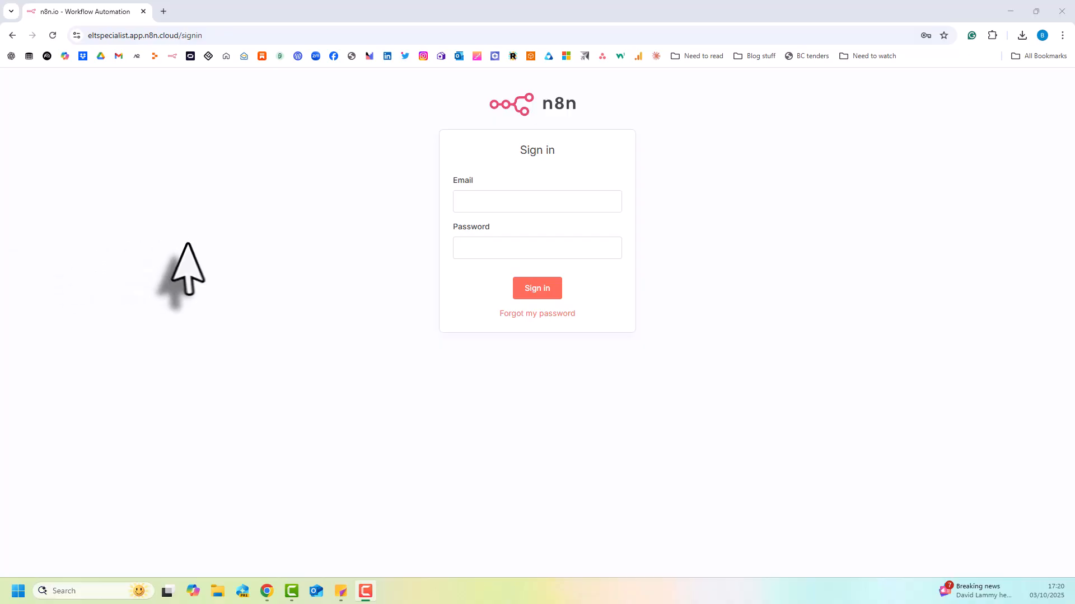
Sign in to the n8n account with its email and password.
click(520, 193)
click(520, 260)
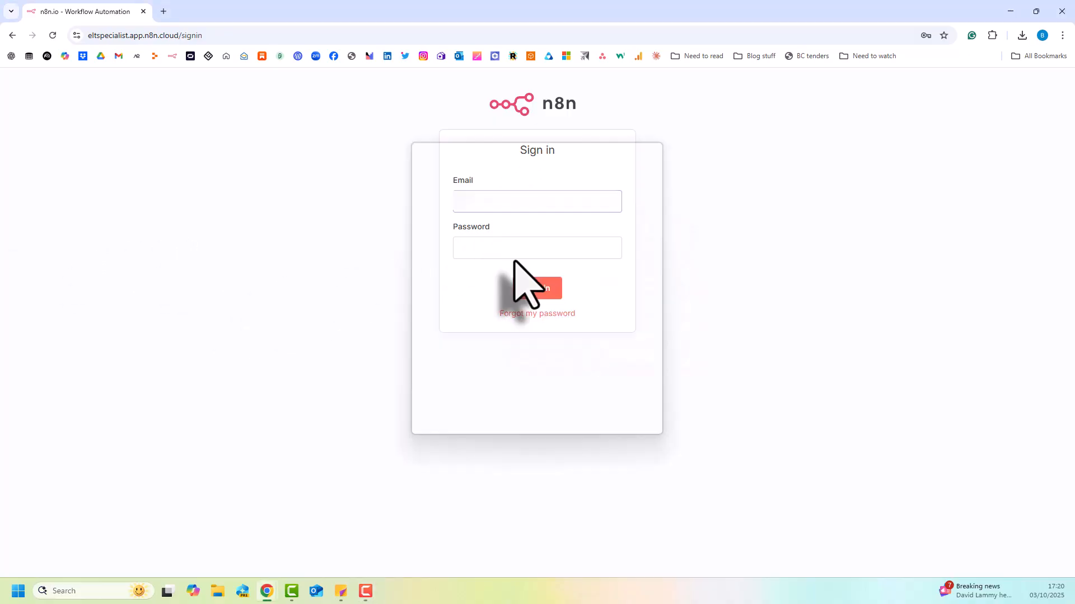
click(532, 296)
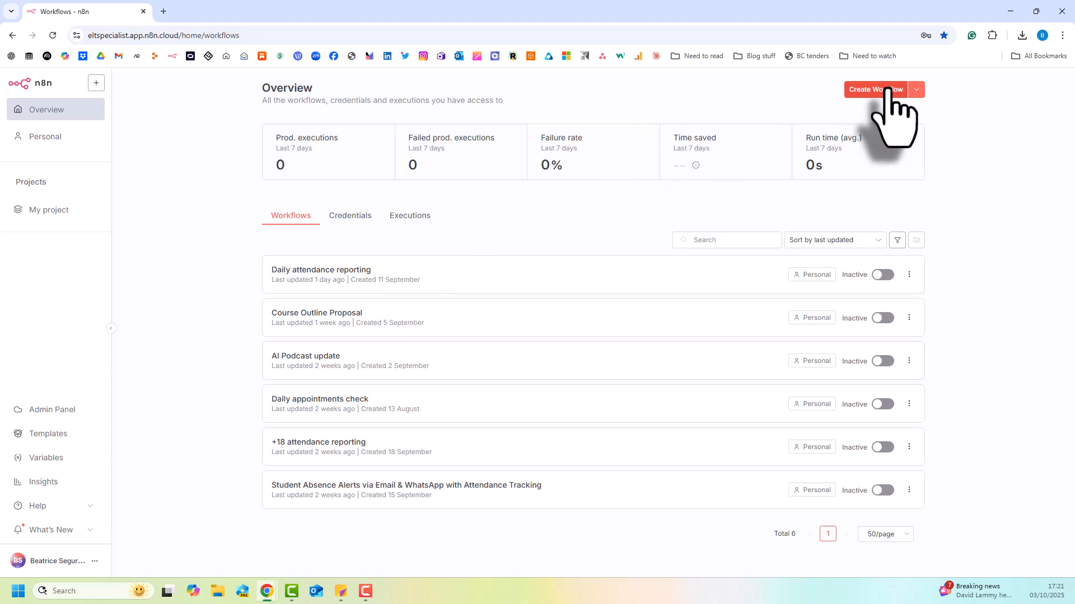
Start a workflow from scratch in My project, using On form submission as its trigger.
click(65, 217)
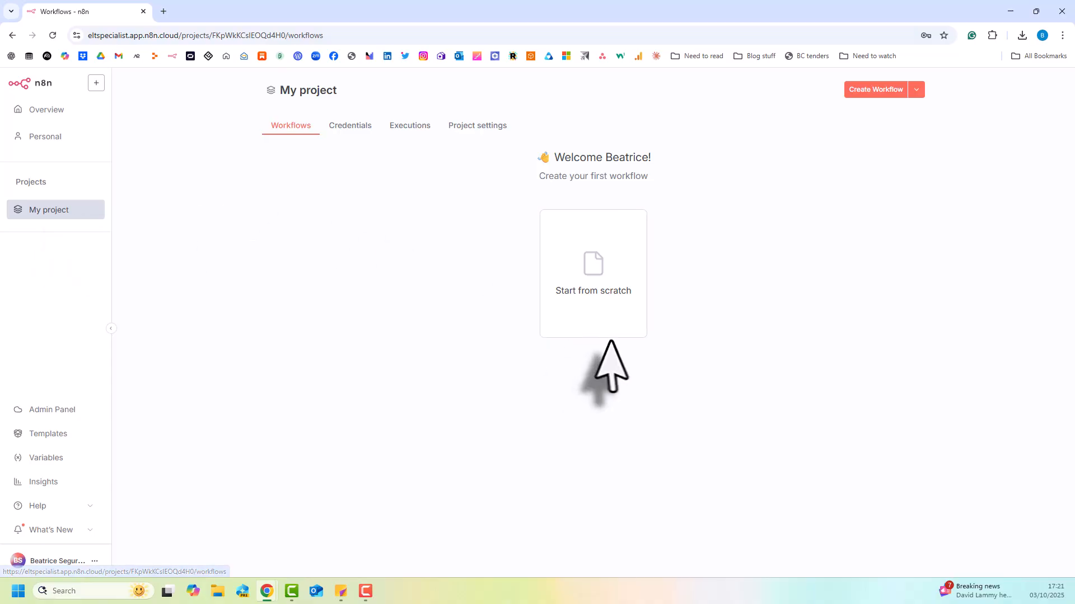
click(596, 283)
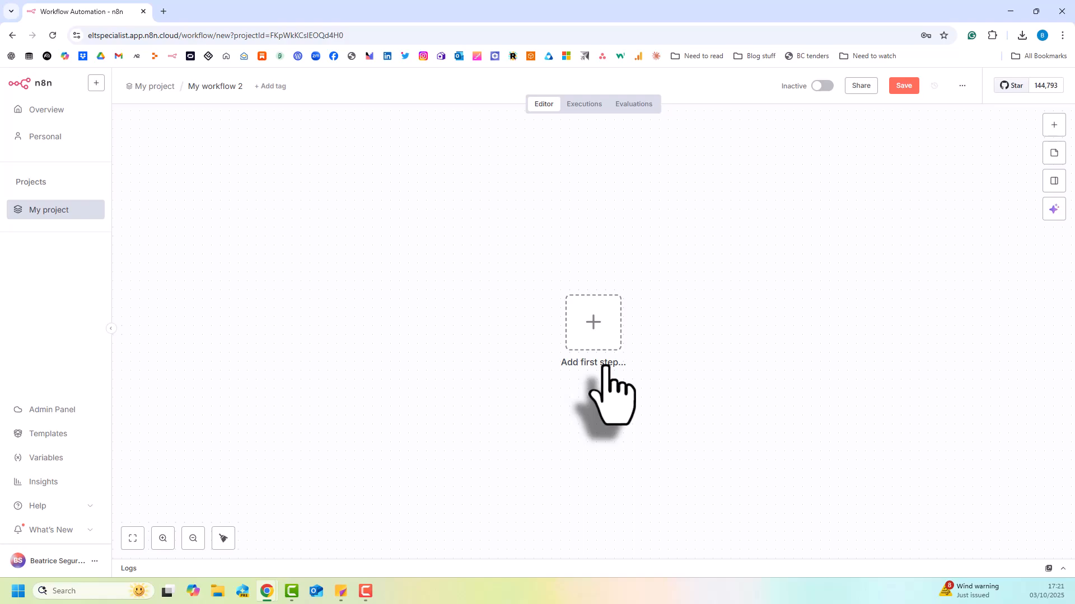
click(591, 313)
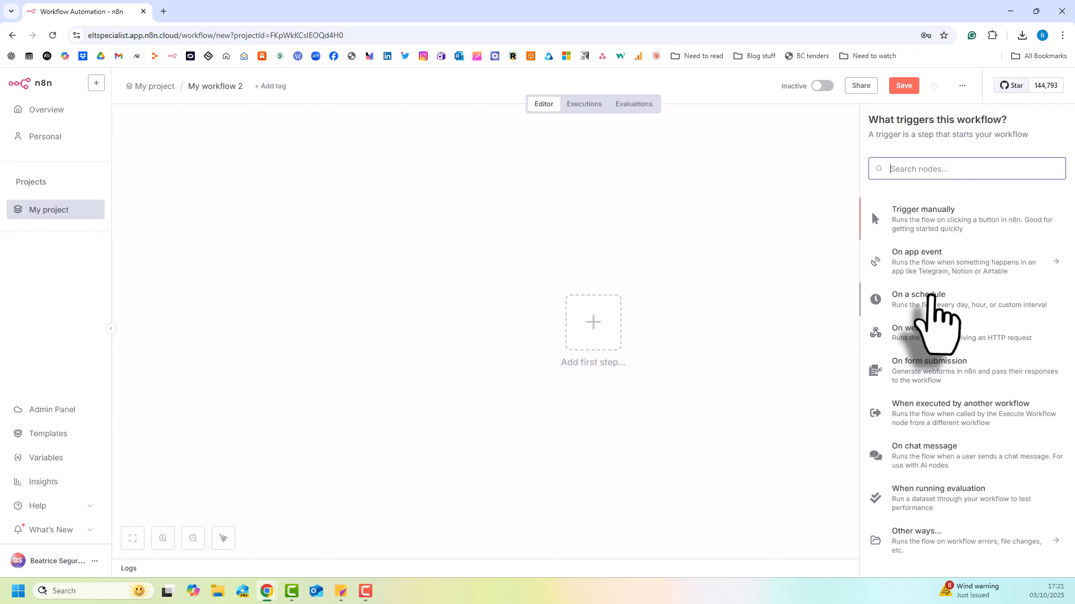
scroll(952, 392, down, 1)
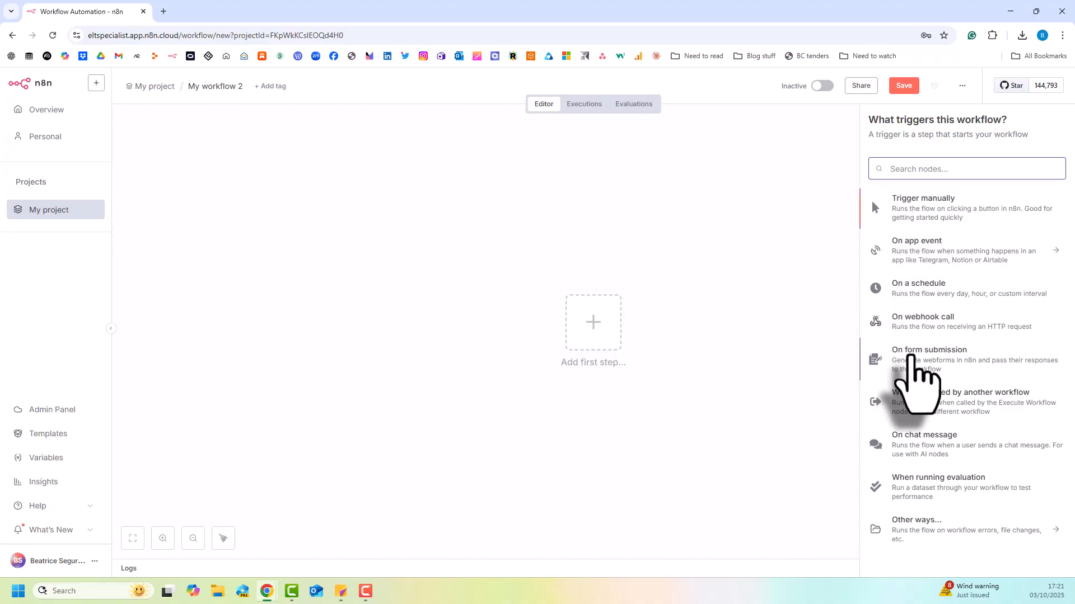
click(910, 357)
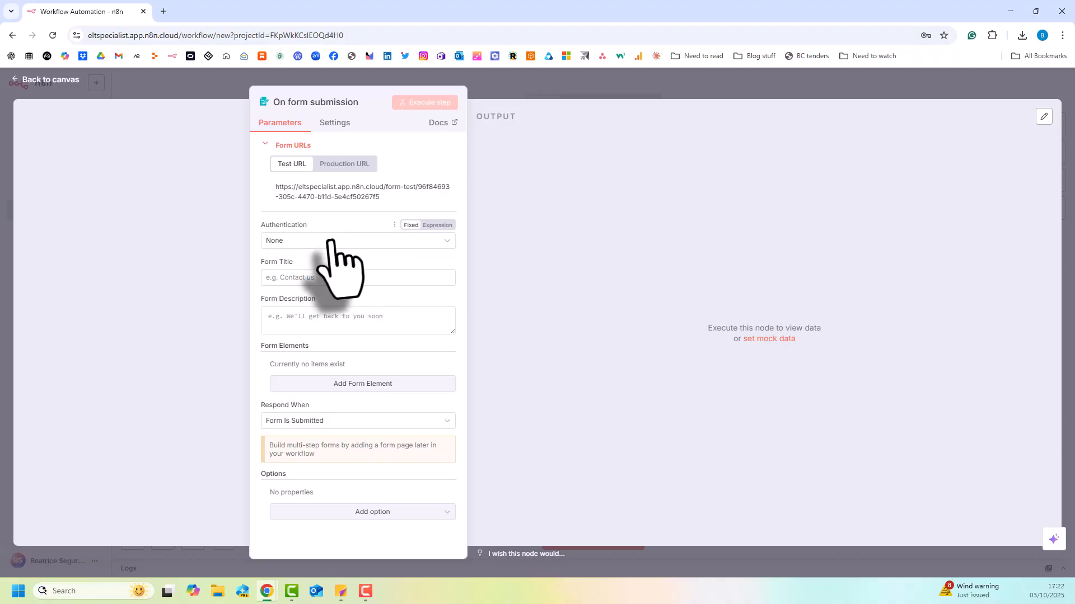
Set the form title to "Attendance reporting" and the description to "Complete this form with students who are absent.".
click(314, 278)
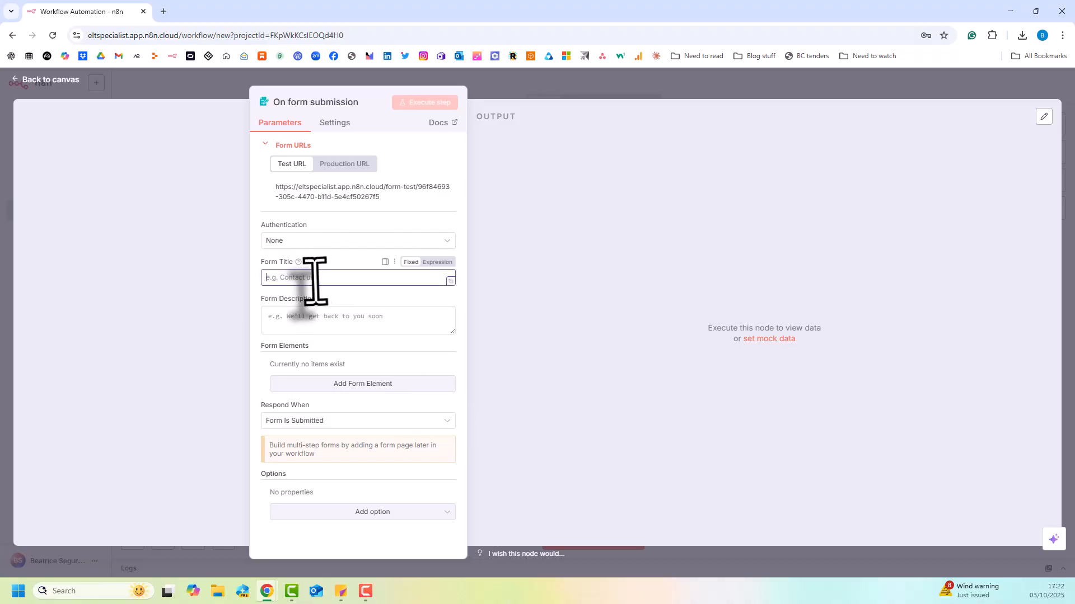
text(Att)
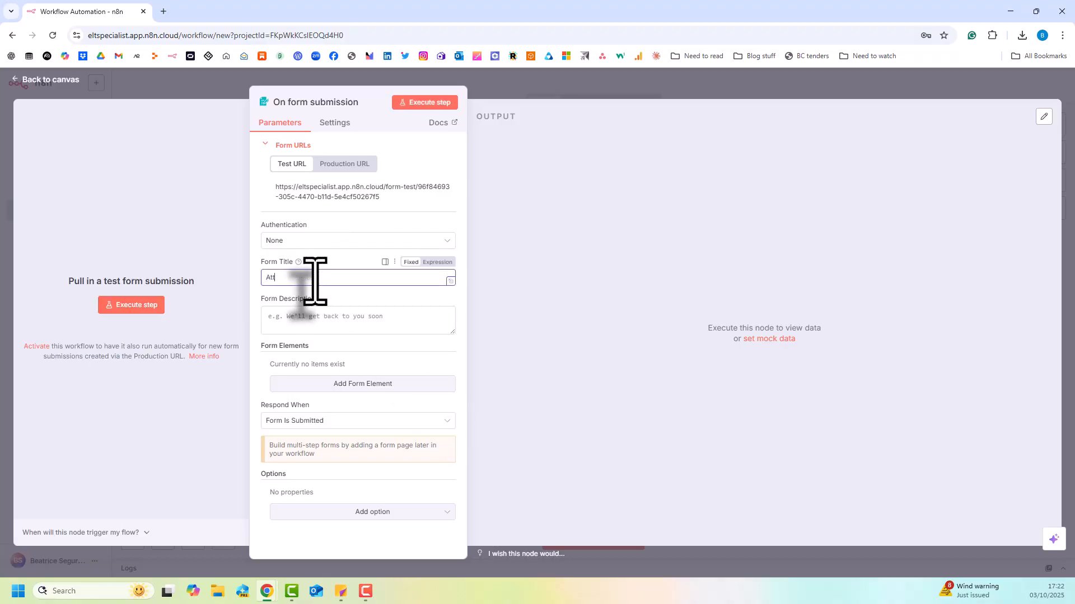
text(endance reporting)
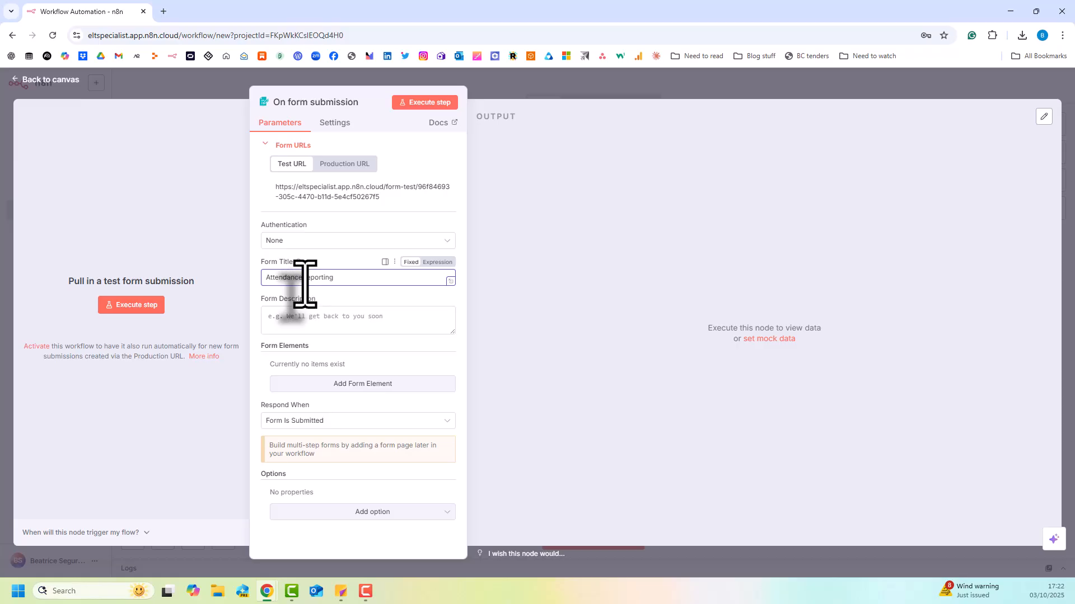
click(315, 325)
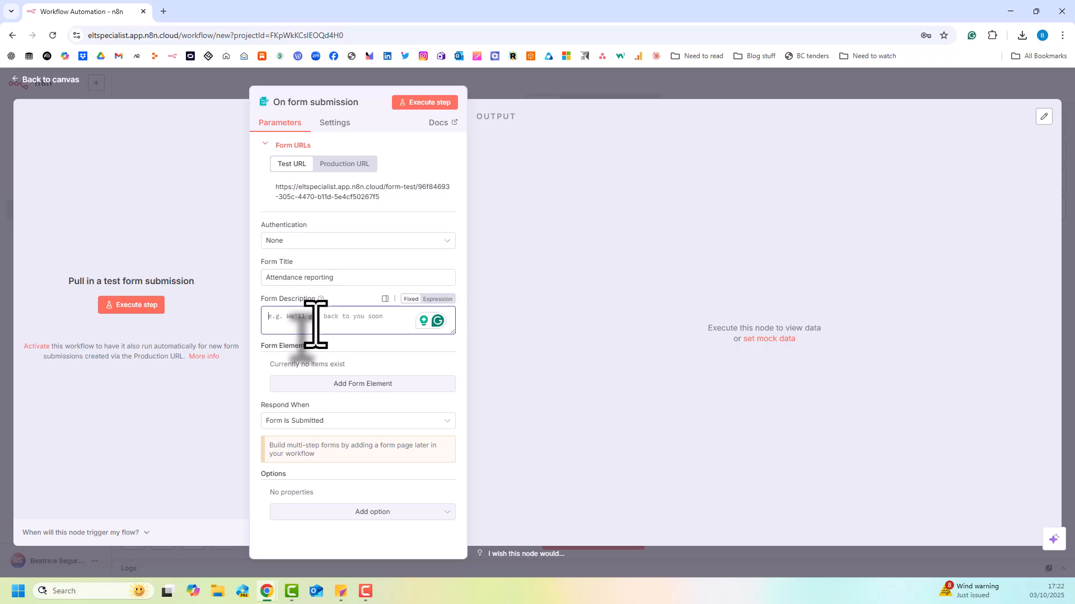
text(Complete this form with students who)
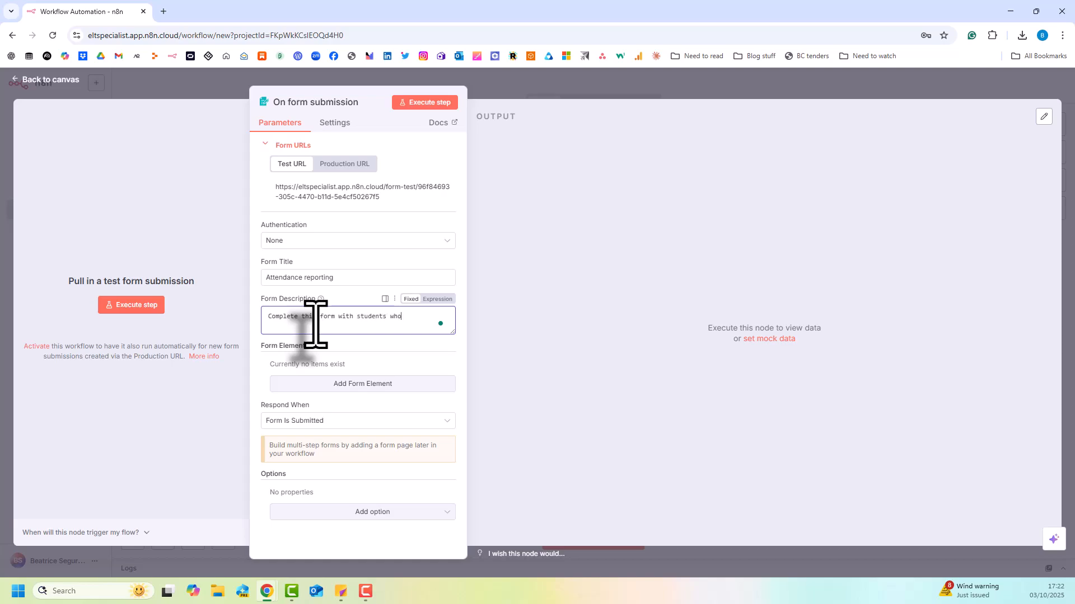
text( are absent.)
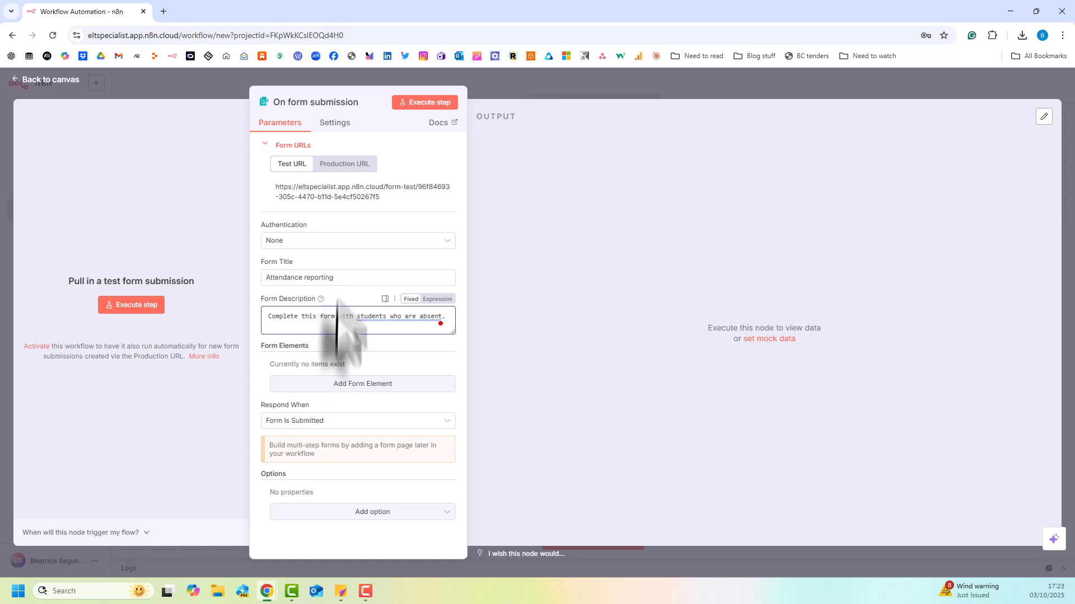
Add a first form element with the field name "Teacher's first name".
click(330, 384)
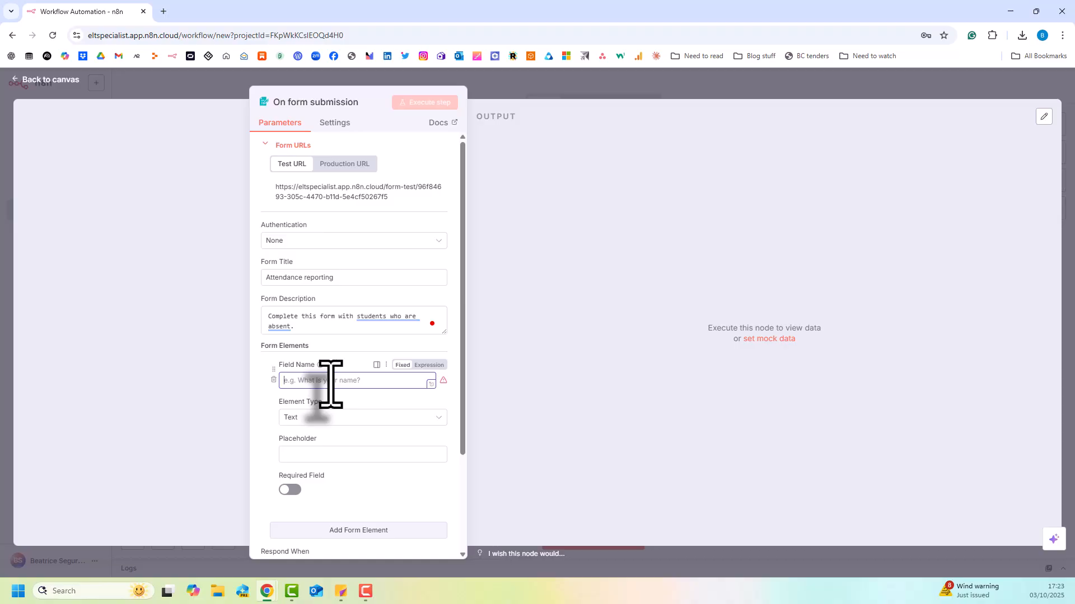
text(What is y)
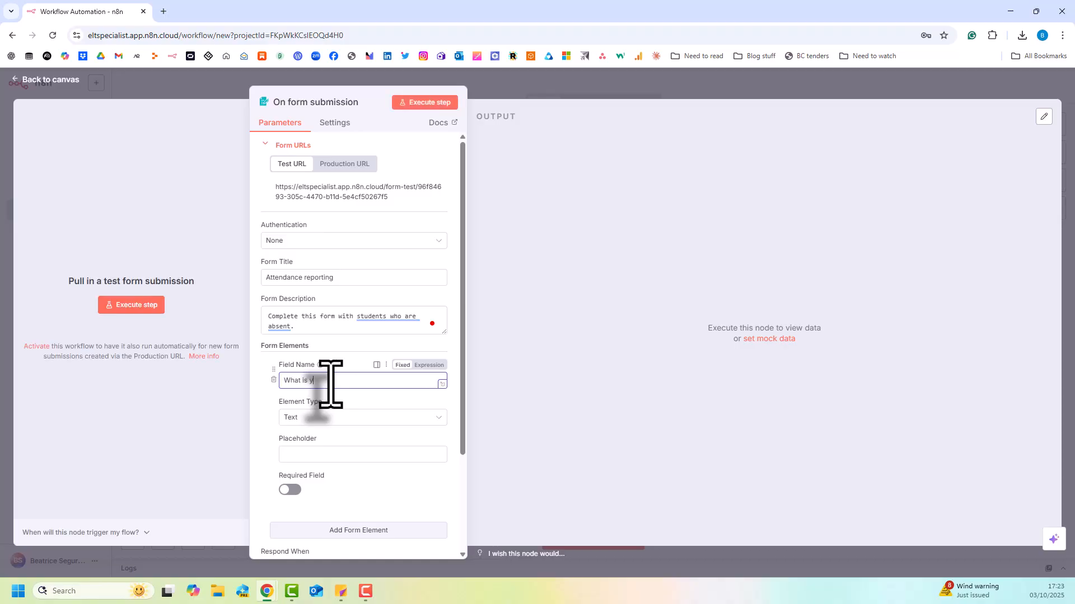
text(our)
text( first nam)
text(e)
key(BackSpace)
key(BackSpace)
key(BackSpace)
key(BackSpace)
key(BackSpace)
key(BackSpace)
key(BackSpace)
key(BackSpace)
key(BackSpace)
key(BackSpace)
key(BackSpace)
key(BackSpace)
key(BackSpace)
key(BackSpace)
key(BackSpace)
key(BackSpace)
key(BackSpace)
key(BackSpace)
key(BackSpace)
key(BackSpace)
text(Teacher's first name)
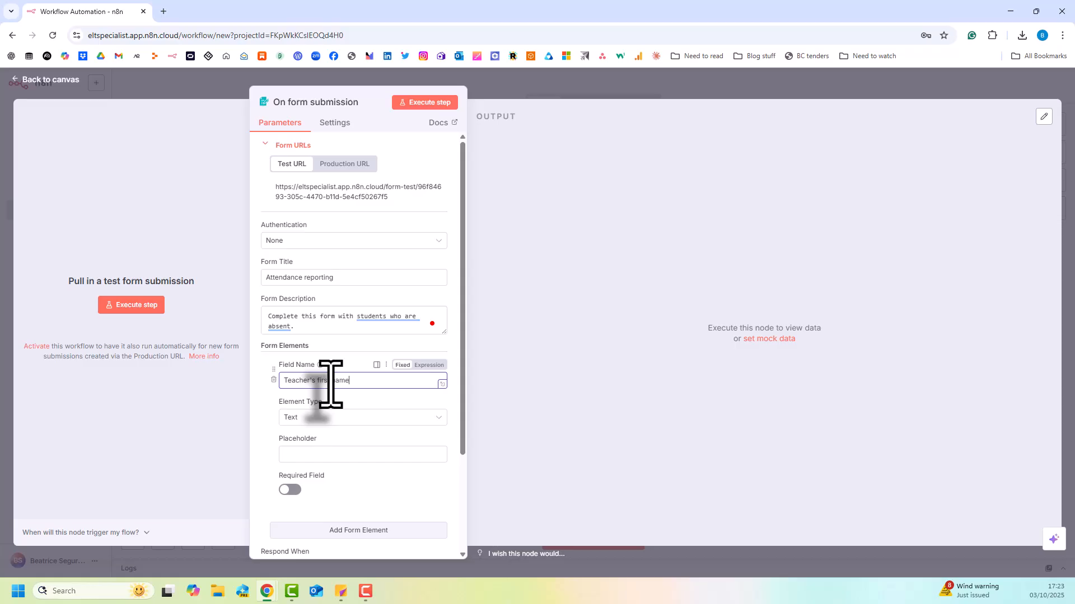
Give the teacher's name field a sample first name as placeholder and make it required.
click(297, 455)
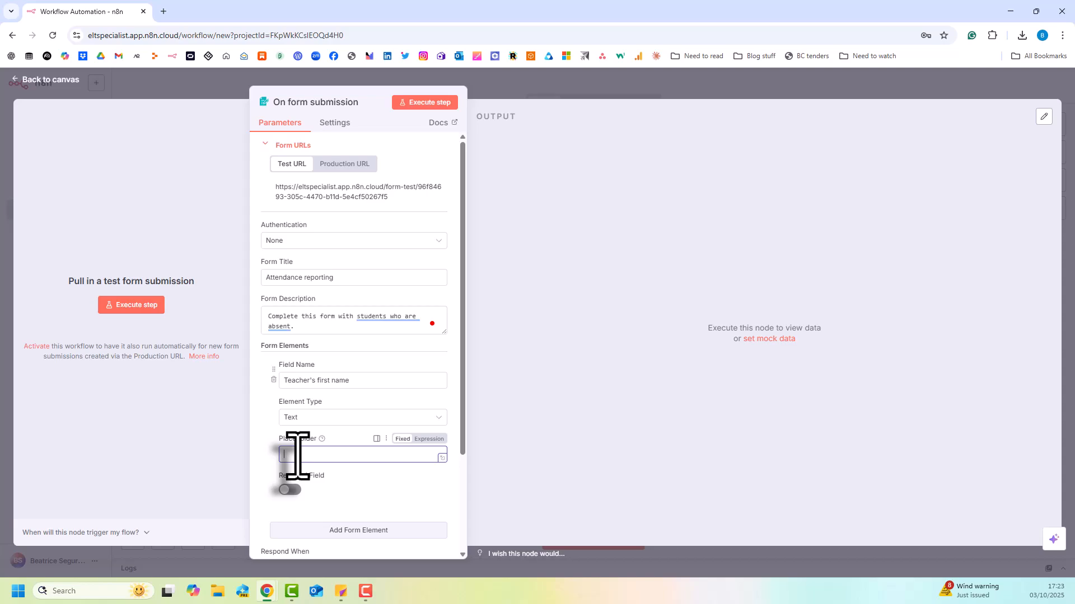
text(Jane)
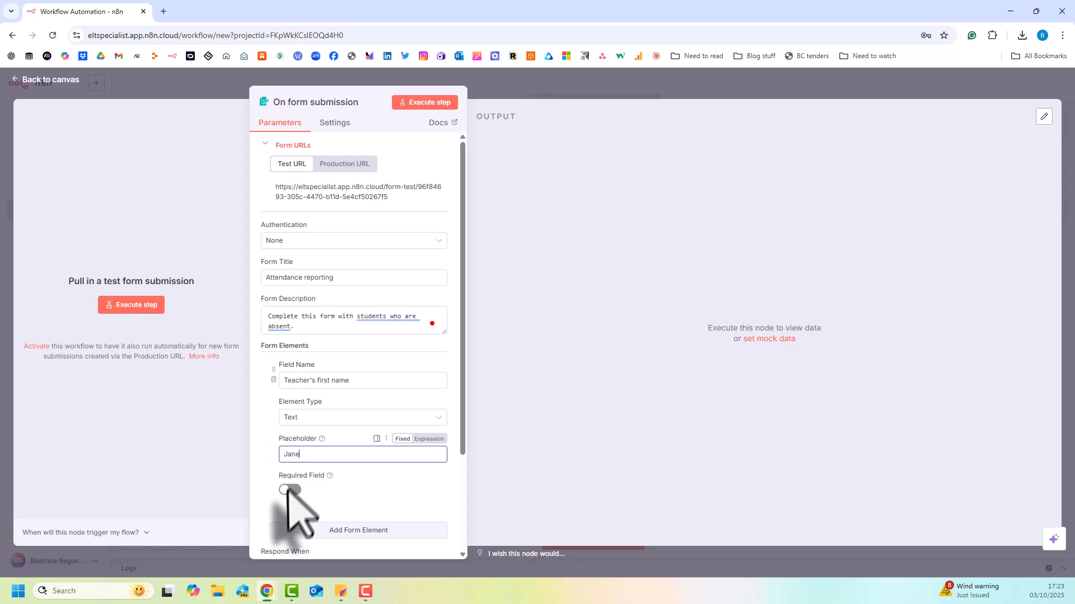
click(294, 490)
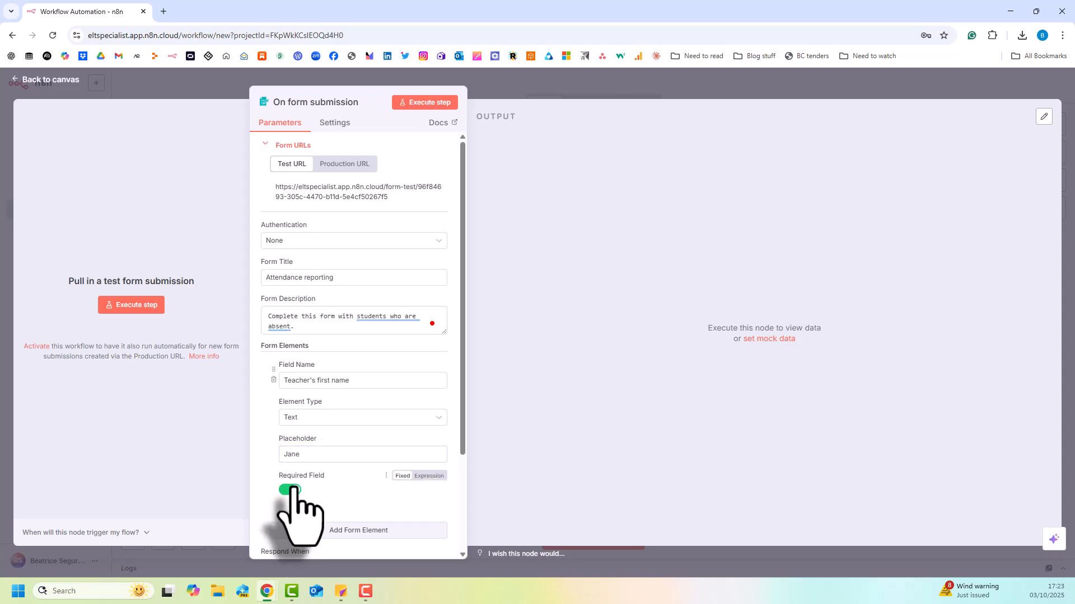
Add a second form element with the field name "Type the initials of the students who are absent.".
scroll(353, 492, down, 3)
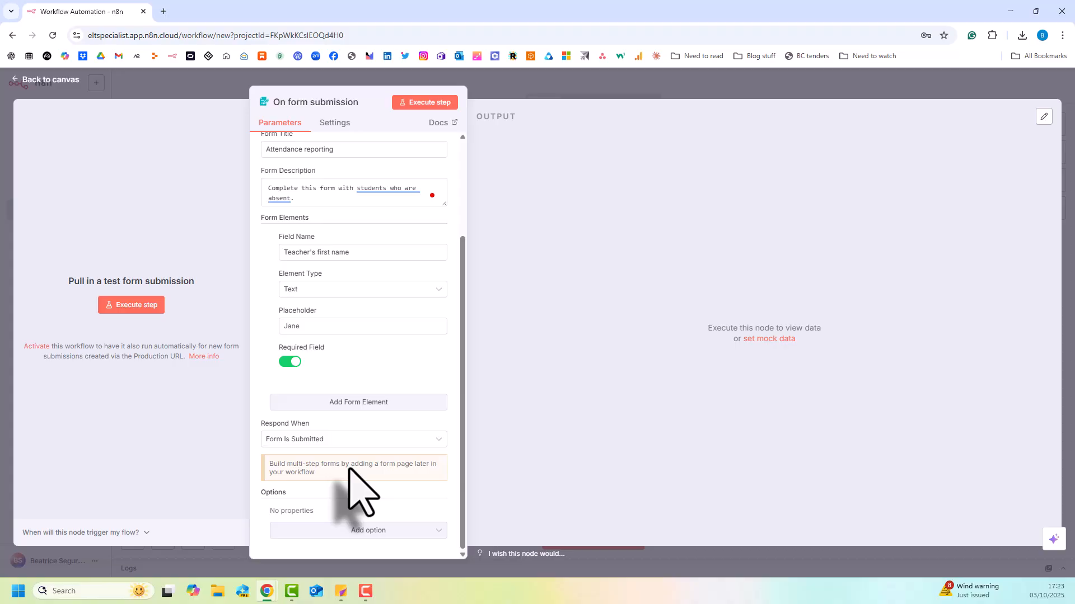
click(325, 403)
scroll(335, 431, down, 2)
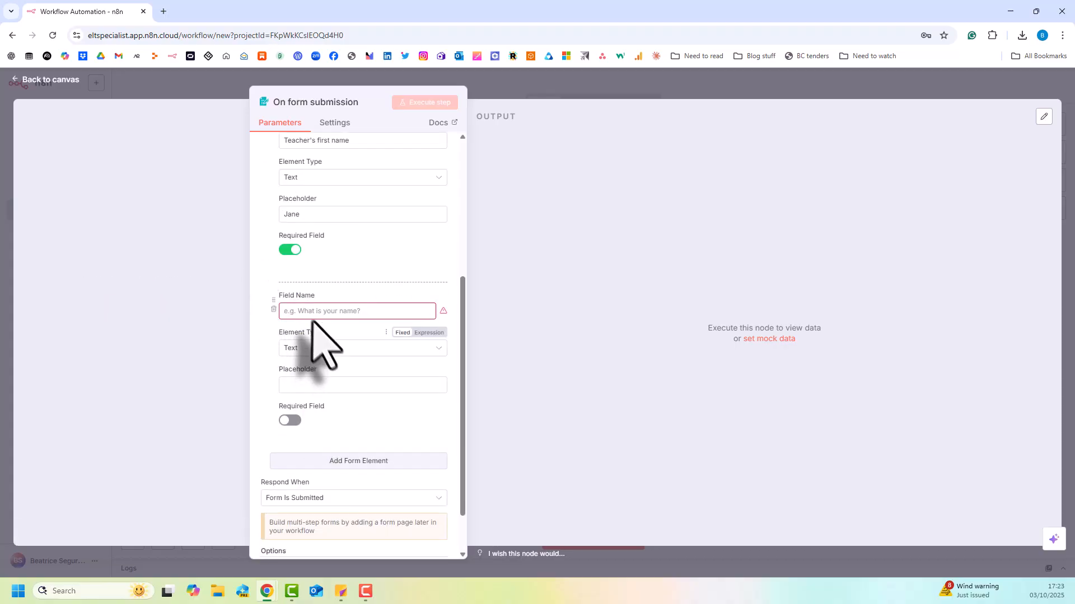
click(307, 312)
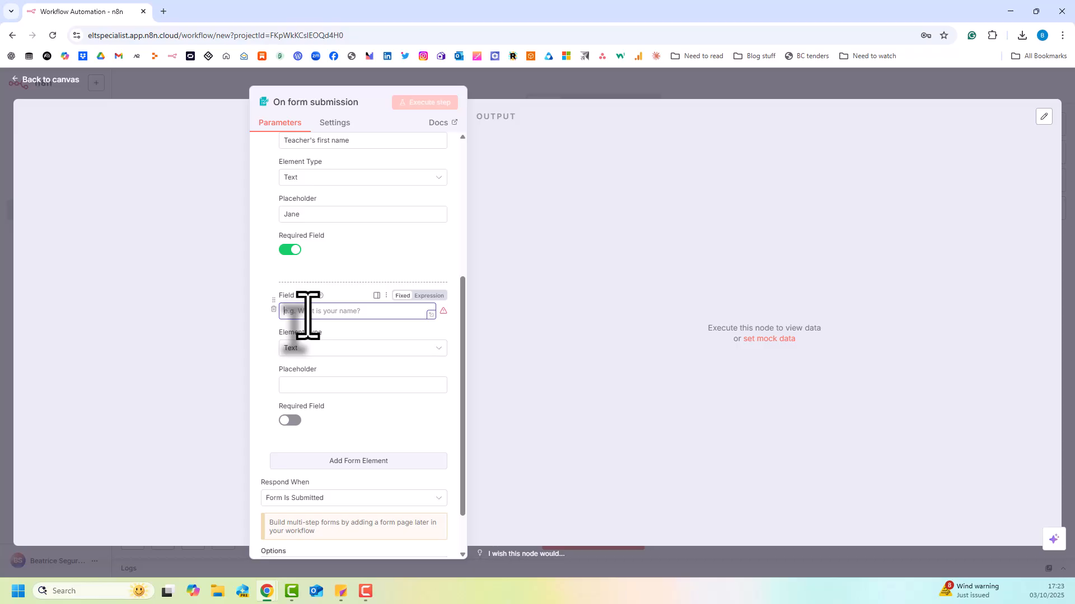
text(Type the init)
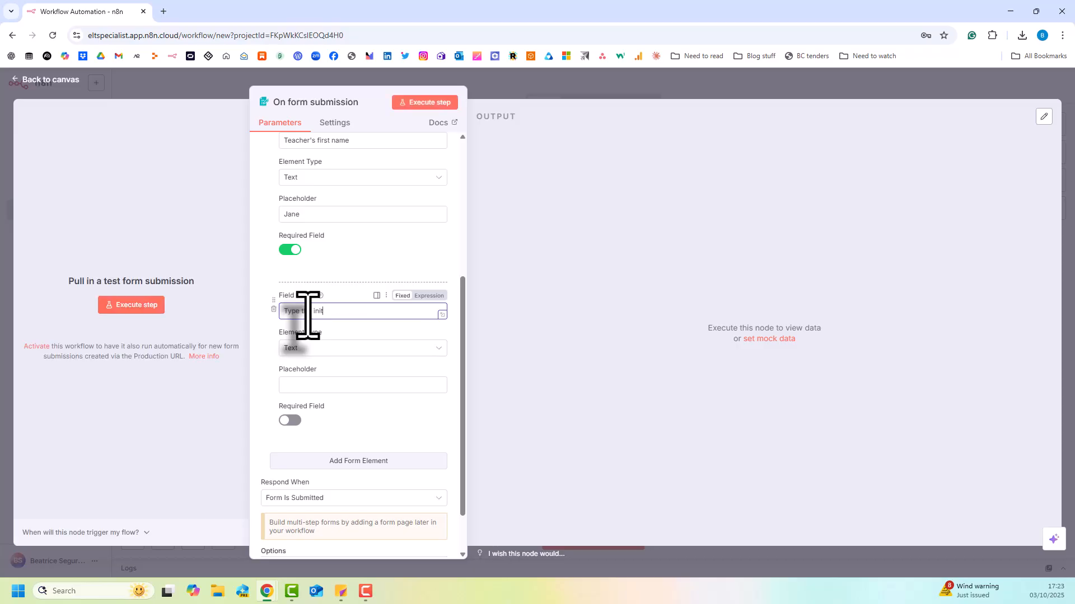
text(ials of the students who are absent.)
Set the student initials field's placeholder to "NS, JR" and make the field required.
click(296, 385)
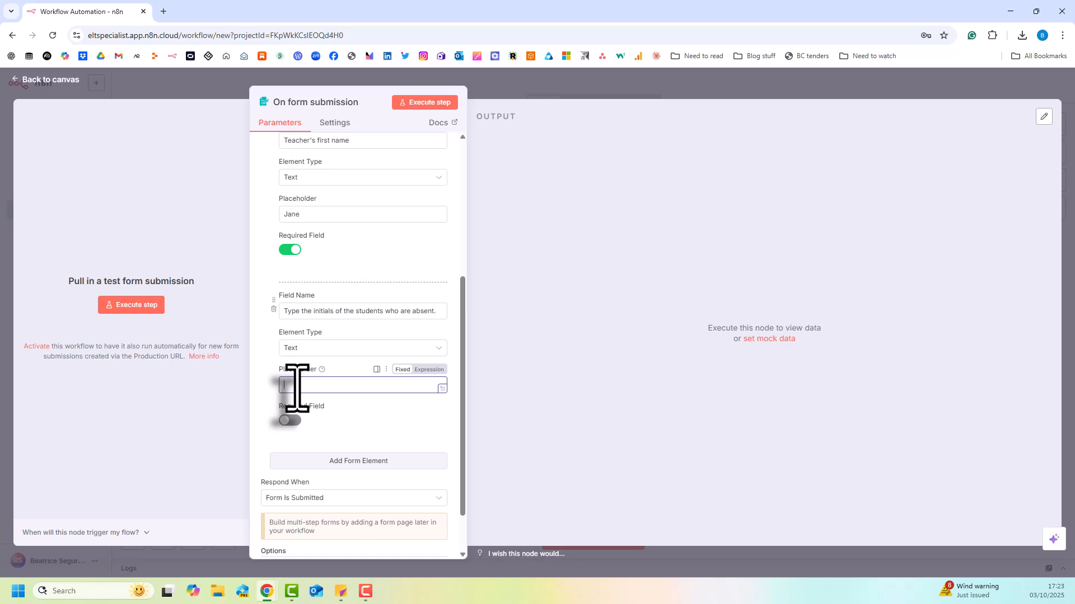
text(NS)
text(R)
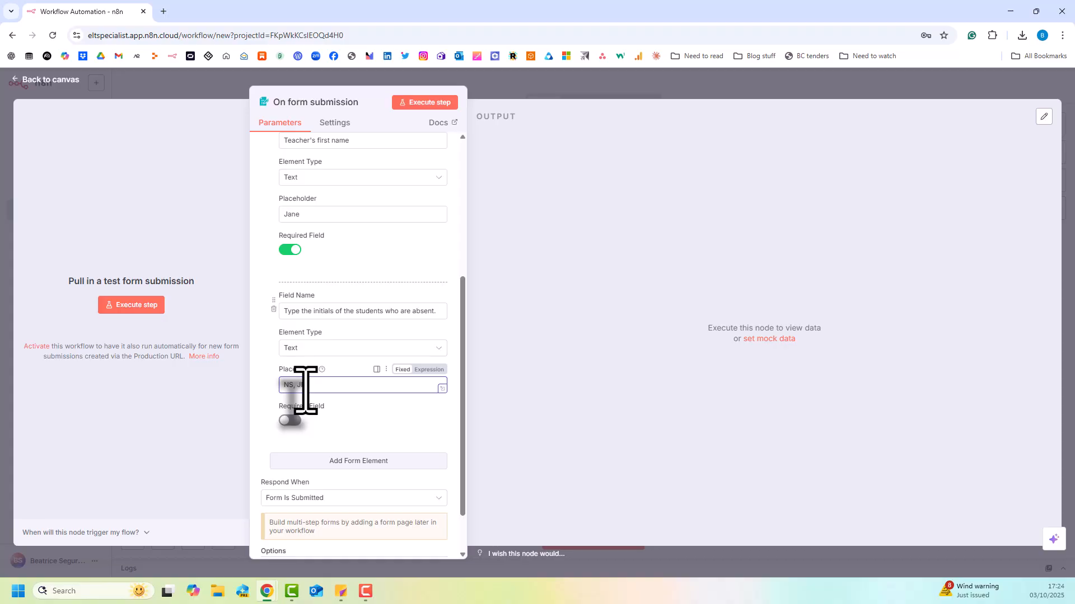
click(290, 421)
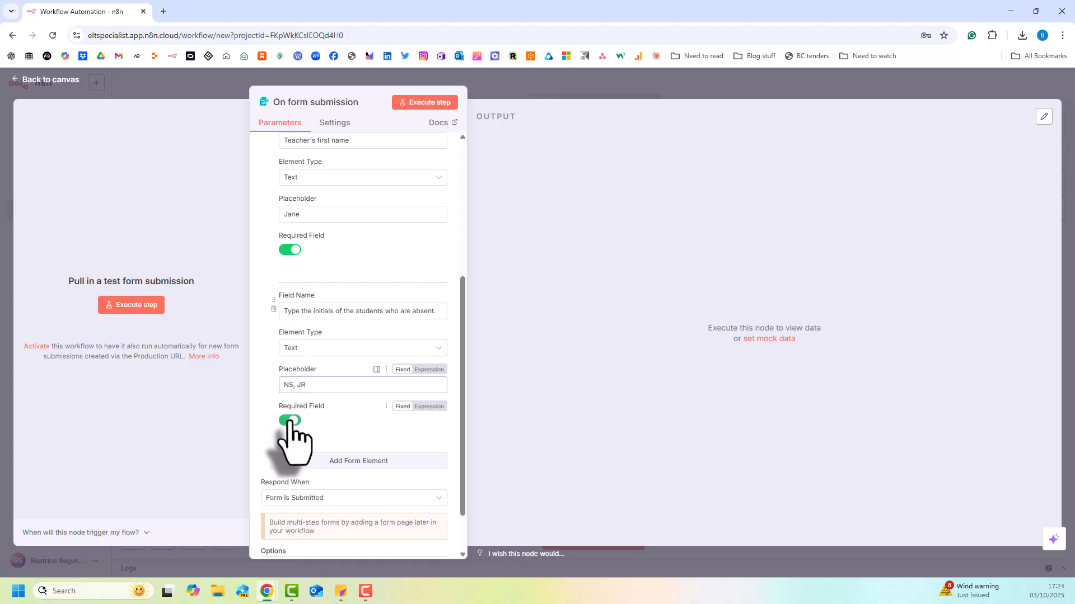
Add a third form element with the field name "Are any of your students under 18 years old?".
click(334, 465)
scroll(343, 491, down, 3)
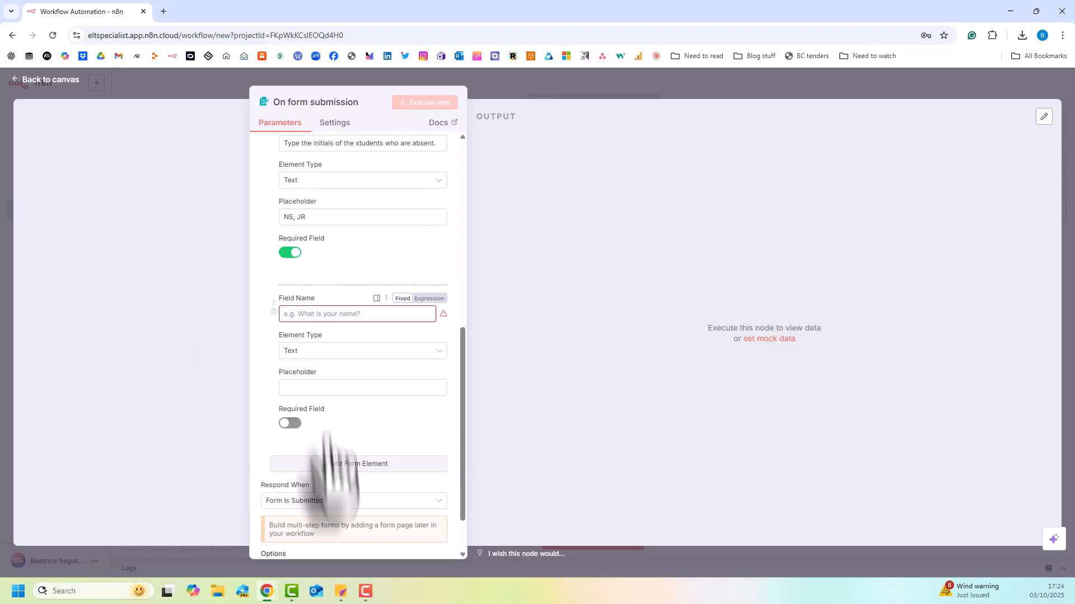
click(300, 314)
text(Are a pro)
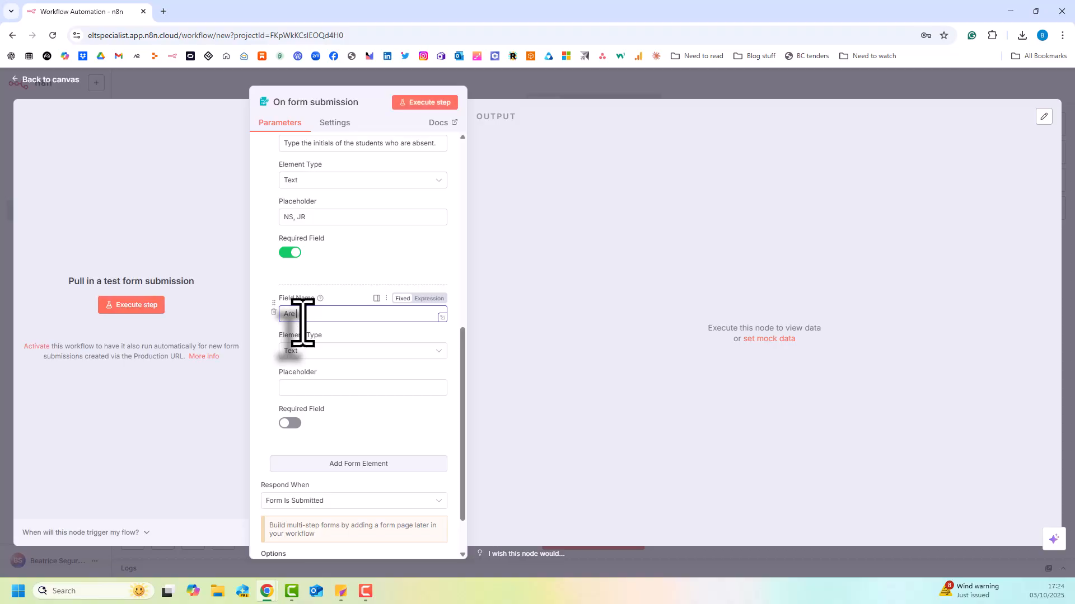
key(BackSpace)
key(BackSpace)
text(o)
text(g)
key(BackSpace)
text(f)
text( your students un)
text(der 18)
text( years o)
text(ld.)
text(?)
Make the under-18 question a Dropdown List with the options "Yes" and "No".
click(302, 351)
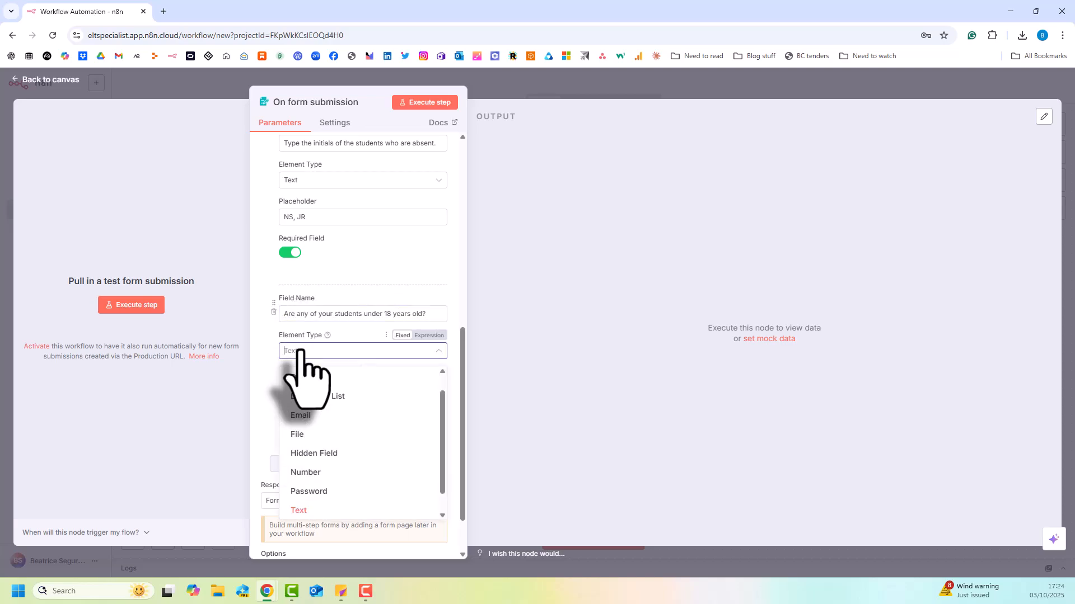
scroll(305, 387, up, 1)
click(307, 395)
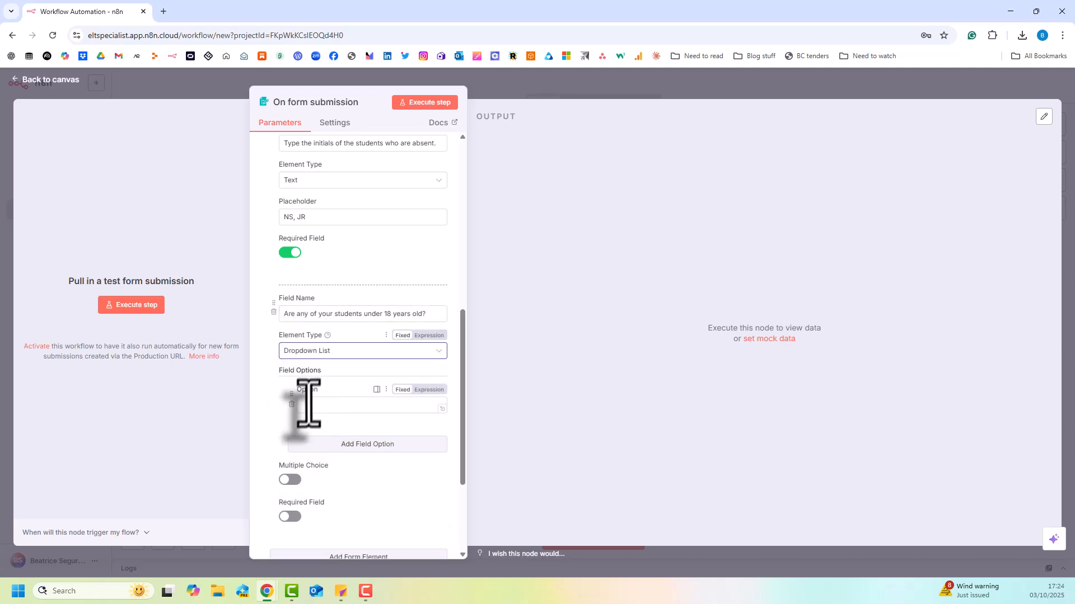
click(310, 406)
text(Ye)
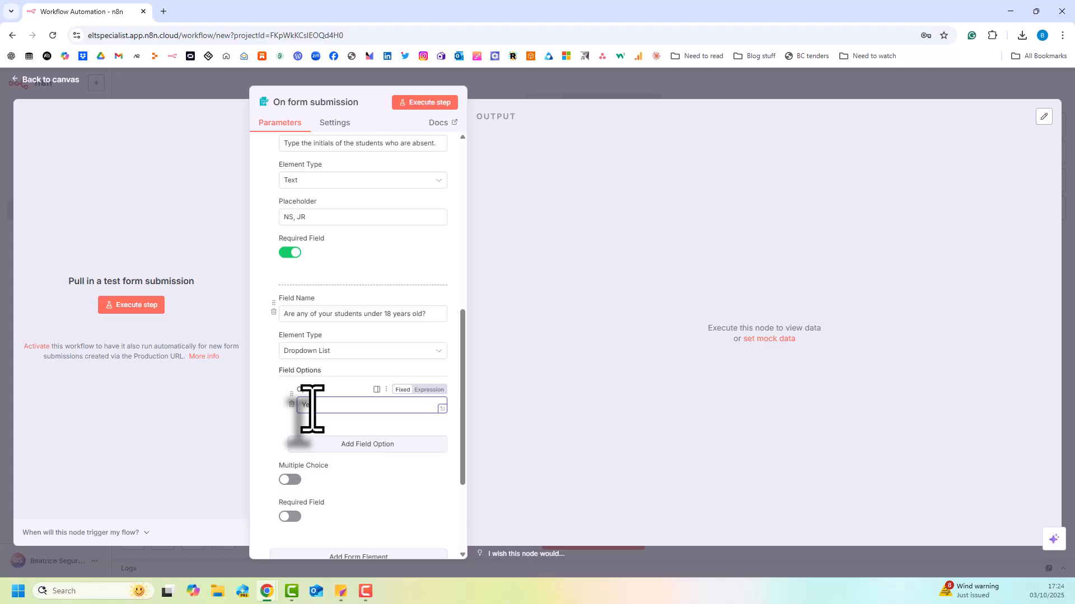
text(s)
click(331, 445)
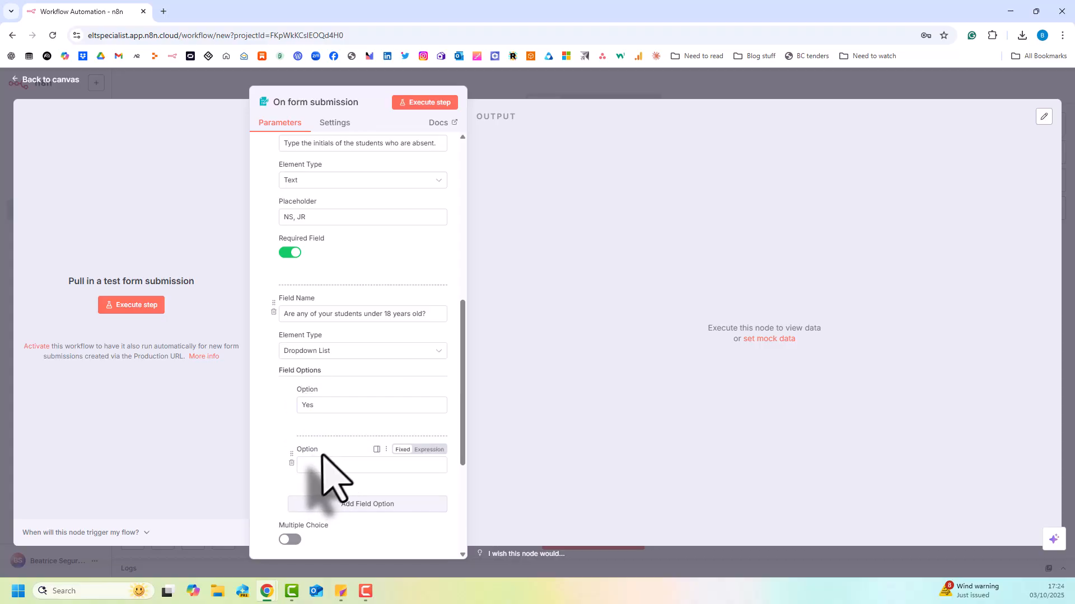
click(317, 466)
text(No)
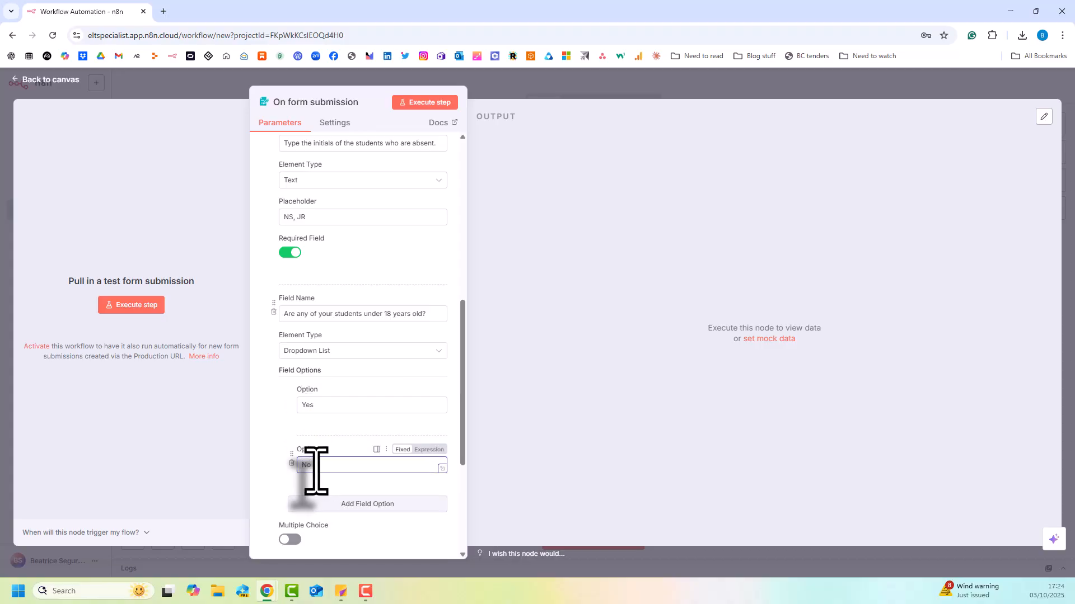
Enable Multiple Choice and Required Field for the under-18 dropdown question.
click(290, 539)
scroll(292, 499, down, 4)
click(290, 362)
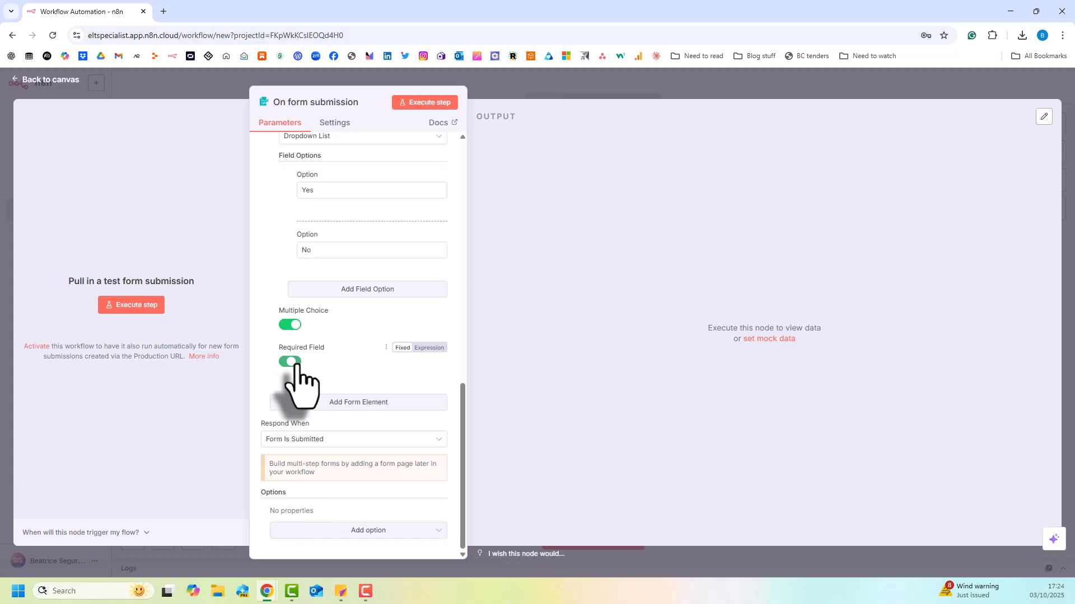
Add a fourth form element with the field name "What classroom are you in?".
scroll(336, 372, up, 6)
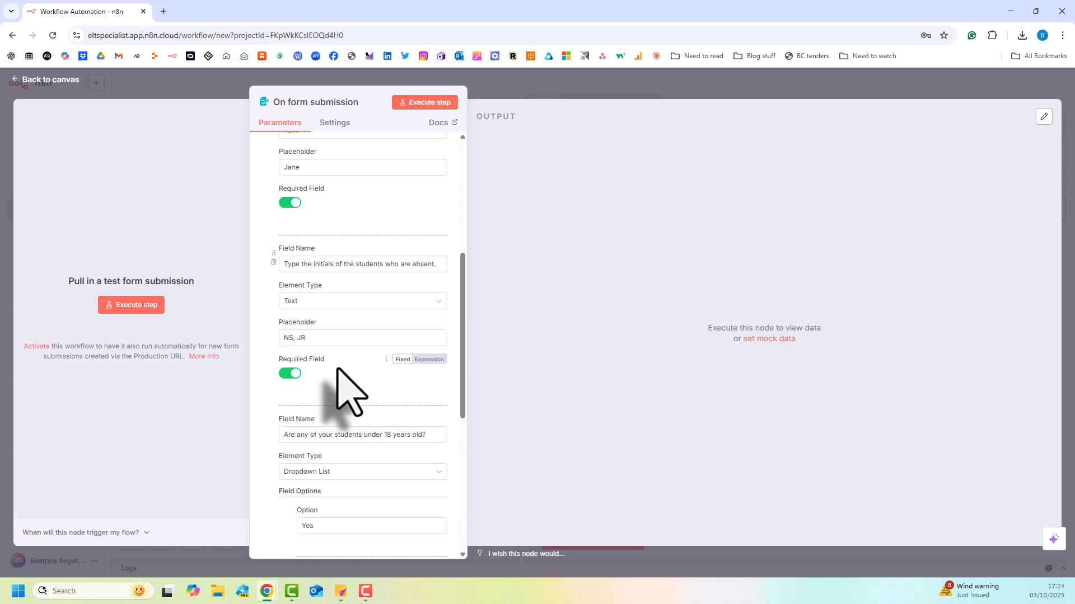
scroll(337, 371, up, 2)
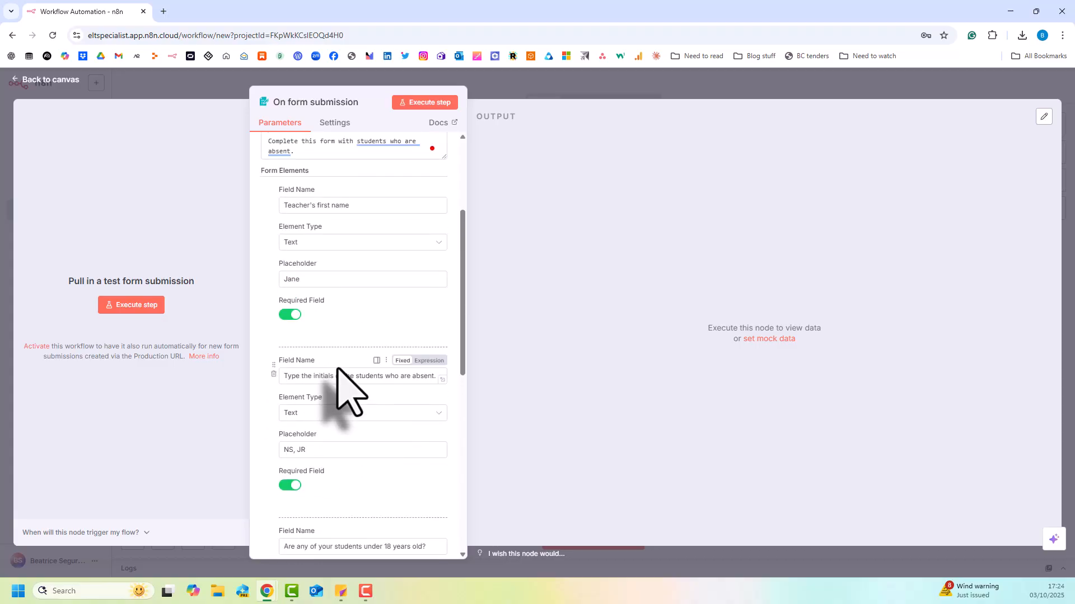
scroll(338, 442, up, 3)
scroll(336, 442, down, 4)
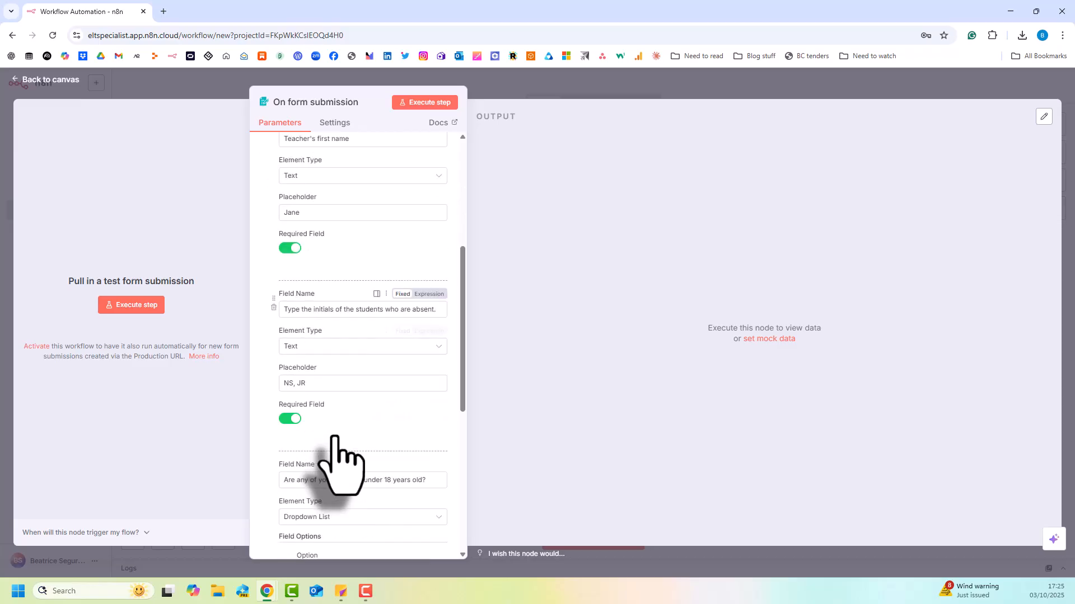
scroll(336, 439, down, 5)
scroll(335, 435, down, 2)
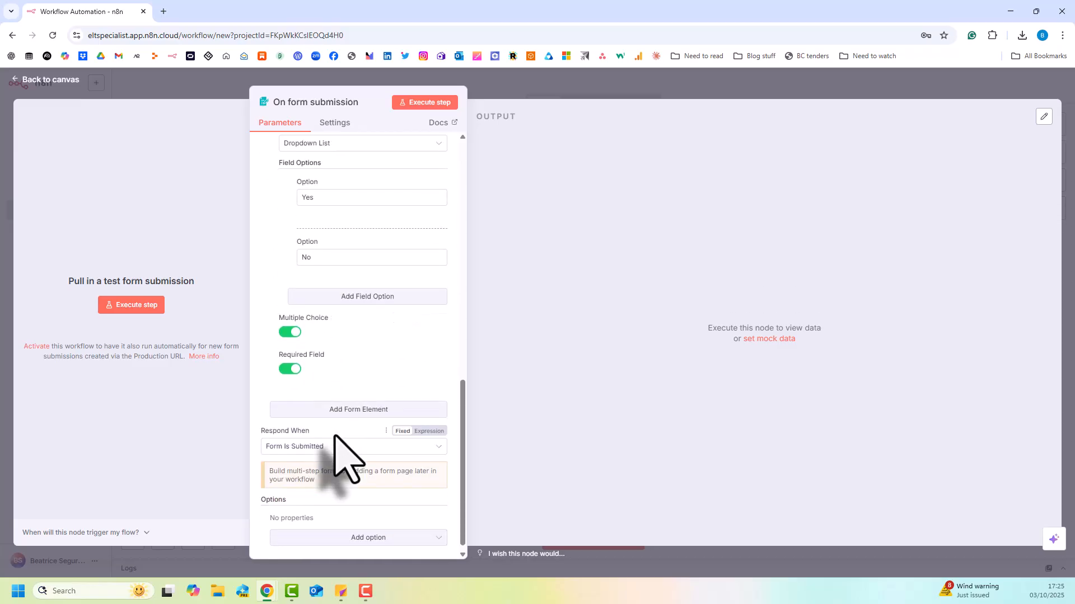
click(335, 410)
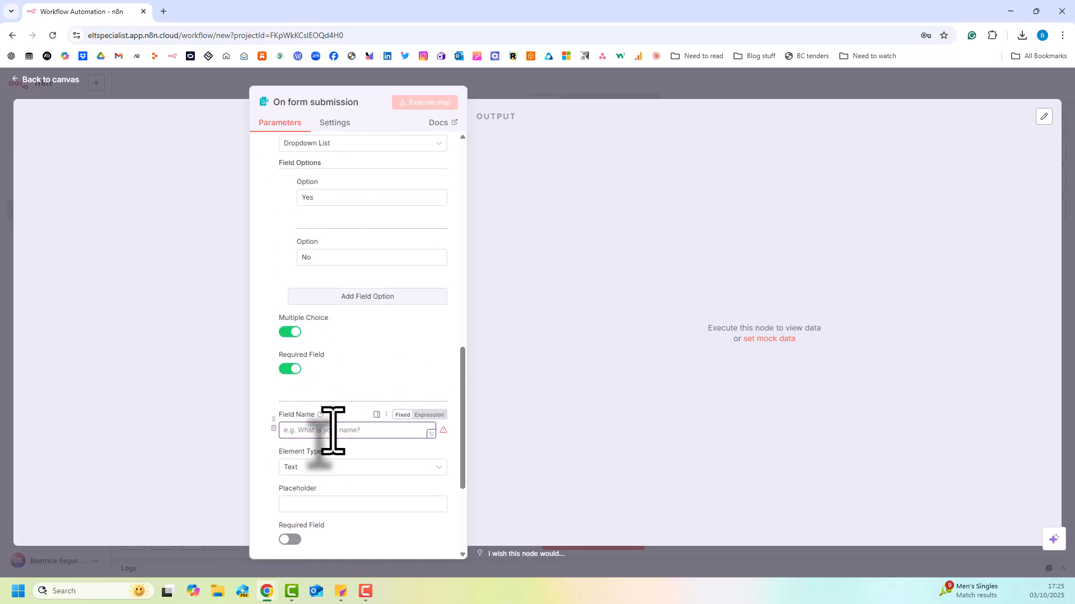
text(What classroo)
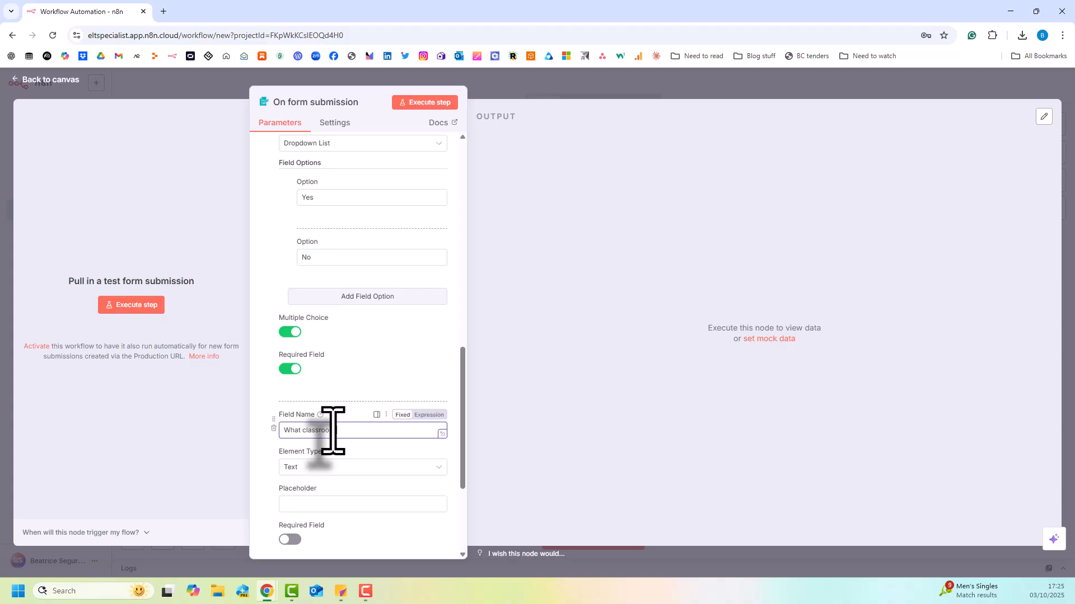
text(m are you in?)
Set the classroom field's placeholder to "3B" and make the field required.
click(314, 504)
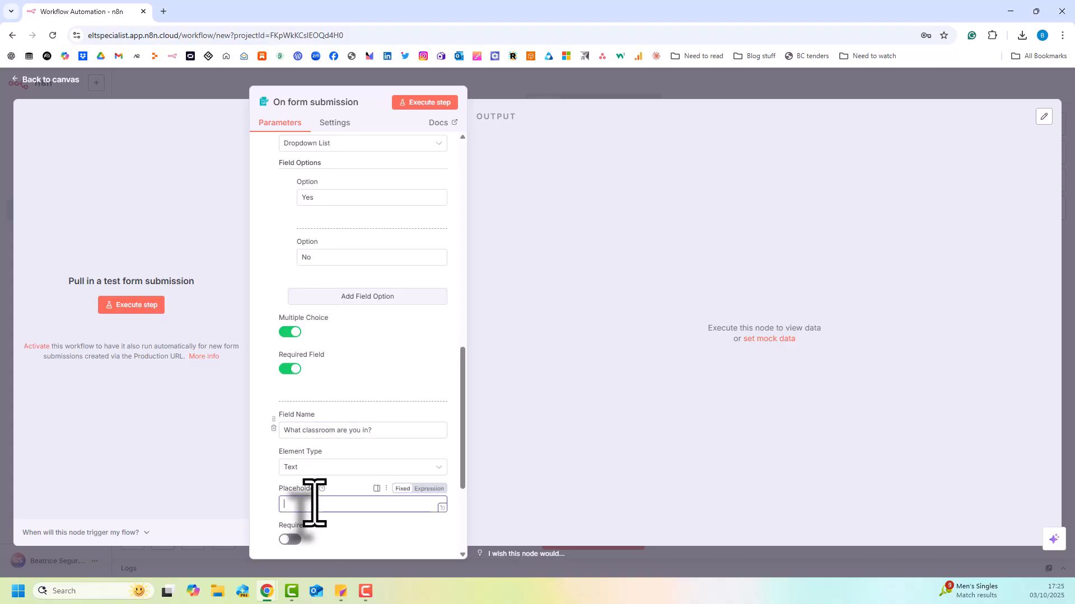
text(3B)
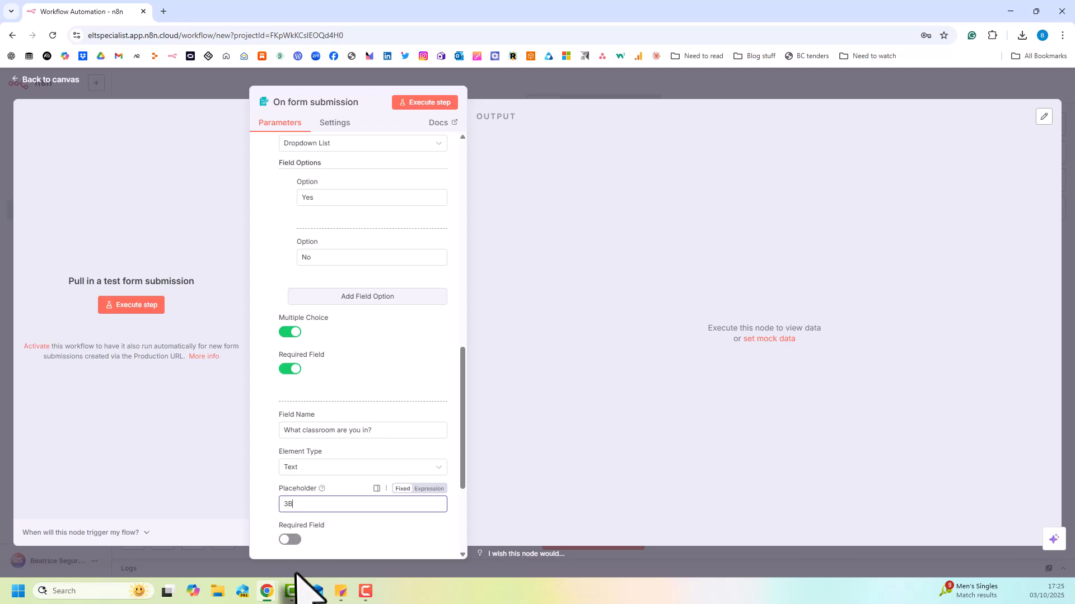
click(290, 539)
scroll(333, 462, down, 3)
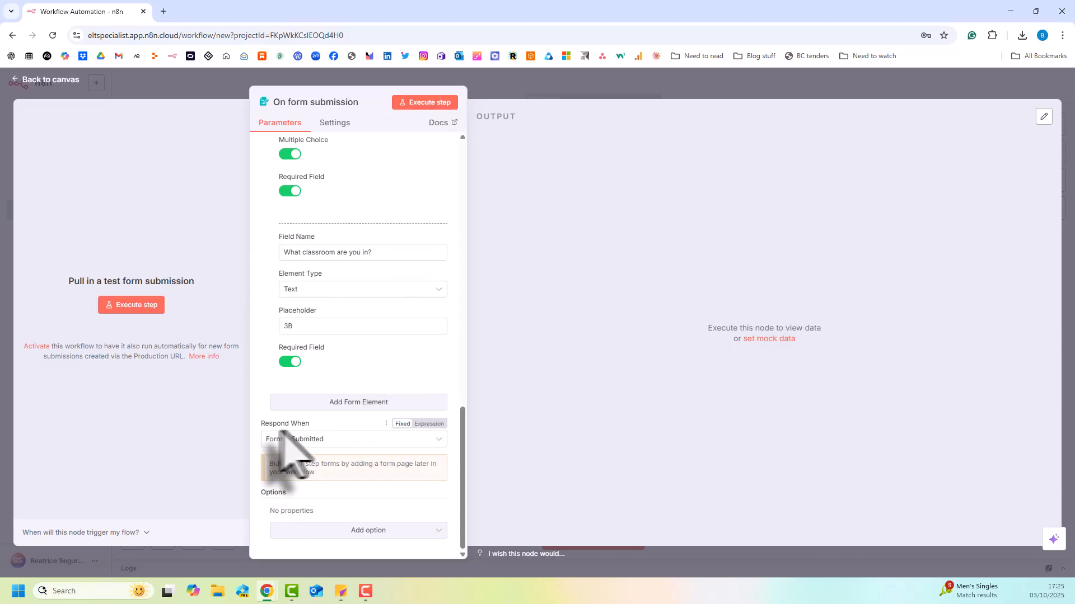
click(317, 441)
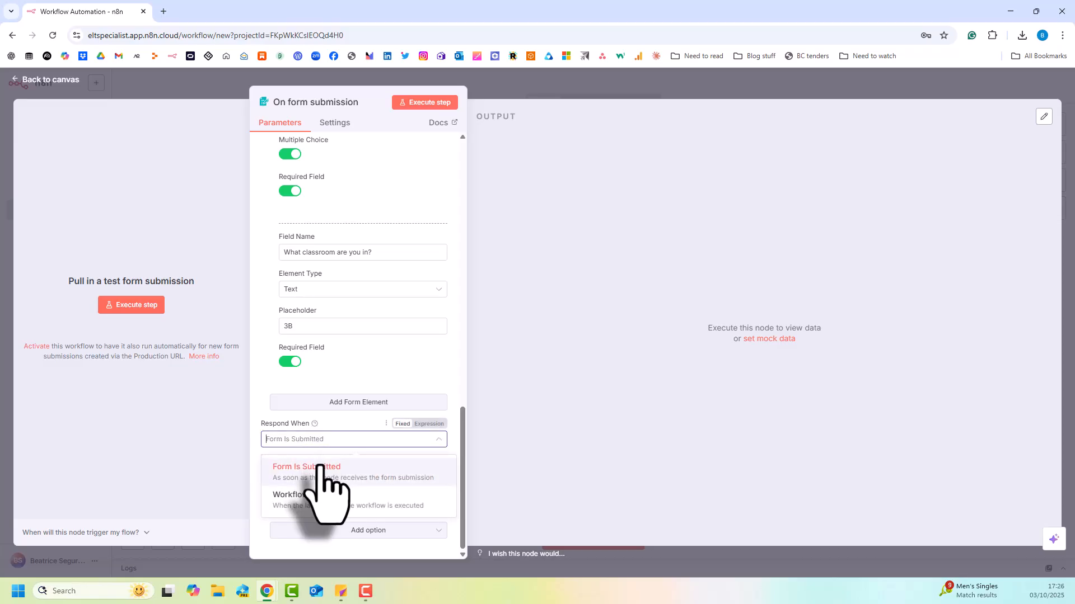
click(366, 422)
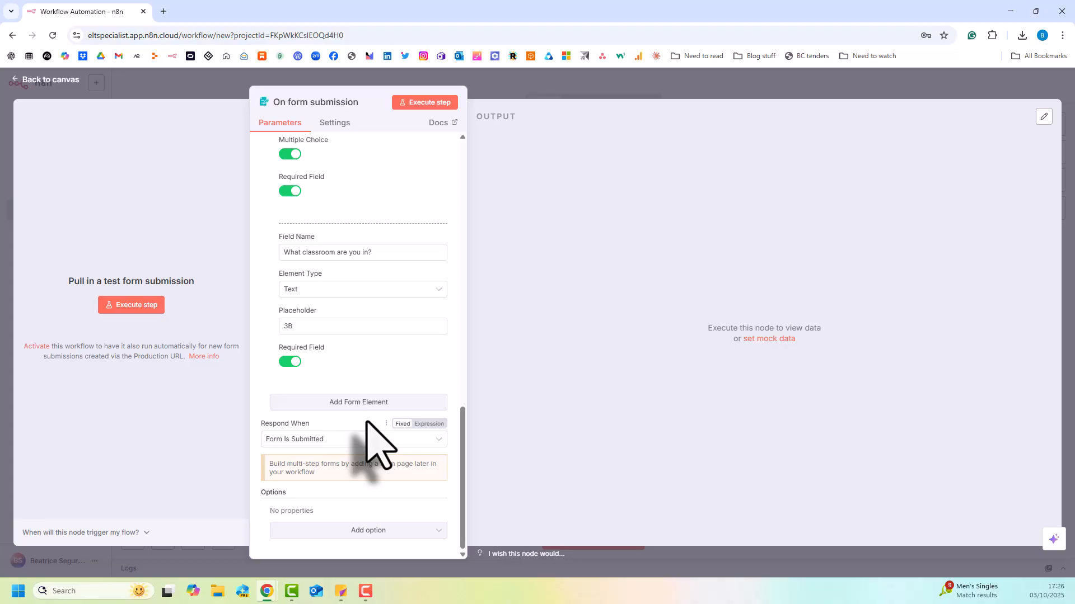
Execute the form trigger to preview the test form, close the preview and stop listening for a submission.
click(424, 103)
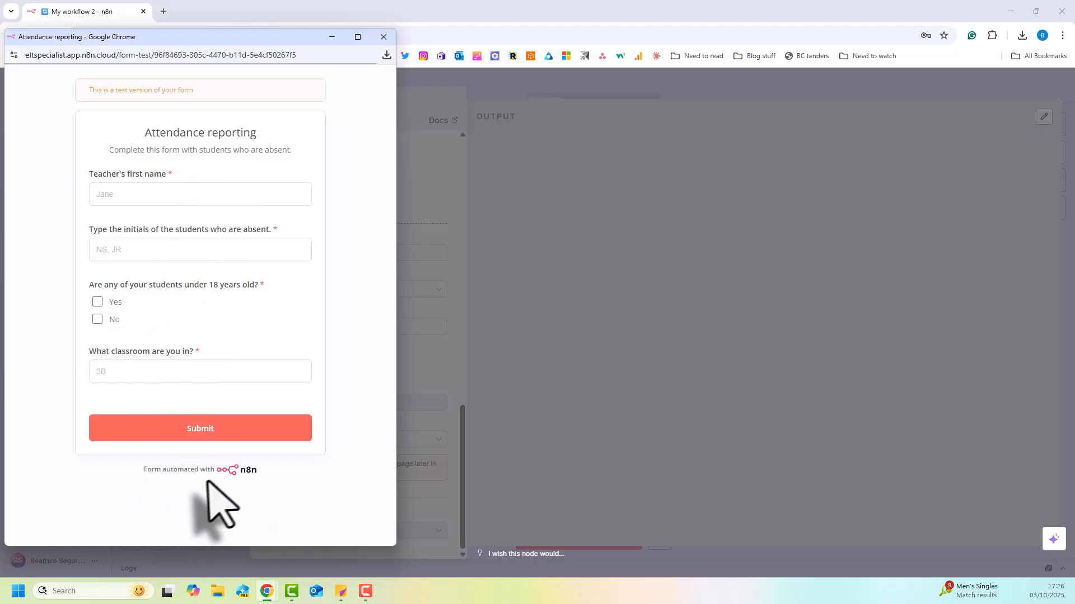
click(383, 37)
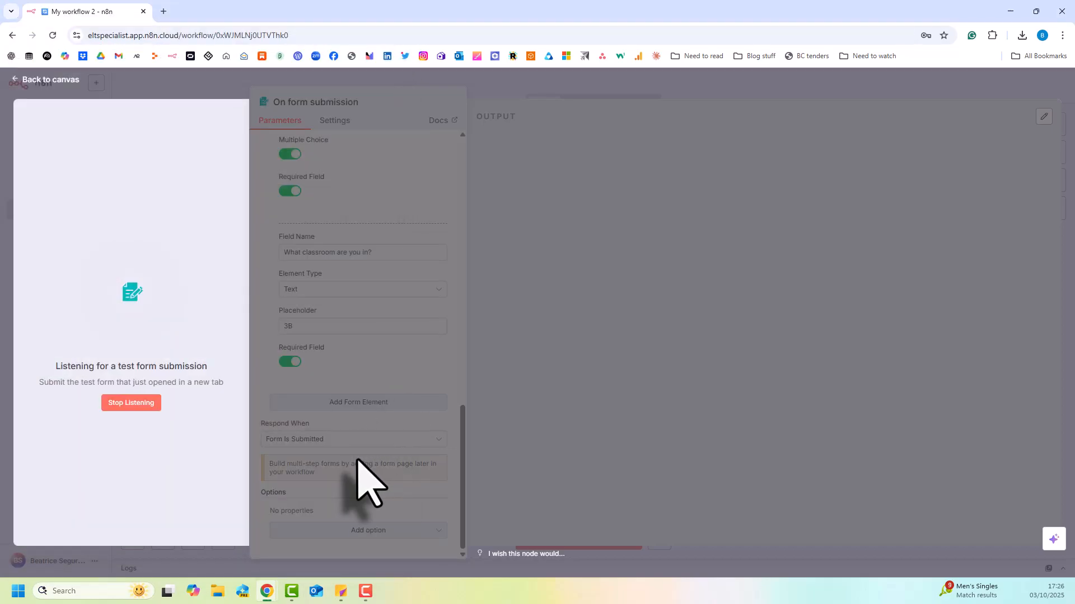
click(132, 404)
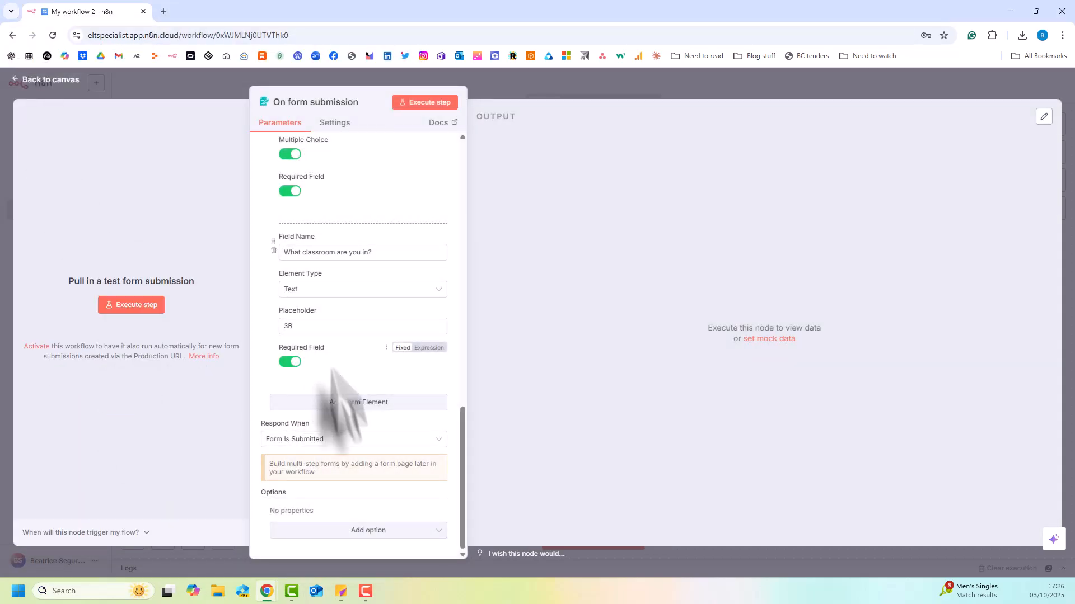
Add the Append n8n Attribution option to the form trigger and switch it off.
click(392, 531)
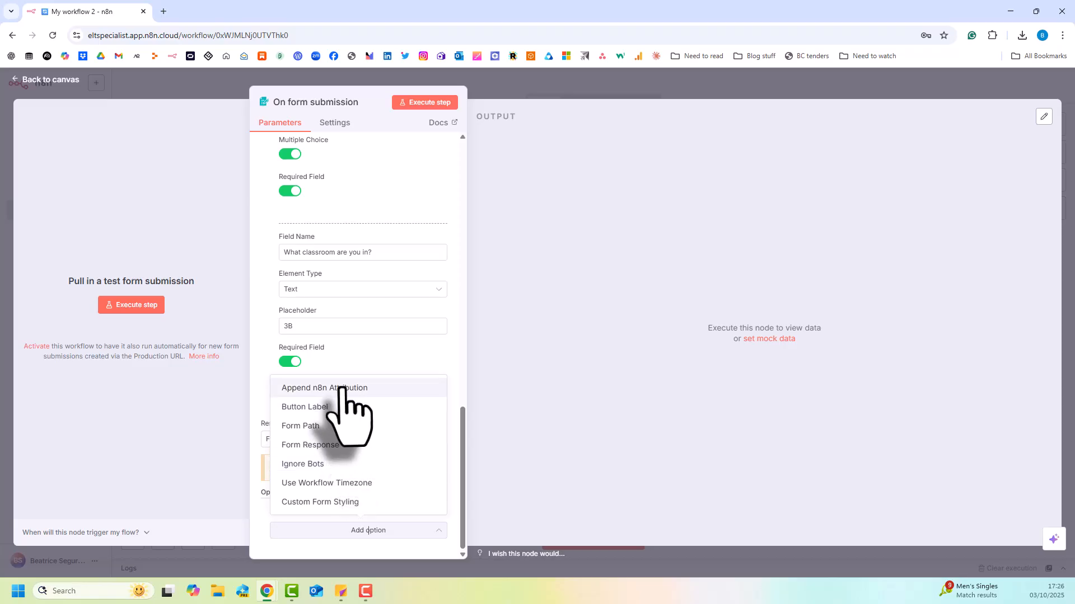
click(348, 388)
scroll(385, 492, down, 1)
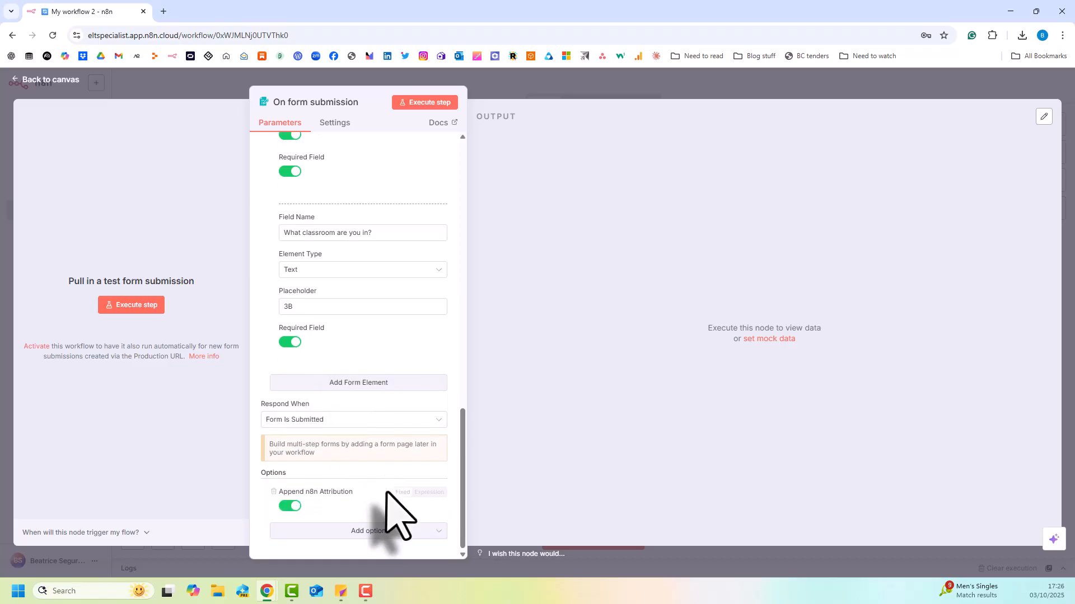
click(289, 506)
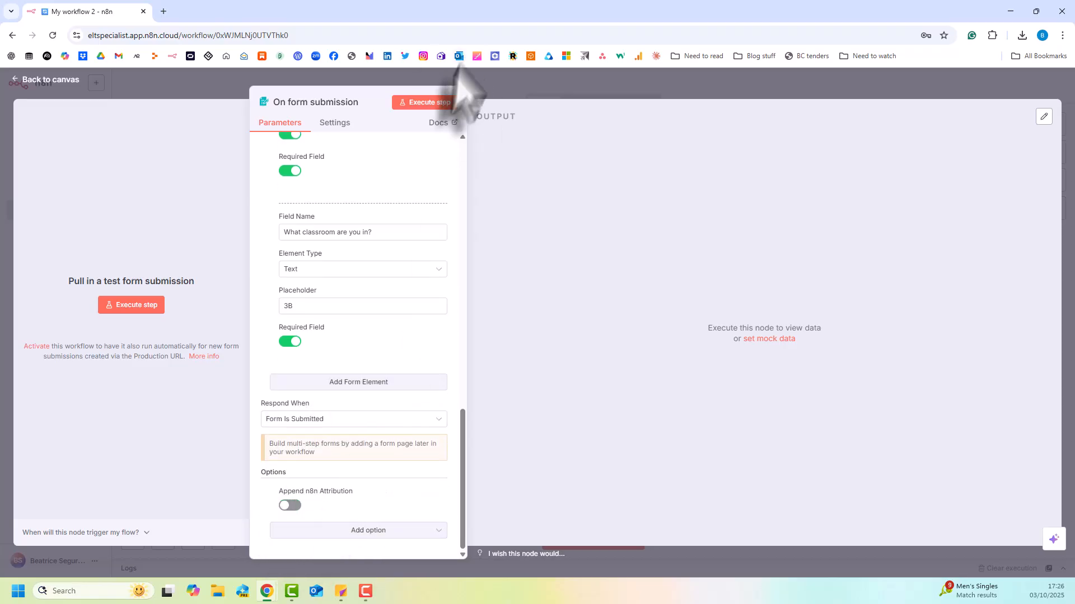
Execute the form trigger and submit a test response with a teacher's first name, initials NS, under-18 answer Yes and classroom 3B.
click(440, 102)
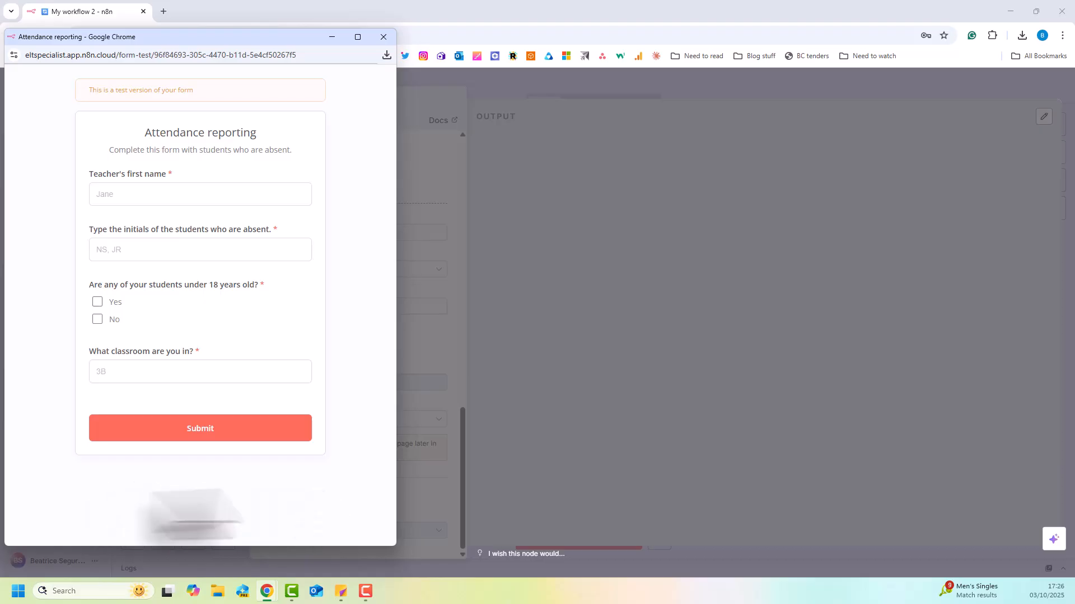
click(142, 199)
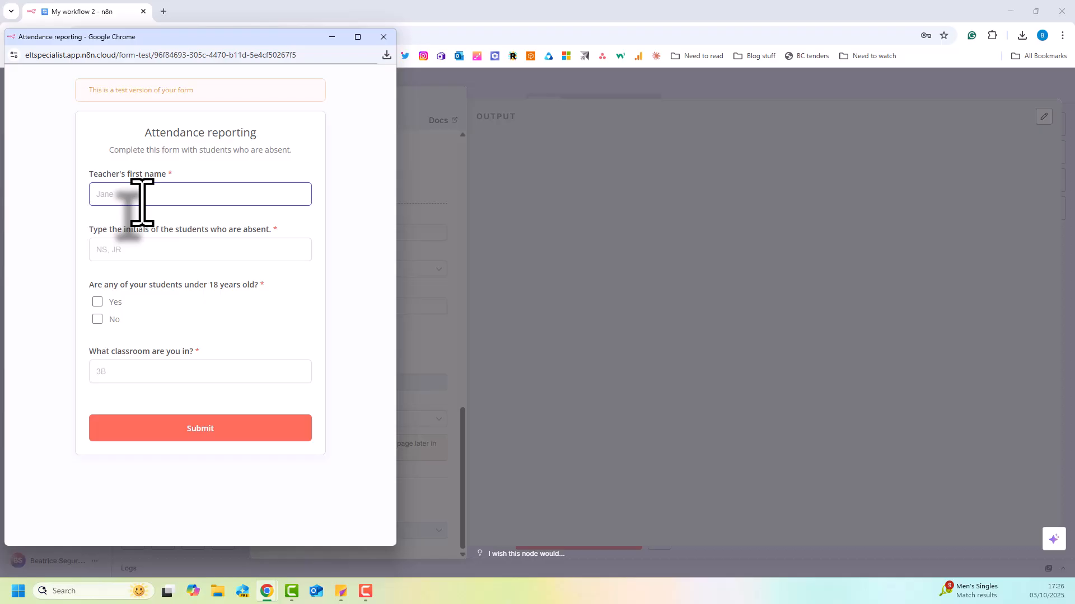
key(Tab)
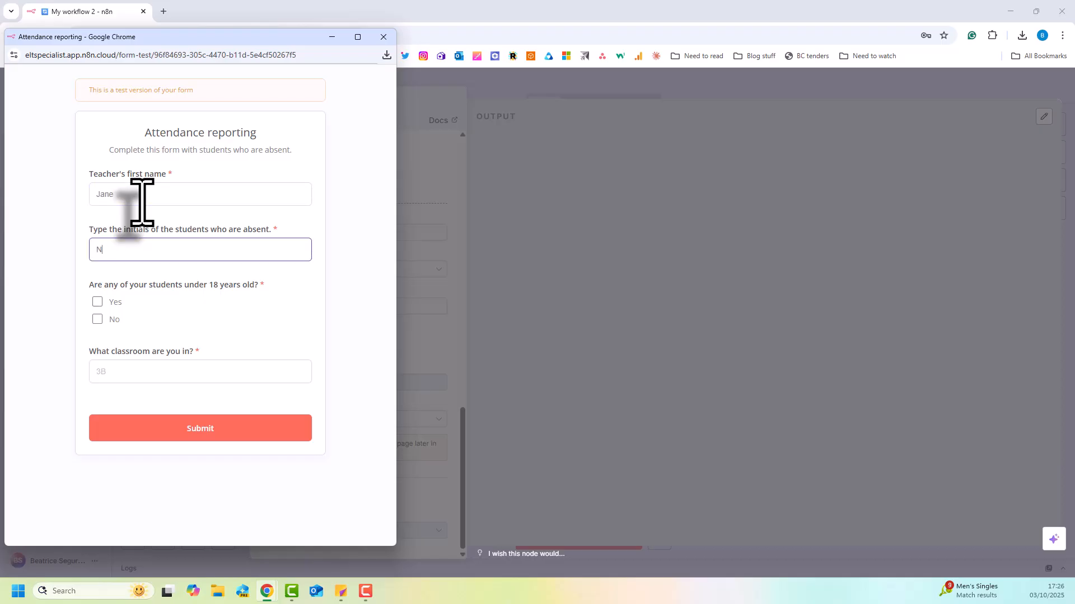
click(99, 302)
click(111, 372)
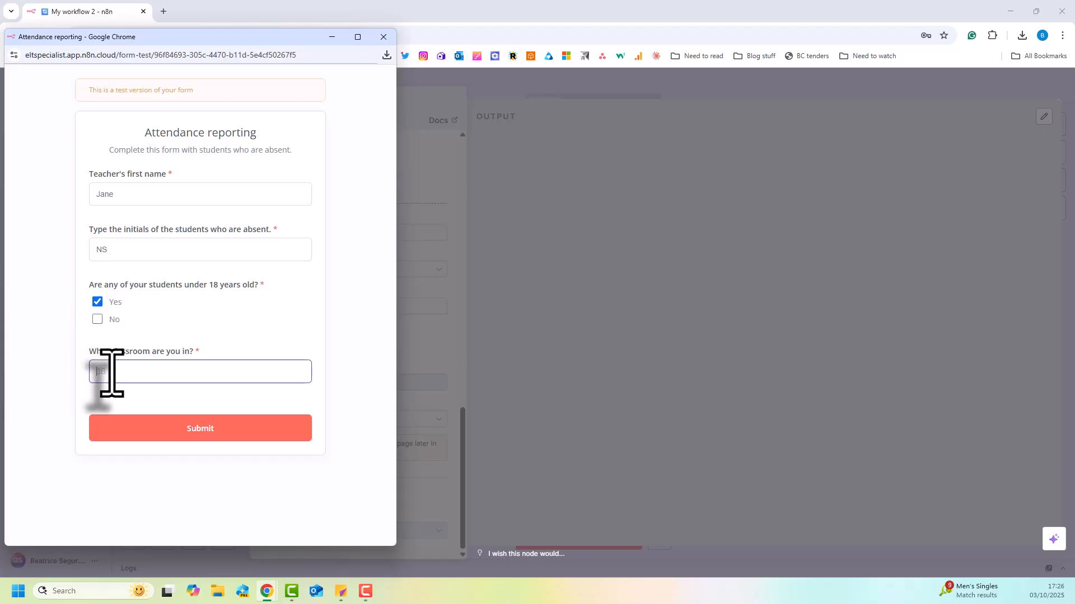
click(135, 431)
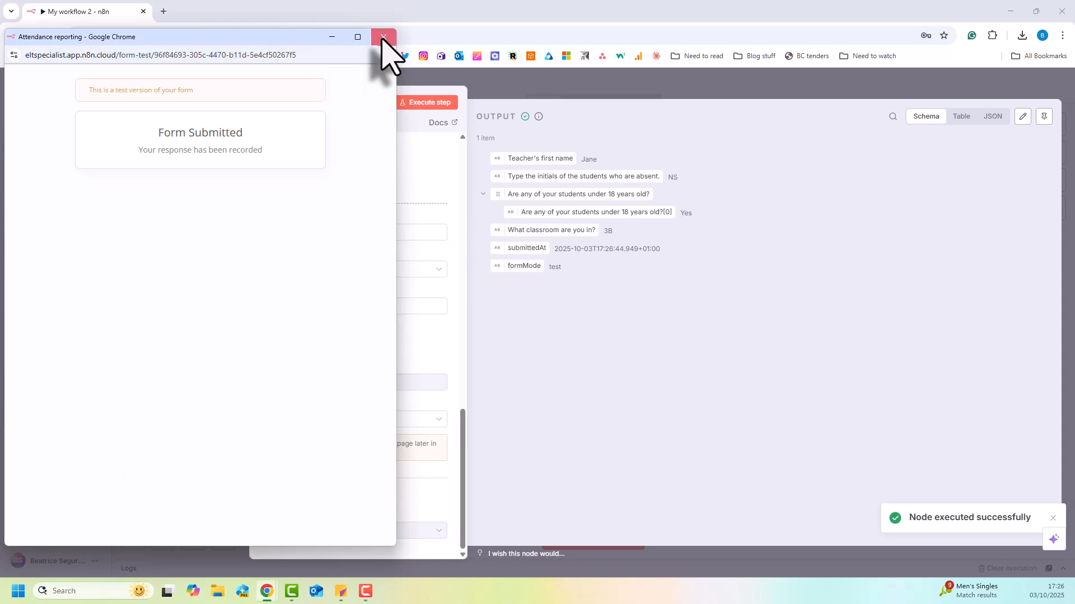
click(383, 37)
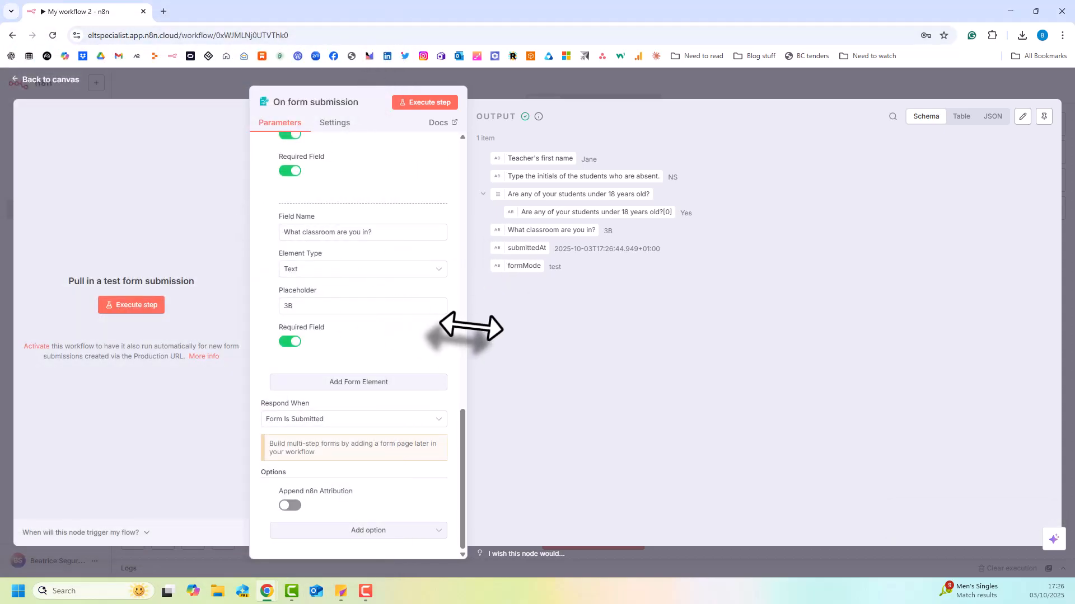
Widen the parameters area and examine the test submission's output in the Table, JSON and Schema views.
drag(469, 329, 583, 280)
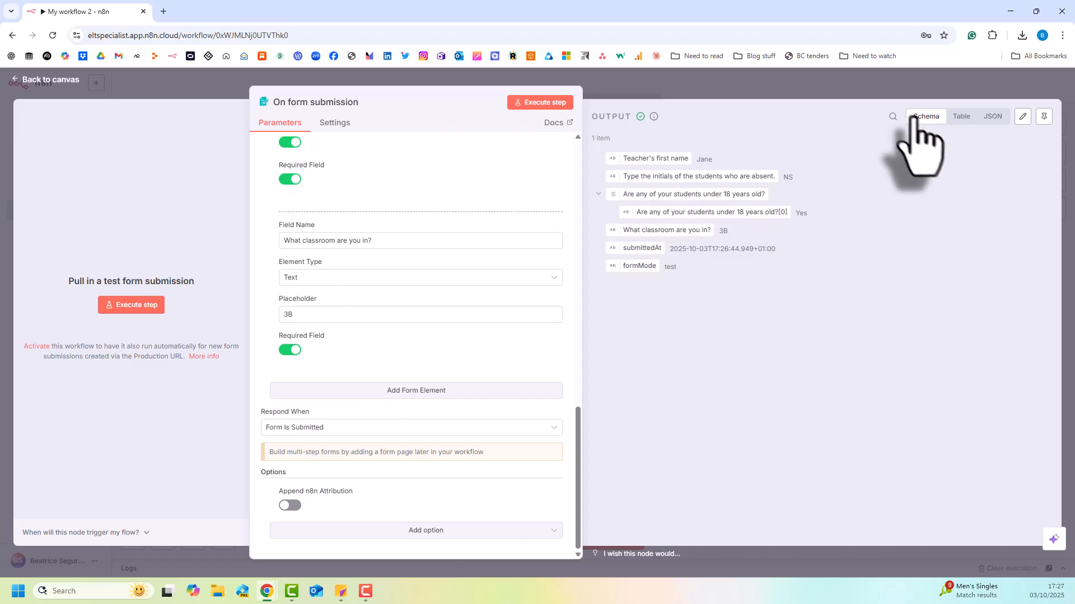
click(961, 117)
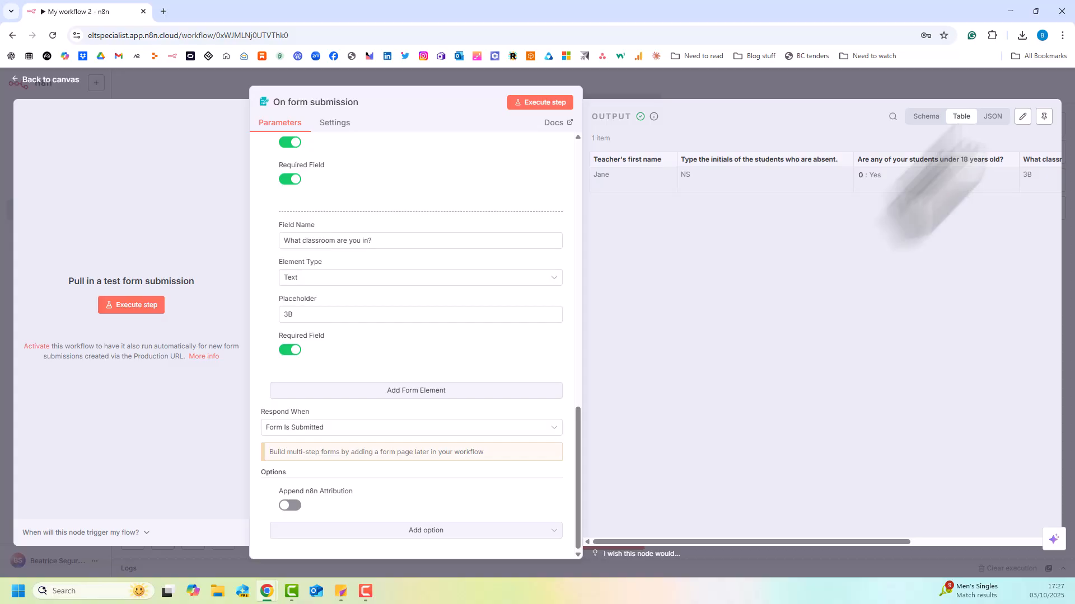
click(987, 118)
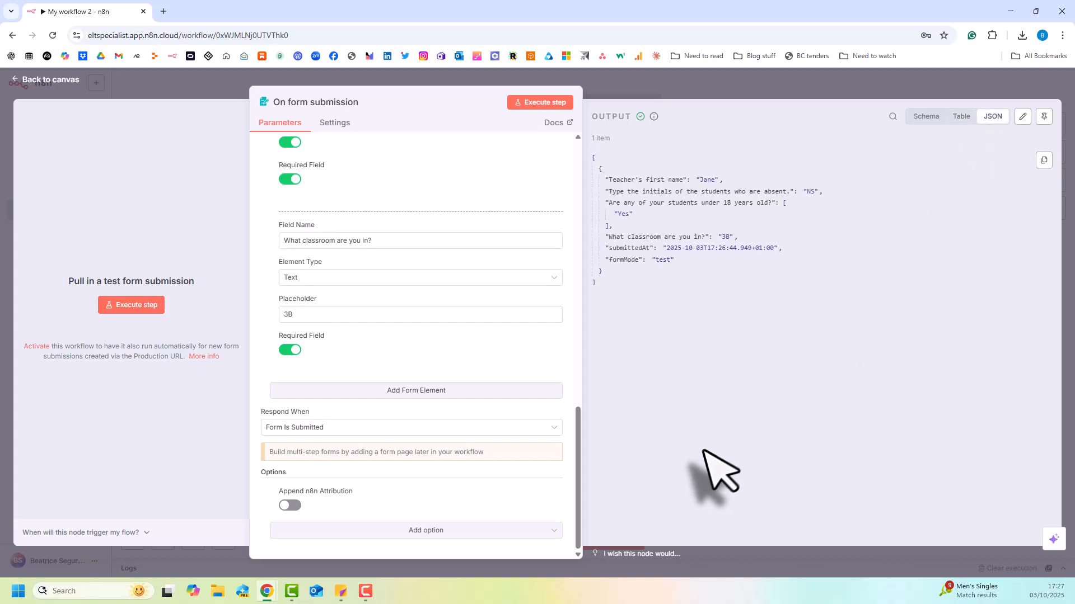
click(958, 117)
click(918, 119)
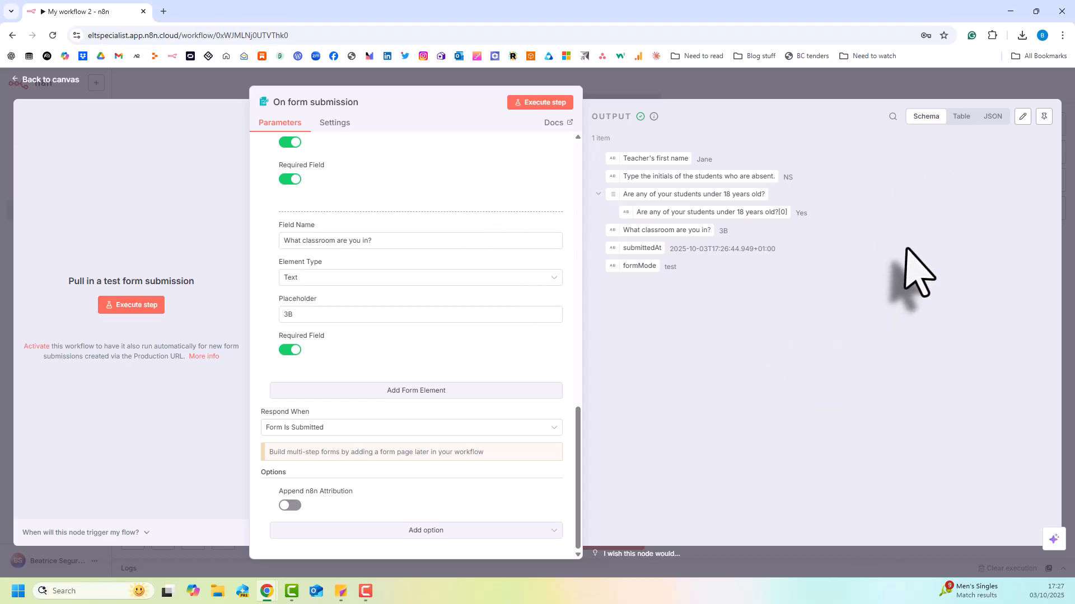
Pin the form trigger's test output and move the On form submission node to the upper-left part of the canvas.
click(1045, 117)
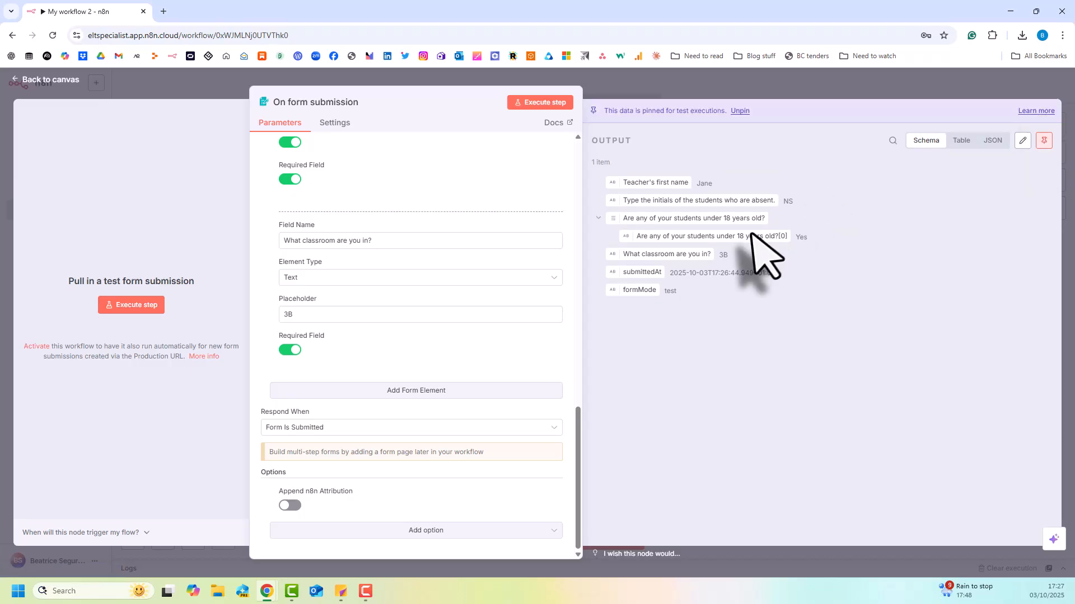
click(698, 81)
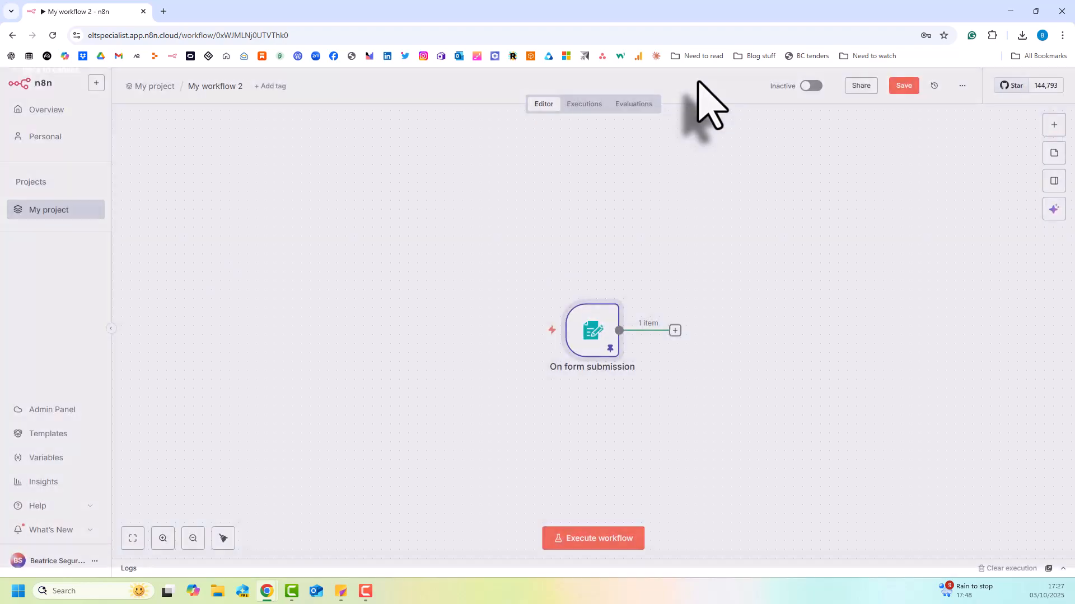
drag(597, 335, 295, 290)
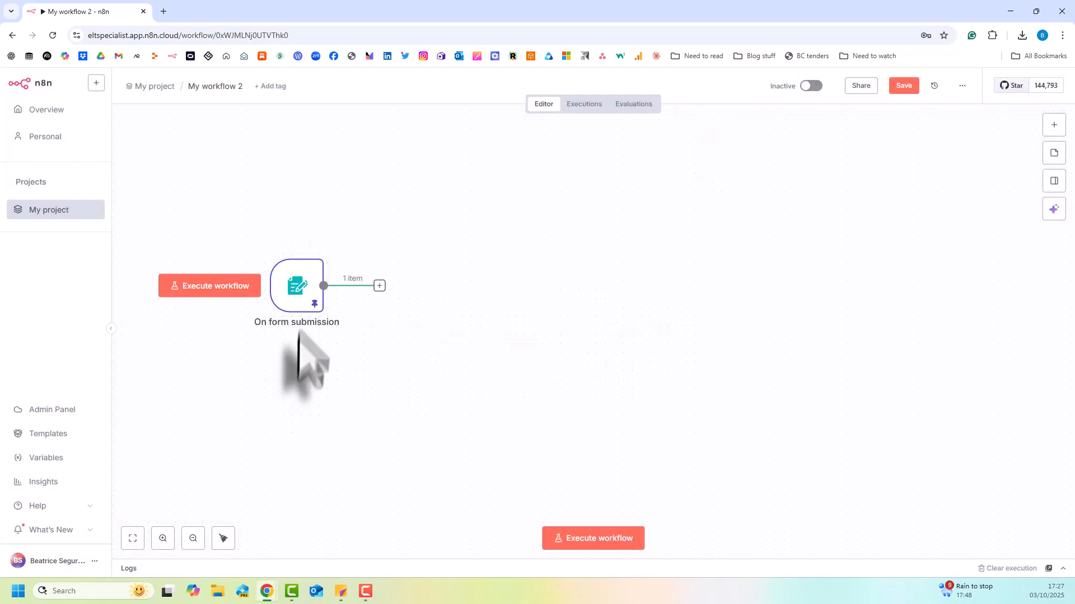
Add a Google Sheets node with the Append row in sheet action after the On form submission node.
click(380, 286)
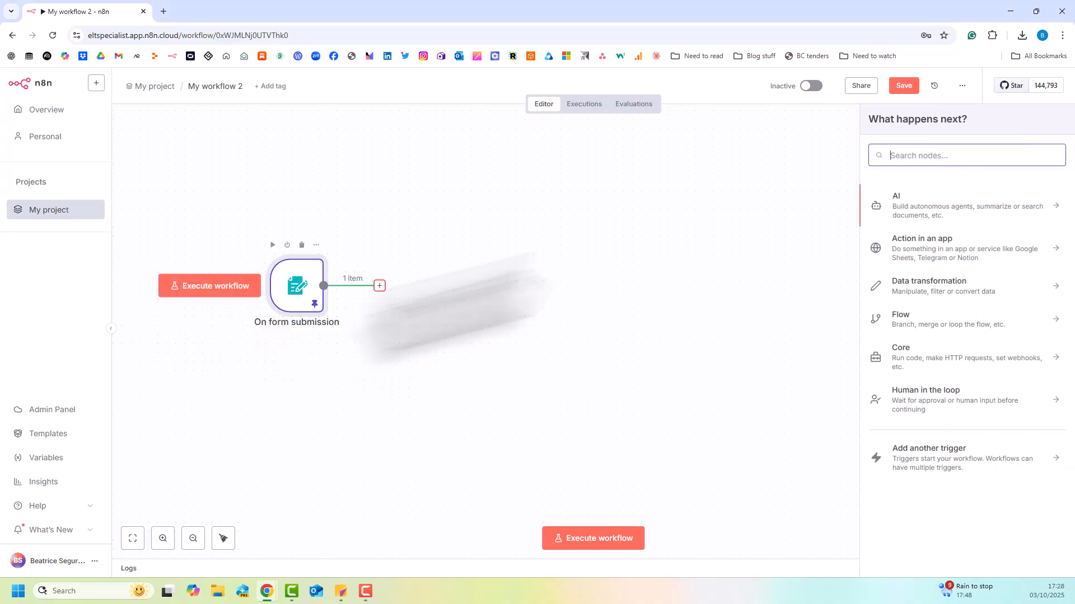
click(955, 160)
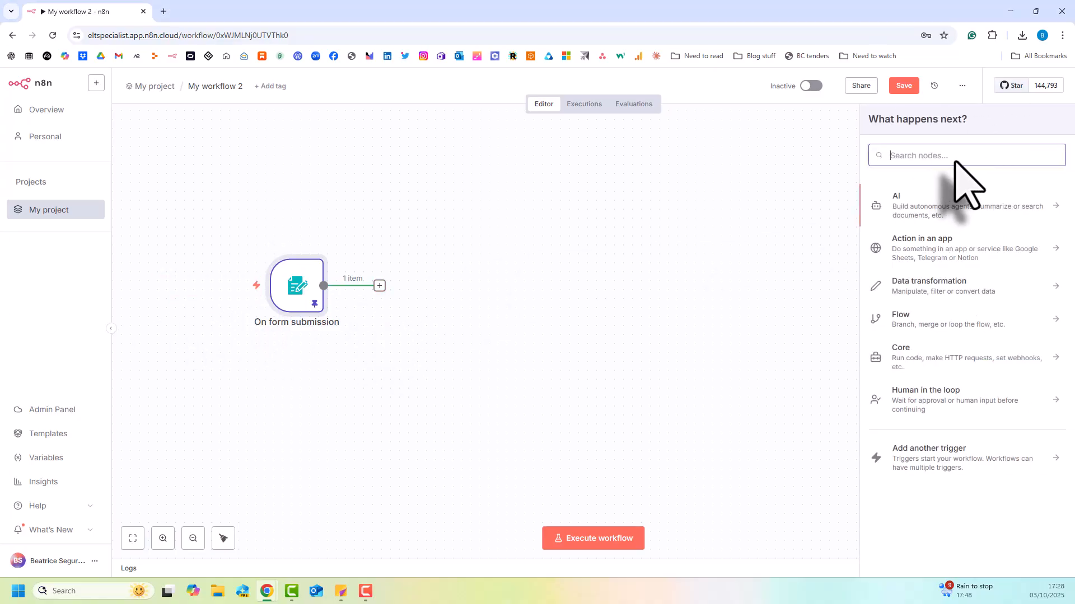
text(goo)
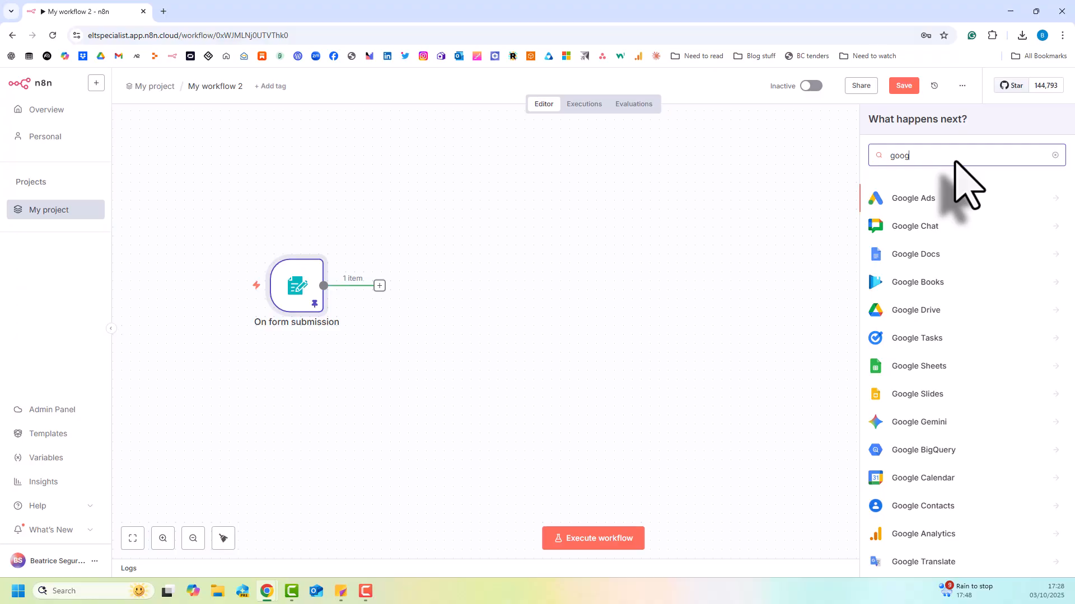
text(g)
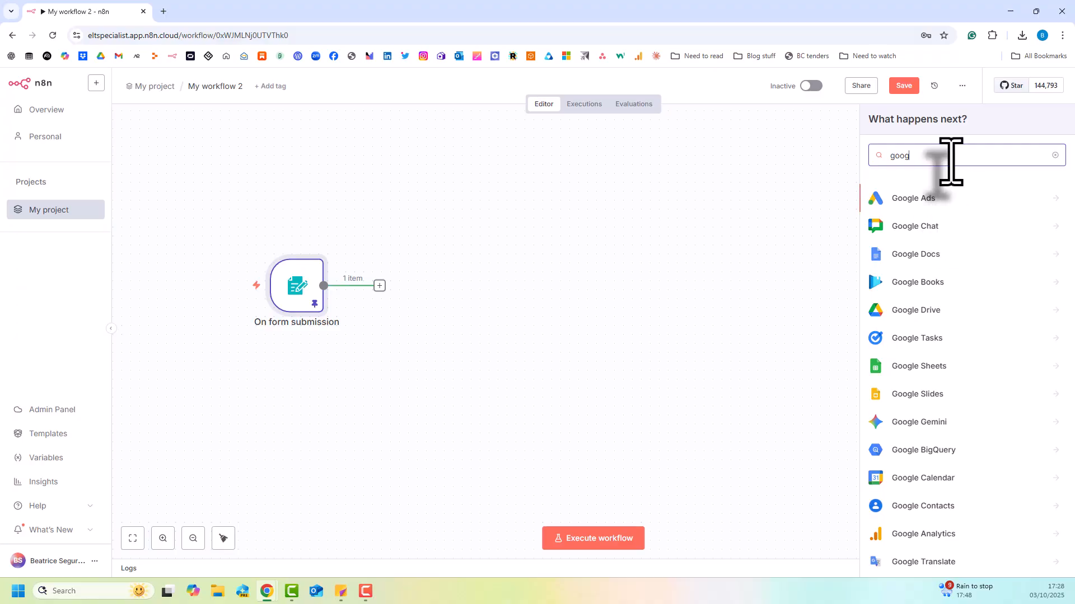
text(lesheet)
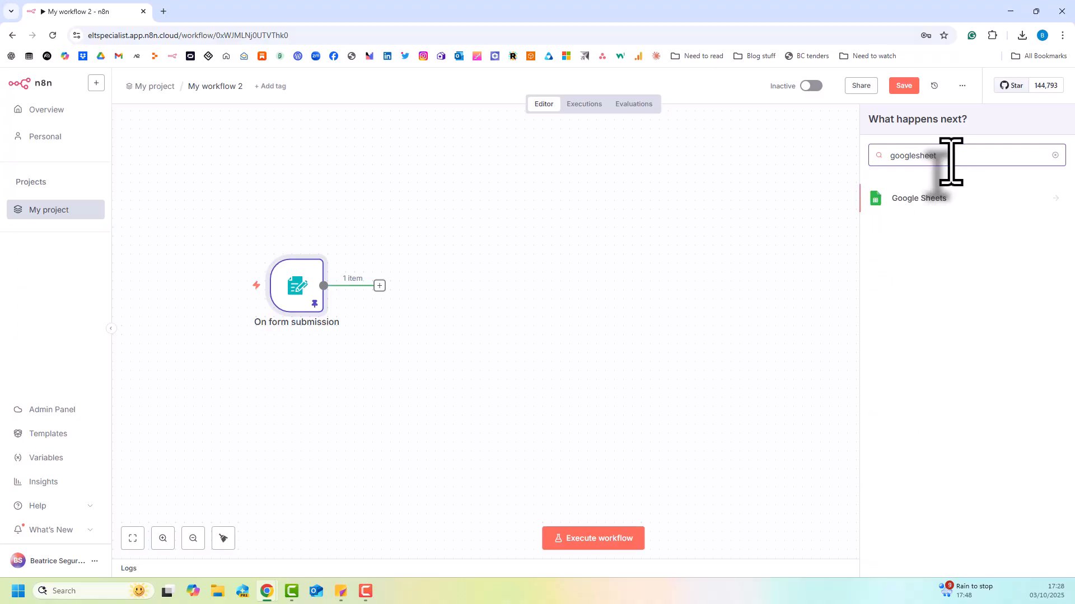
click(934, 200)
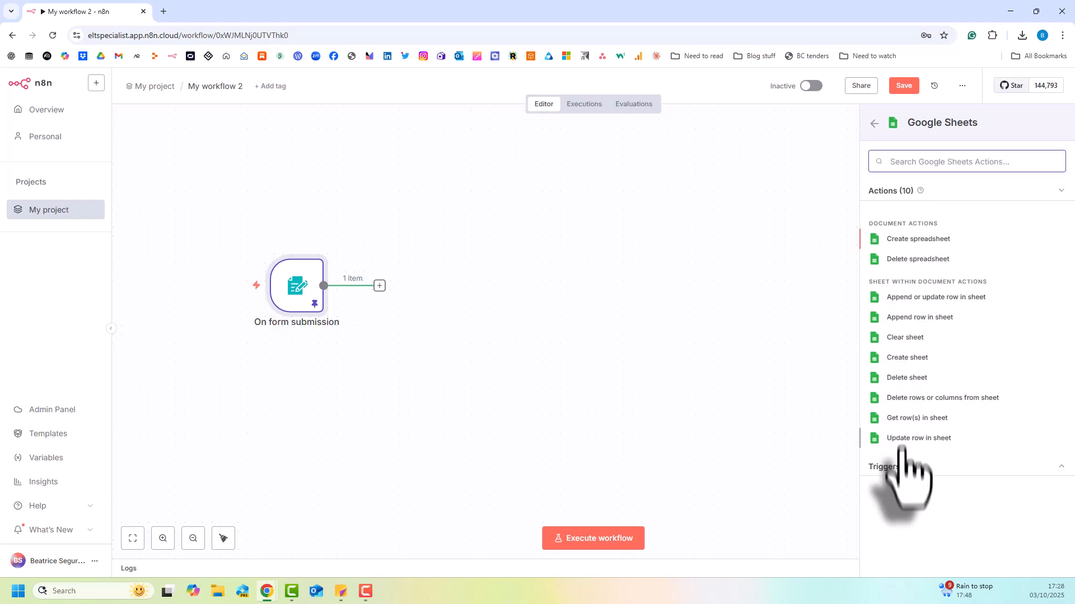
click(907, 316)
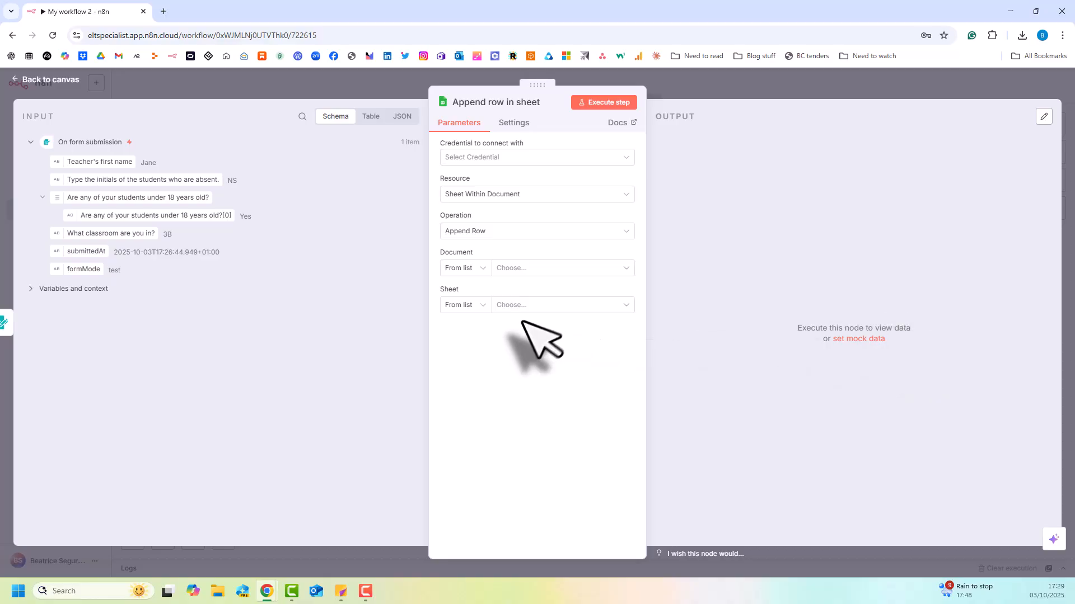
Create a new Google Sheets credential using OAuth2, sign in with a Google account and grant n8n.cloud access.
click(573, 158)
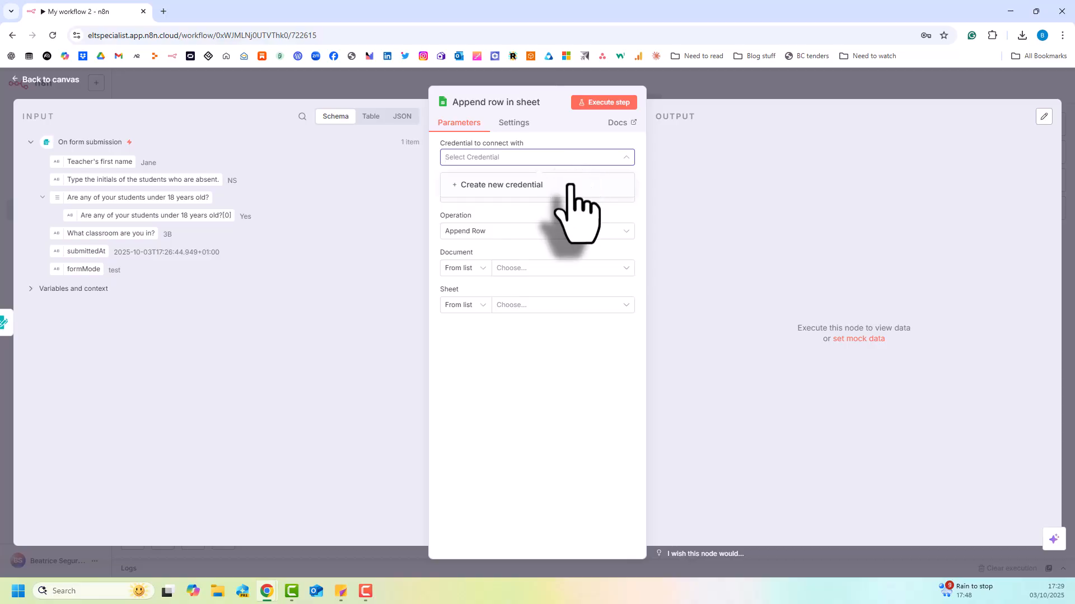
click(570, 185)
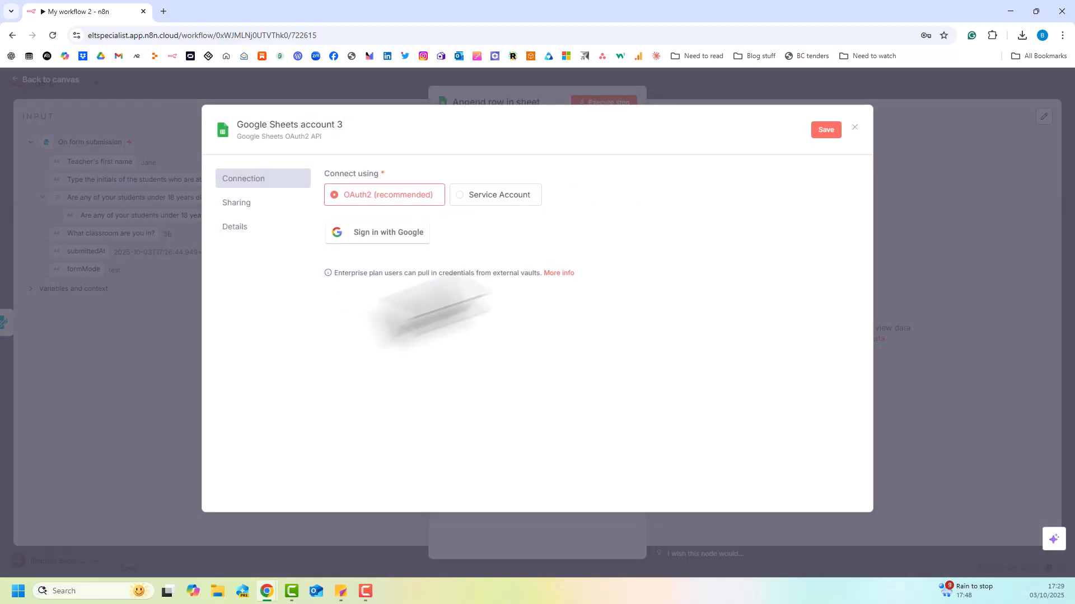
click(385, 240)
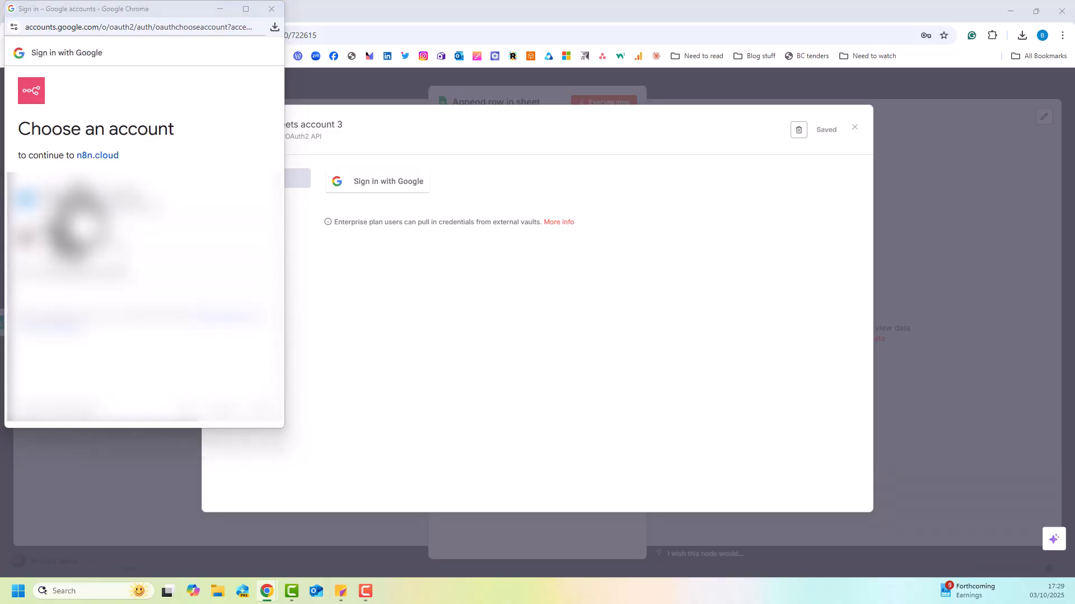
click(84, 198)
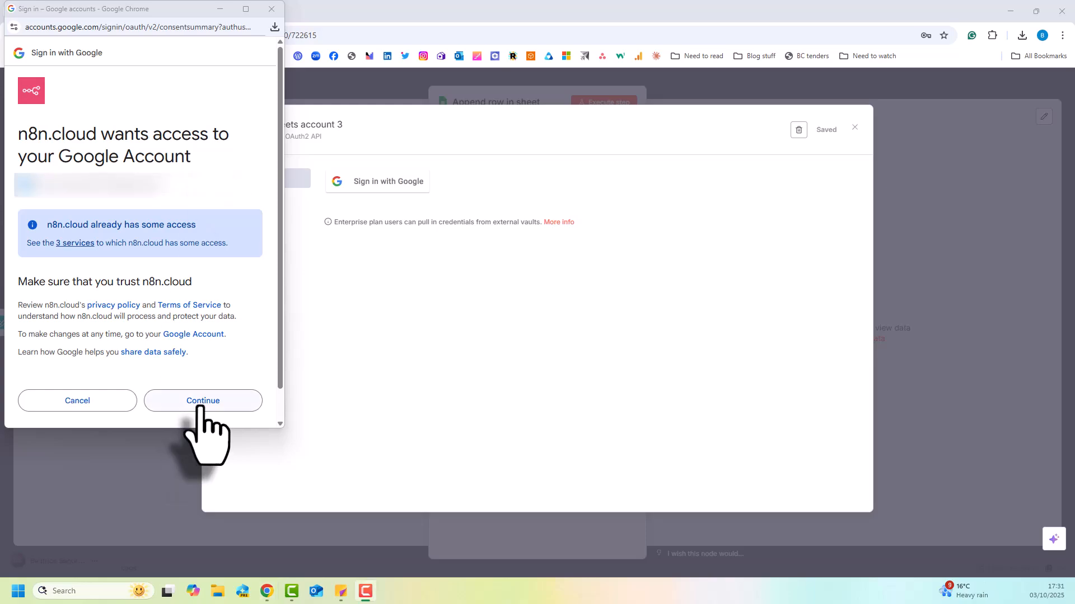
click(199, 407)
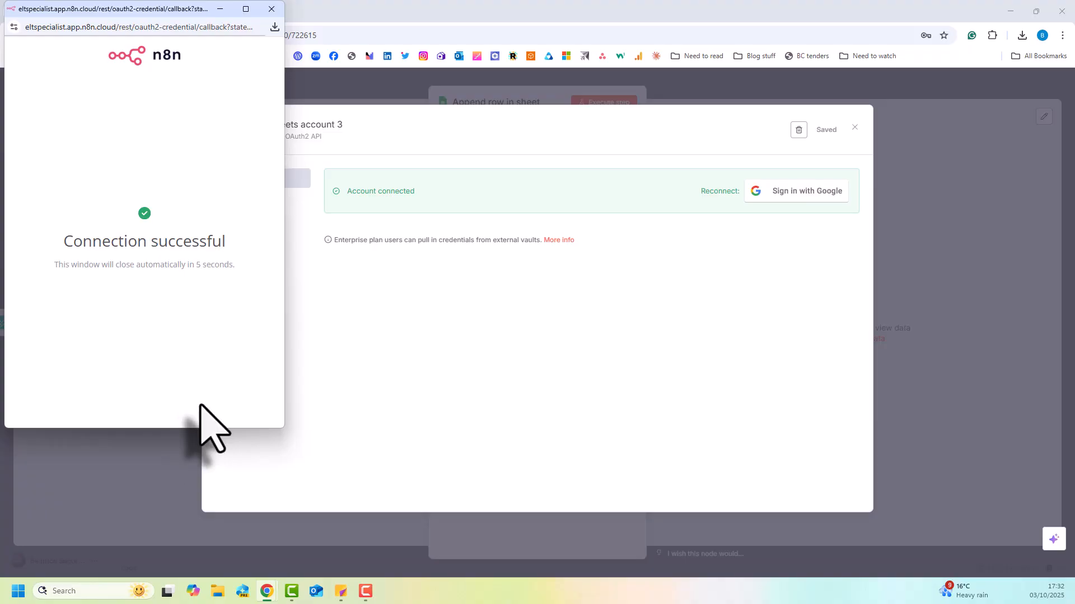
click(271, 8)
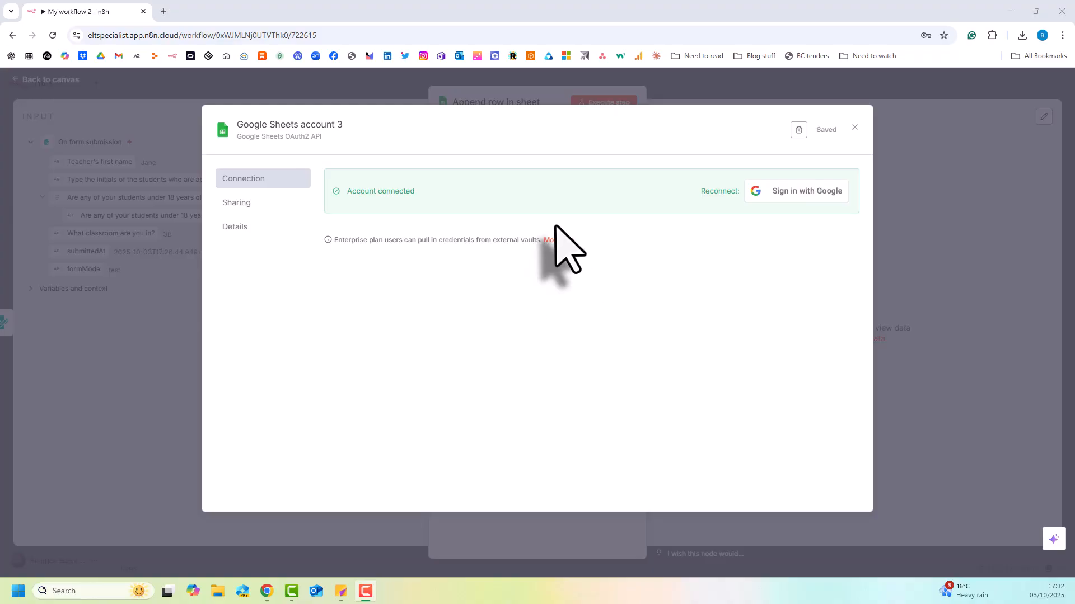
click(855, 127)
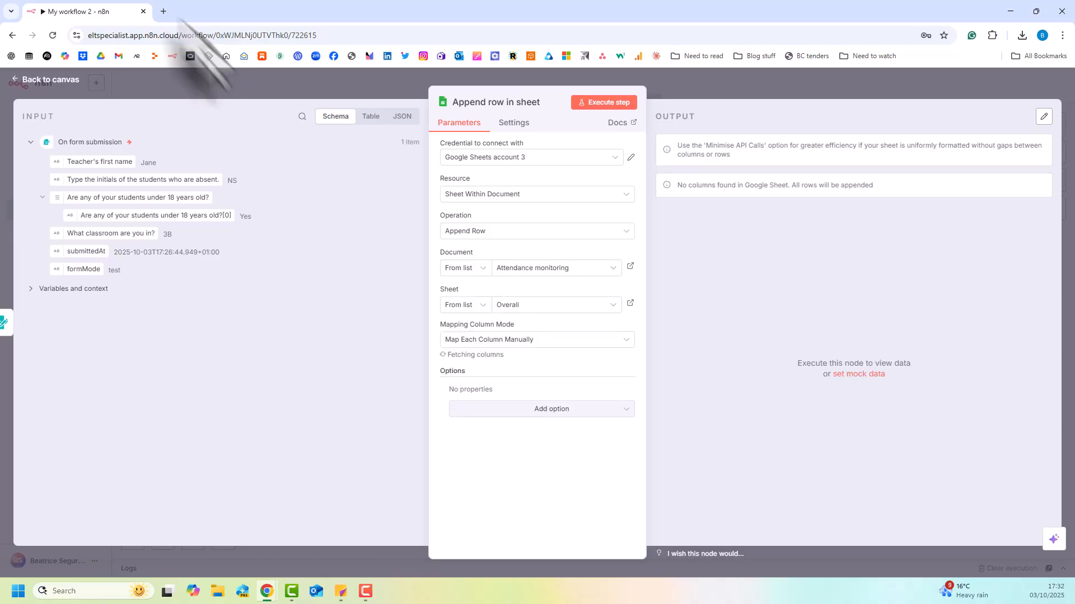
Open the Attendance monitoring spreadsheet in a new browser tab and examine its +18 monitoring and Overall sheets.
click(163, 12)
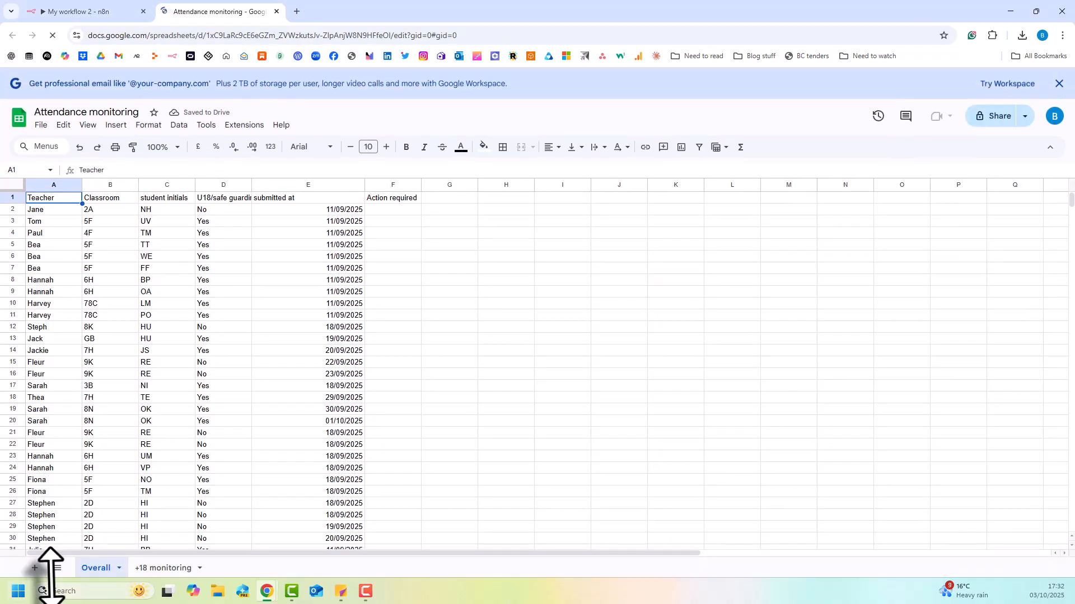
click(165, 568)
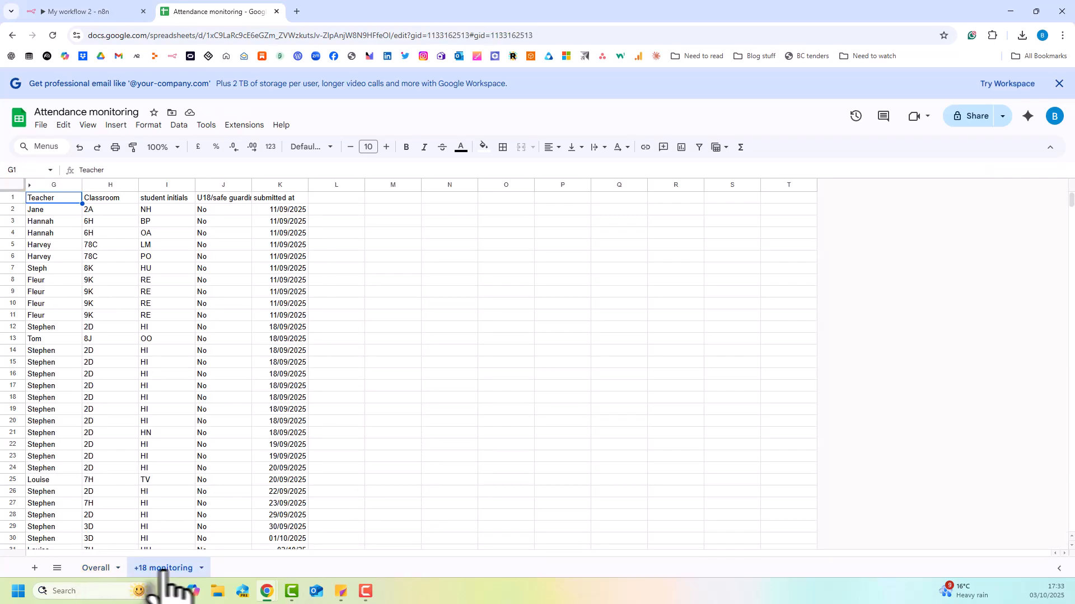
click(94, 568)
scroll(207, 269, down, 5)
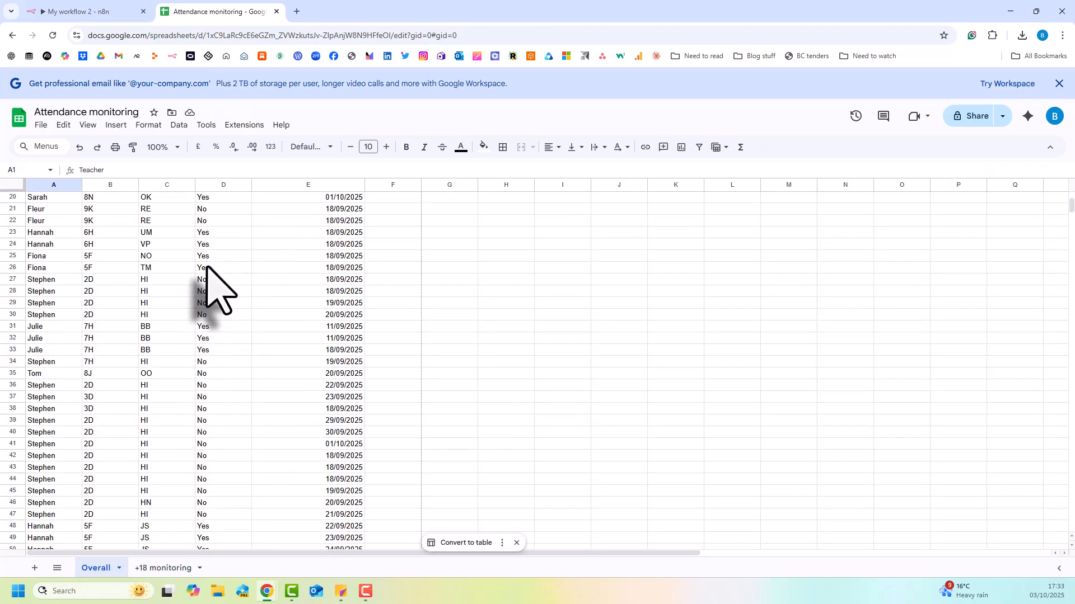
scroll(207, 269, down, 3)
scroll(204, 371, up, 10)
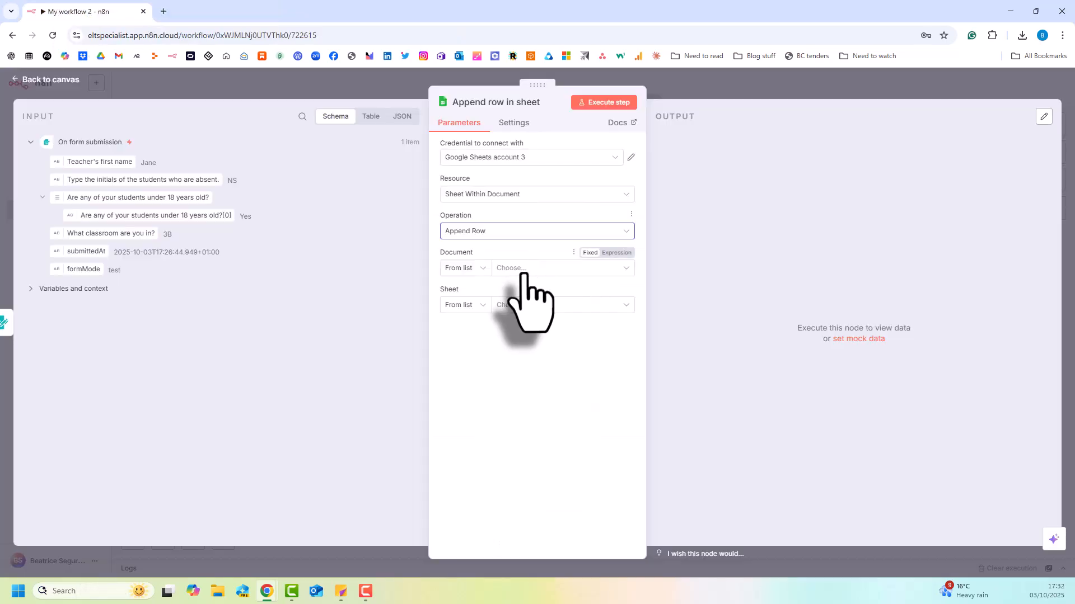
Set the Append row node's document to Attendance monitoring and its sheet to Overall.
click(523, 269)
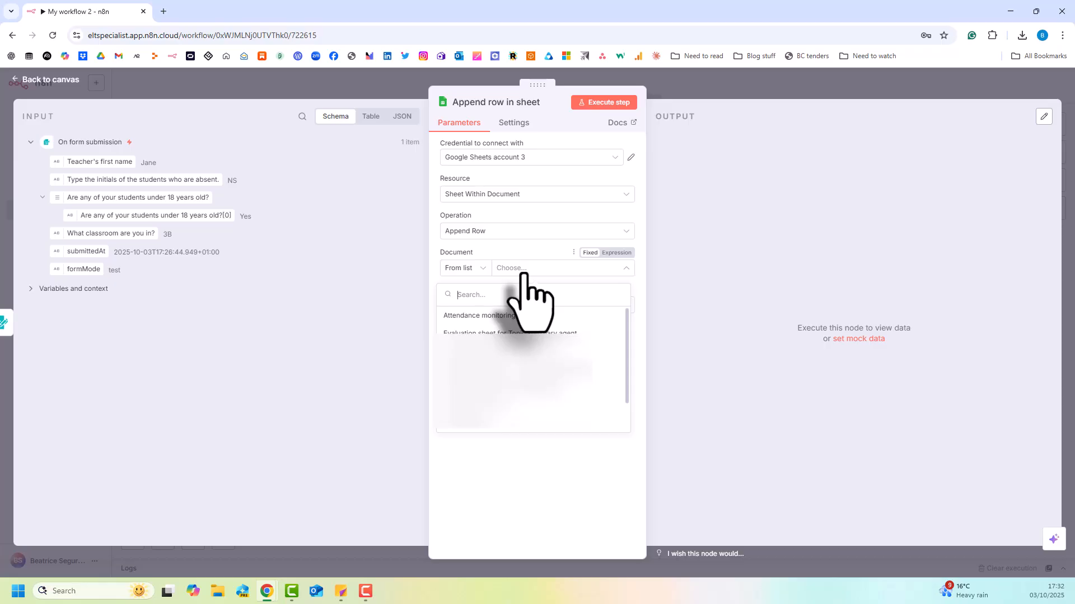
click(500, 316)
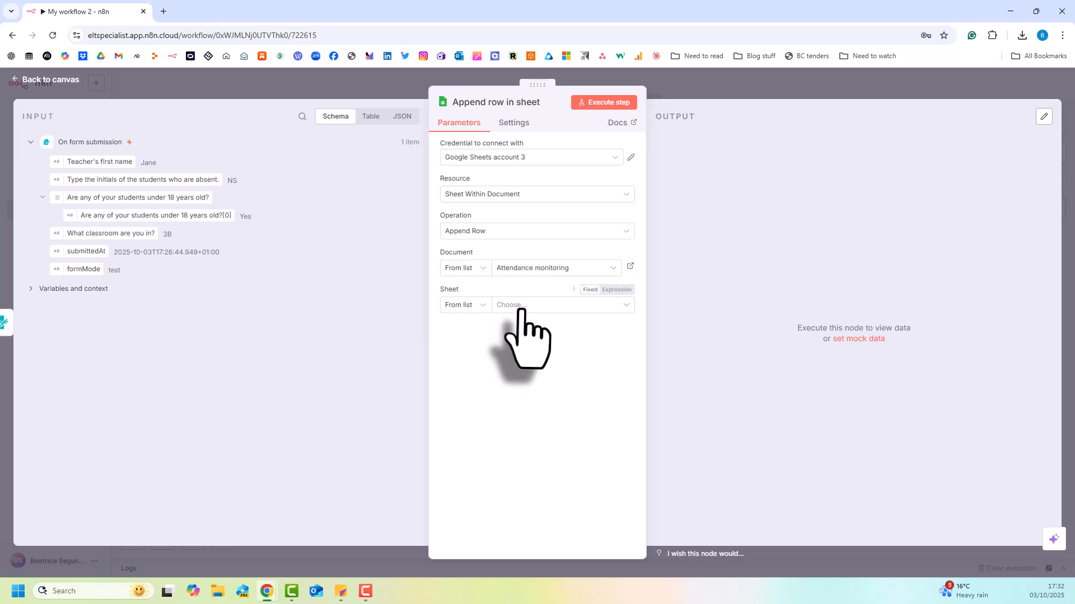
click(521, 307)
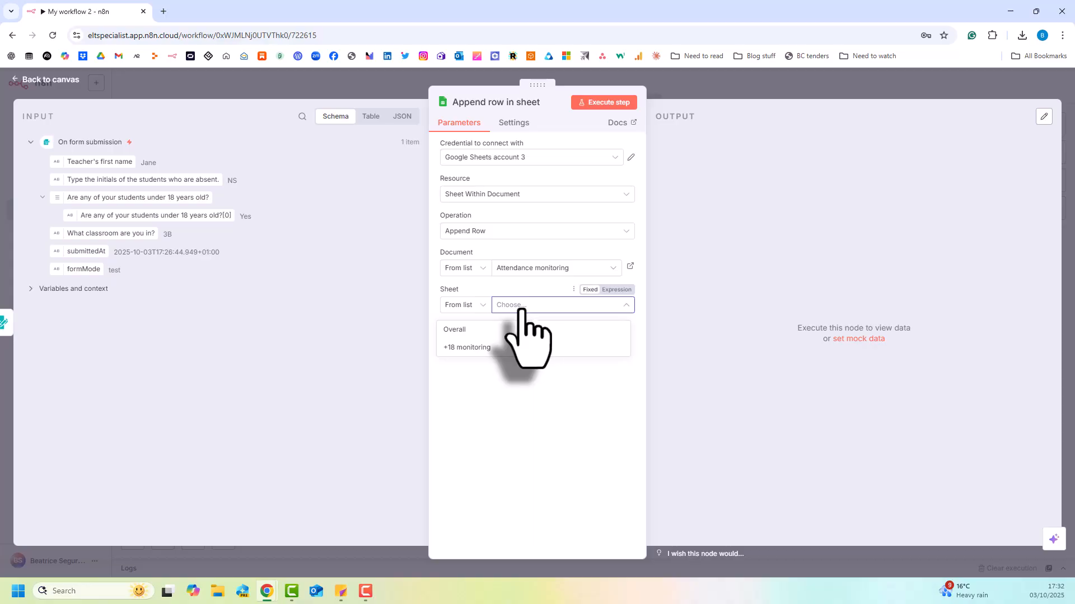
click(482, 333)
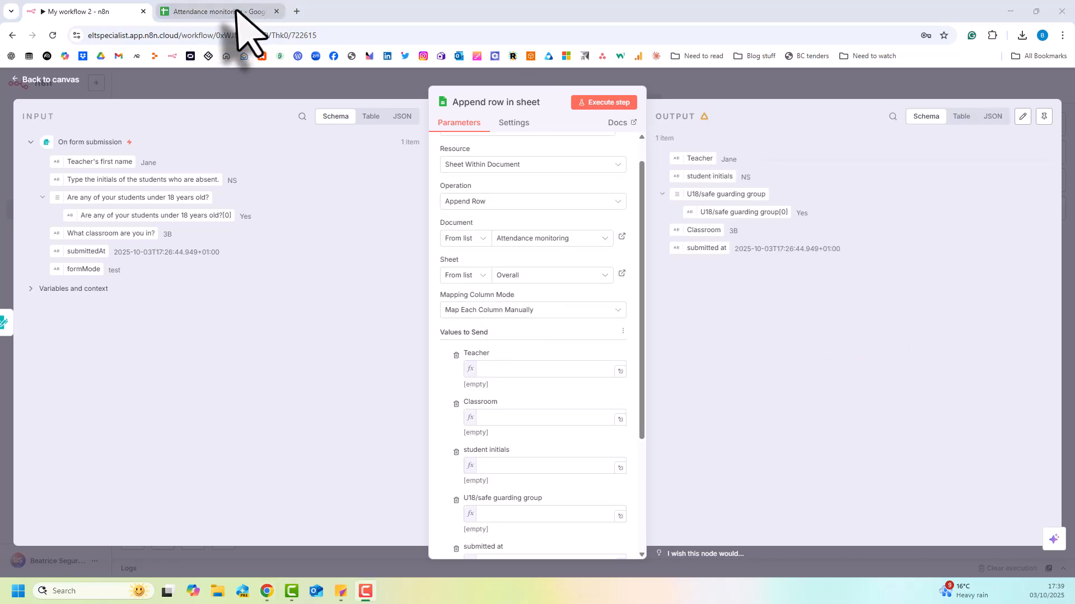
Switch to the Attendance monitoring spreadsheet and review the Overall sheet's column headers and existing rows.
click(235, 12)
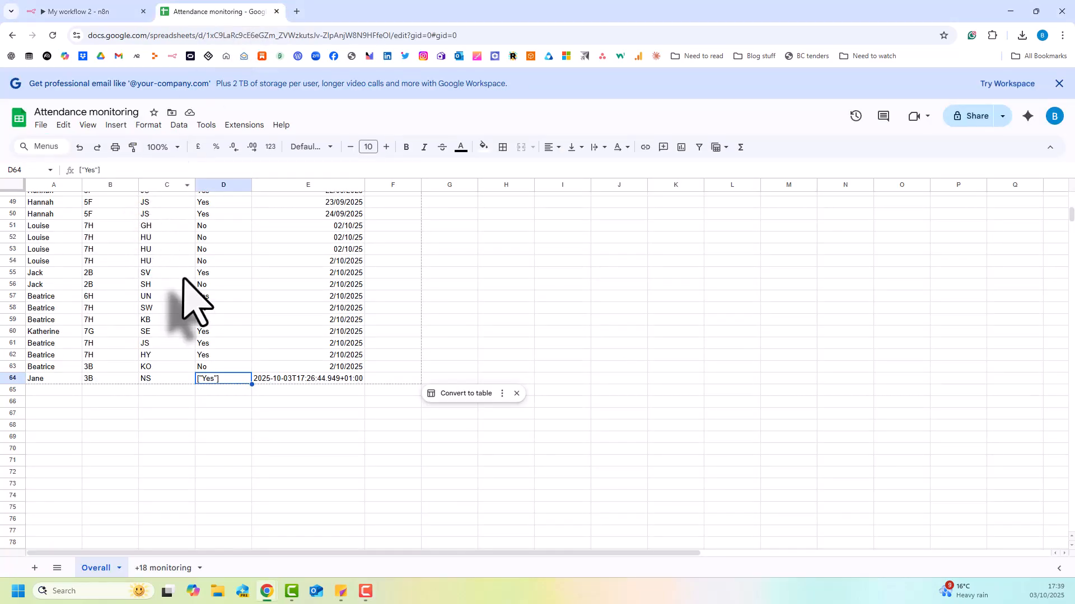
scroll(184, 278, up, 8)
scroll(184, 279, up, 3)
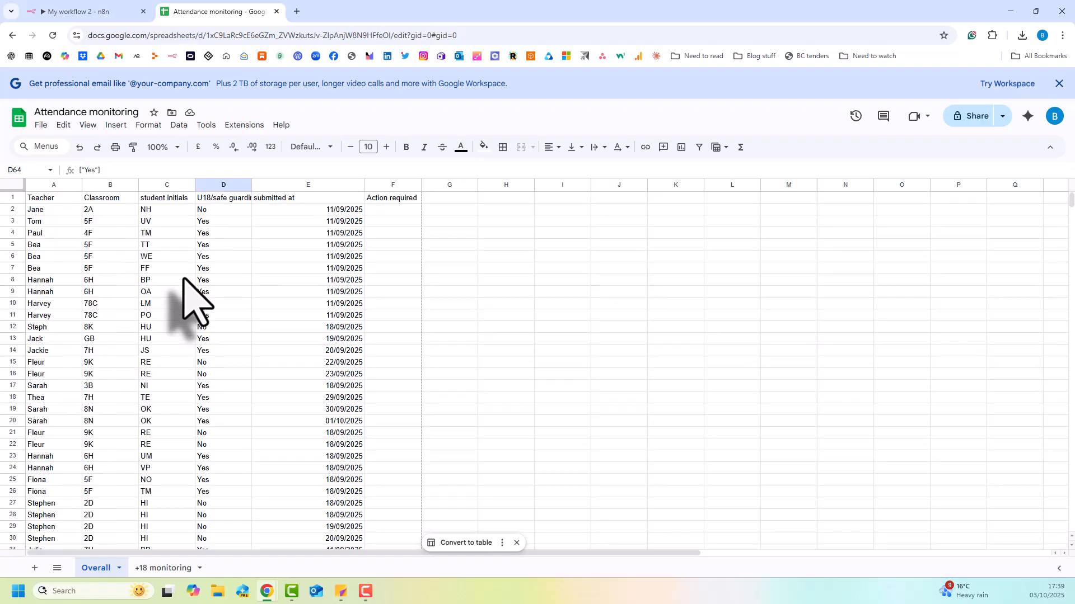
scroll(201, 325, down, 5)
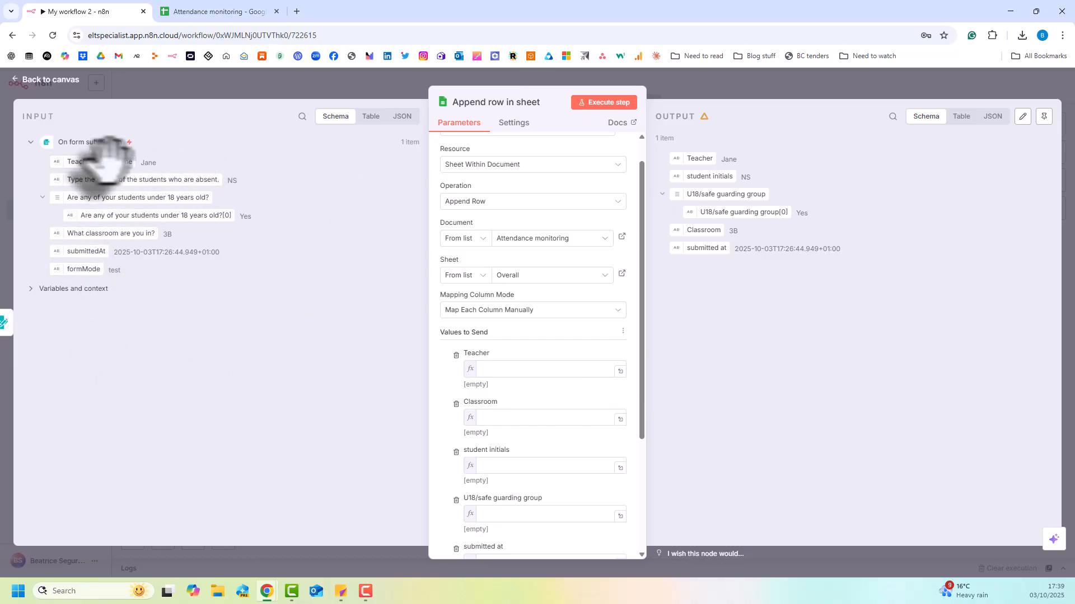
Map Teacher to the teacher's first name, Classroom to the classroom answer and student initials to the absent students' initials.
drag(89, 161, 577, 371)
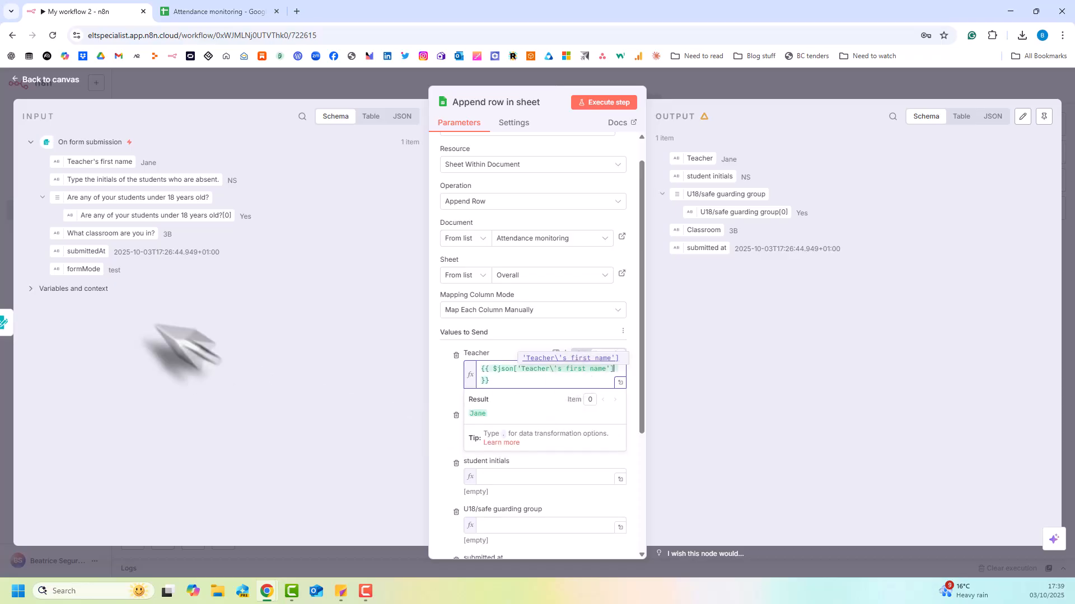
click(434, 442)
drag(103, 233, 516, 431)
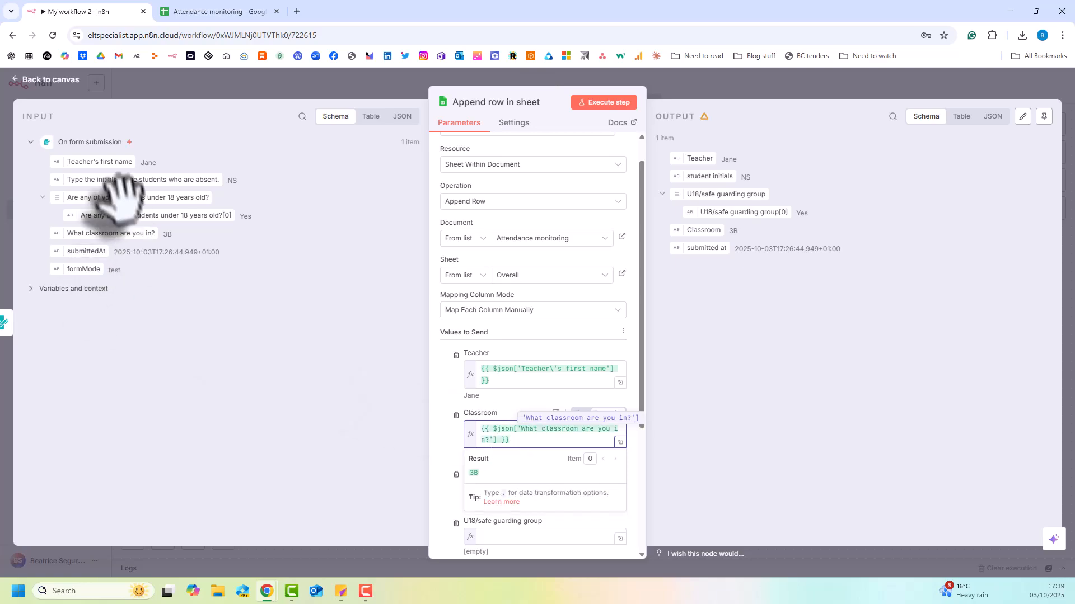
click(439, 473)
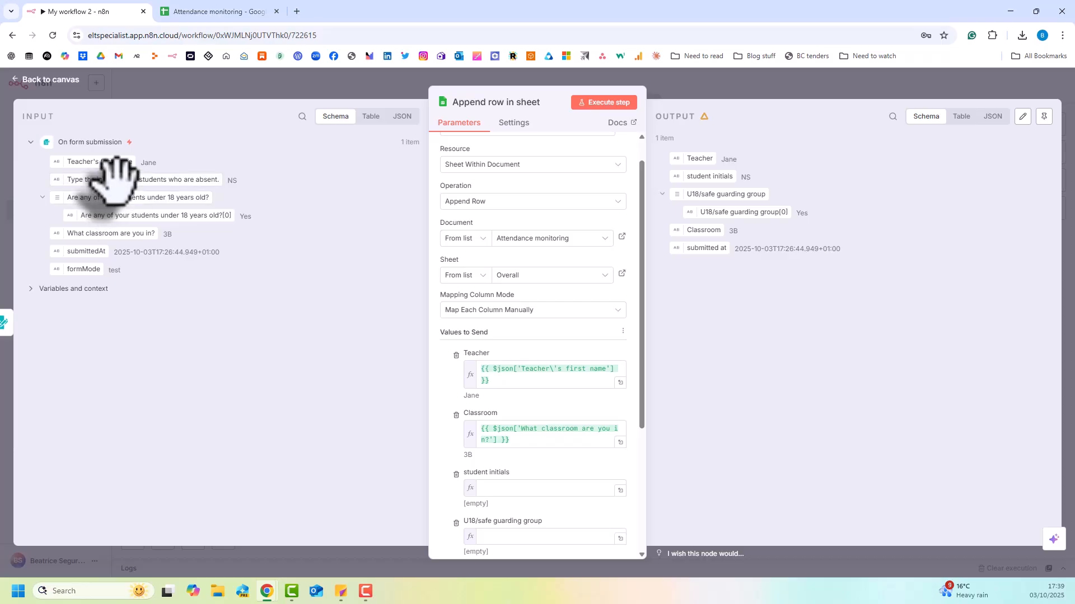
drag(201, 302, 497, 496)
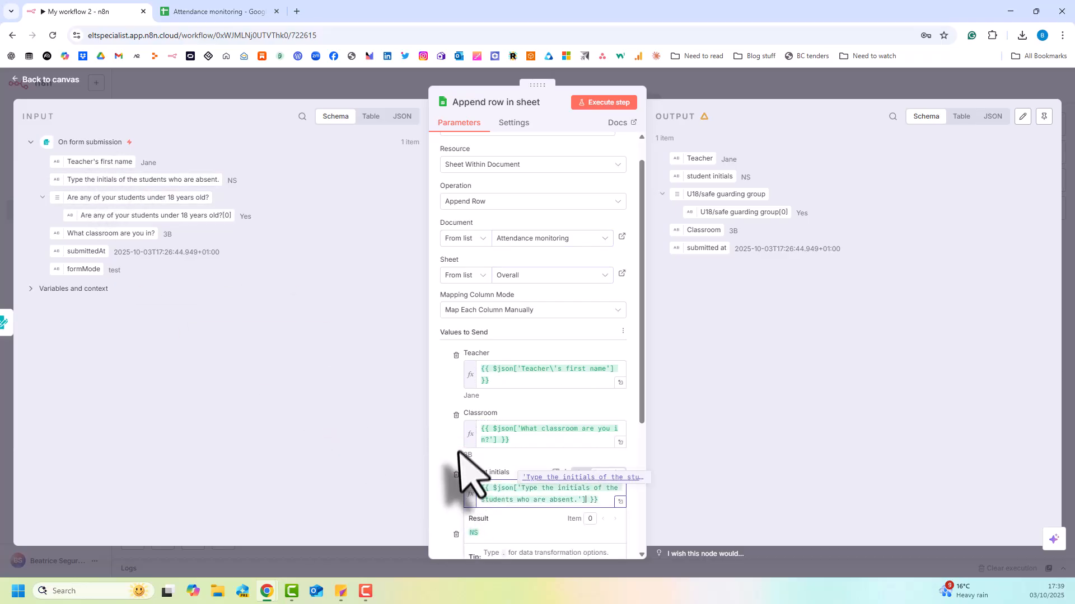
Map U18/safe guarding group to the under-18 answer and submitted at to submittedAt, leaving Action required empty.
scroll(454, 459, down, 3)
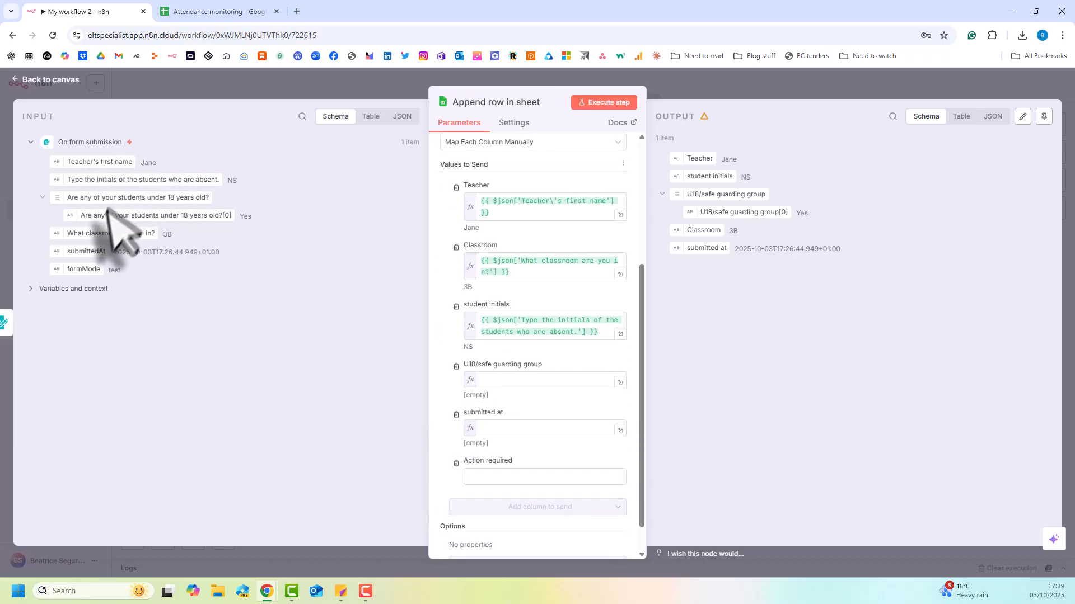
drag(83, 197, 524, 390)
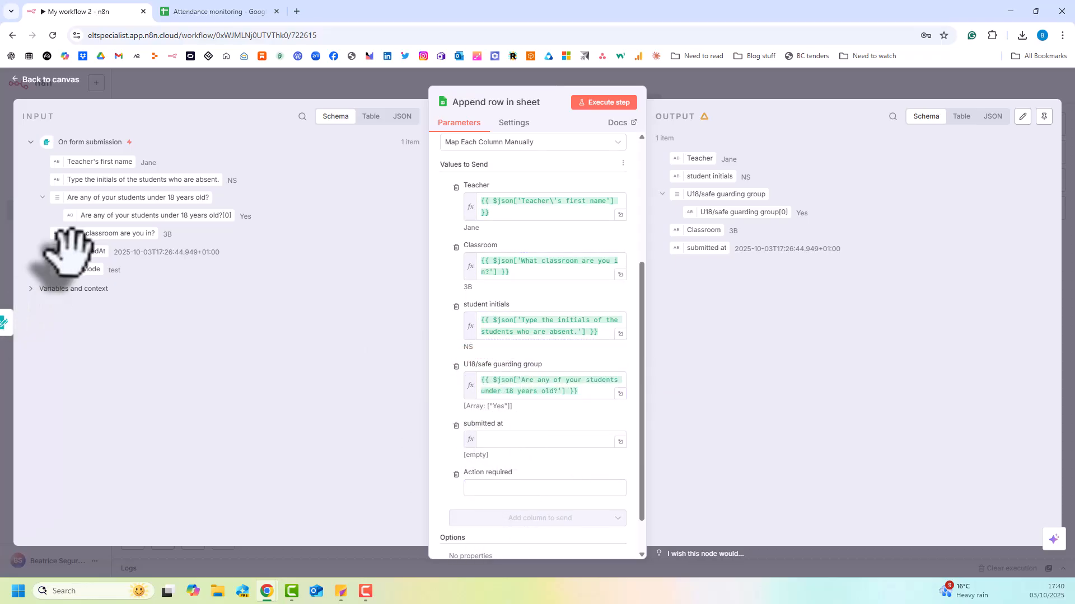
drag(84, 252, 509, 451)
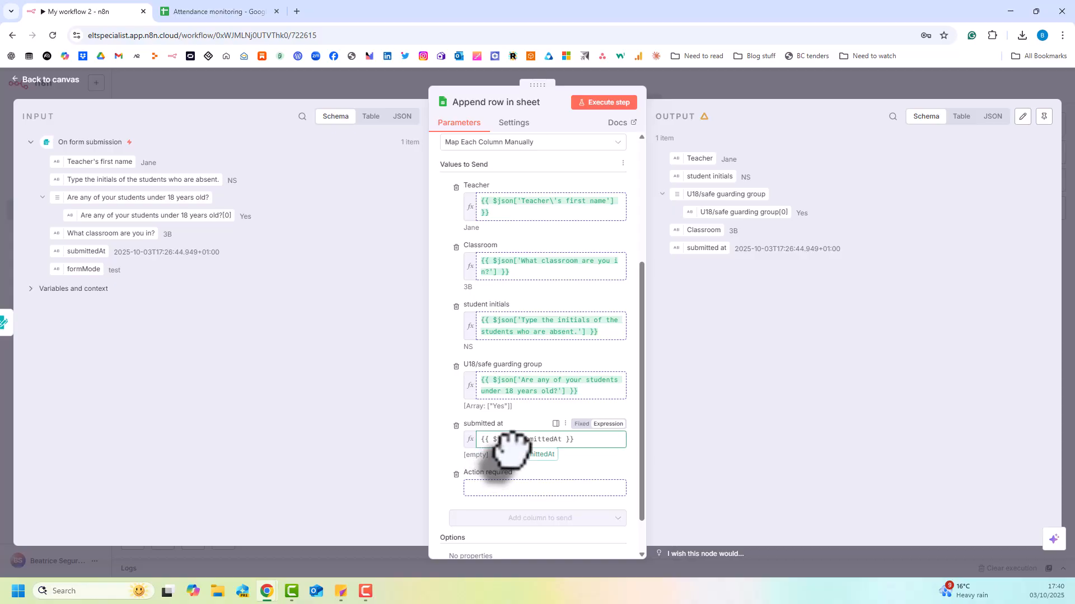
click(431, 457)
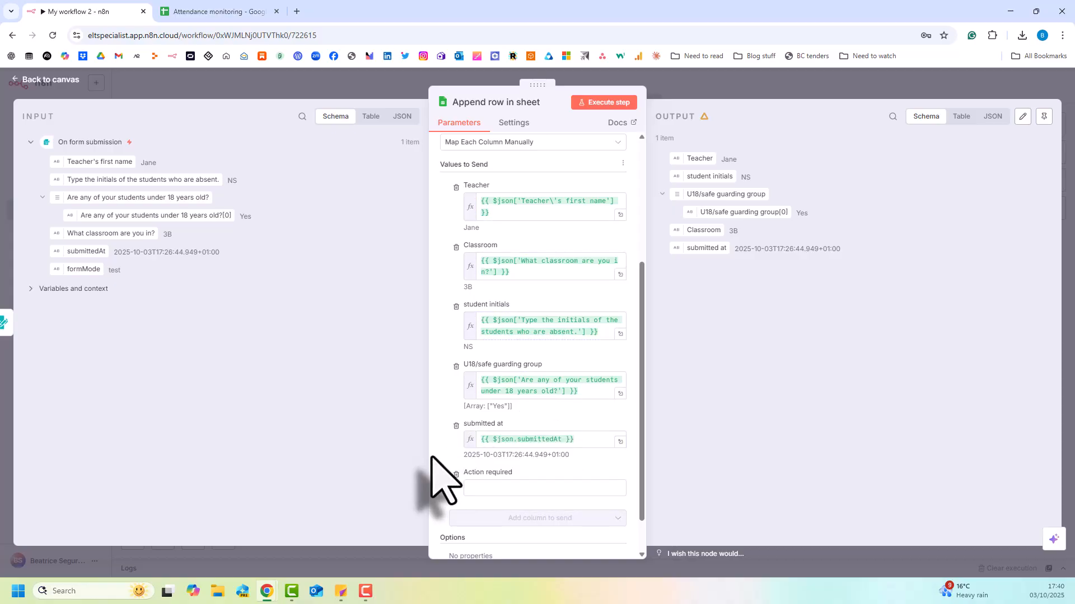
click(492, 488)
Execute the Append row in sheet step and check the appended row at the end of the Overall sheet.
click(613, 103)
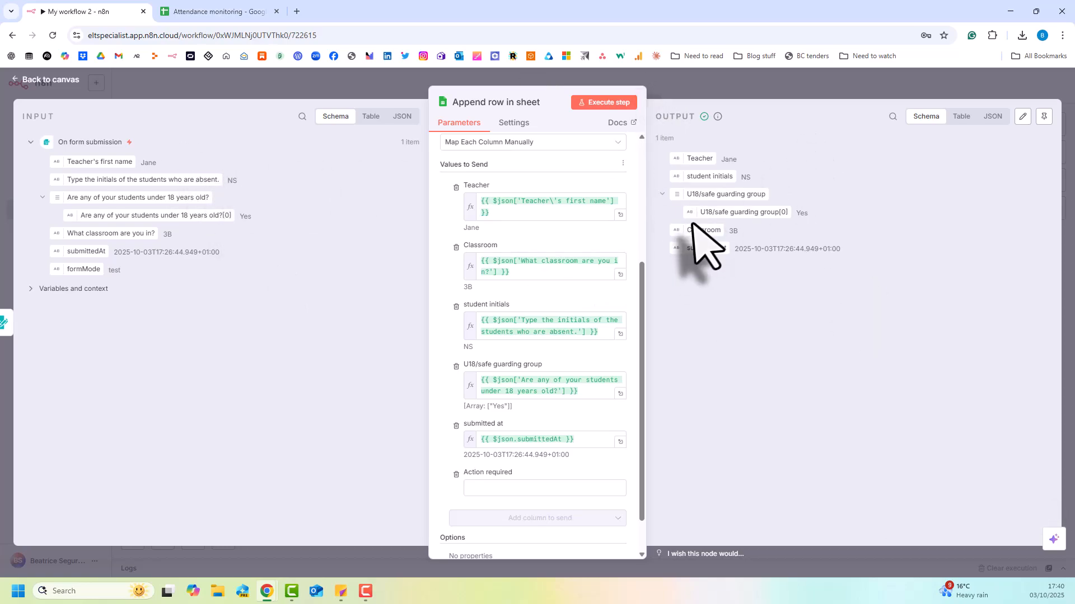
click(196, 14)
scroll(371, 439, down, 5)
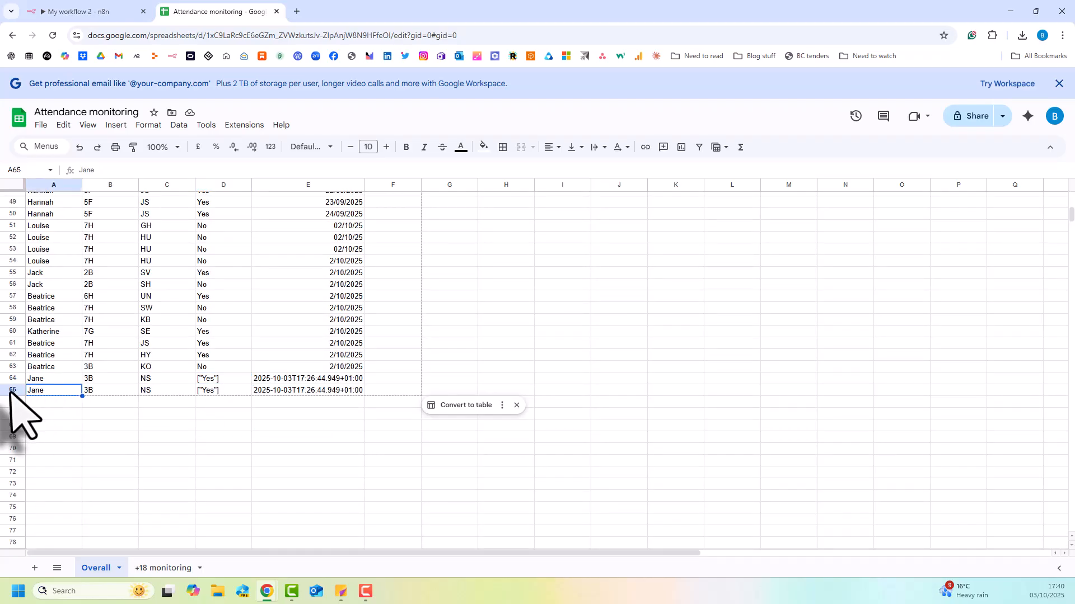
Compare the appended row 65 in the Overall sheet with the Append row output, focusing on the under-18 and submitted-at values.
click(12, 390)
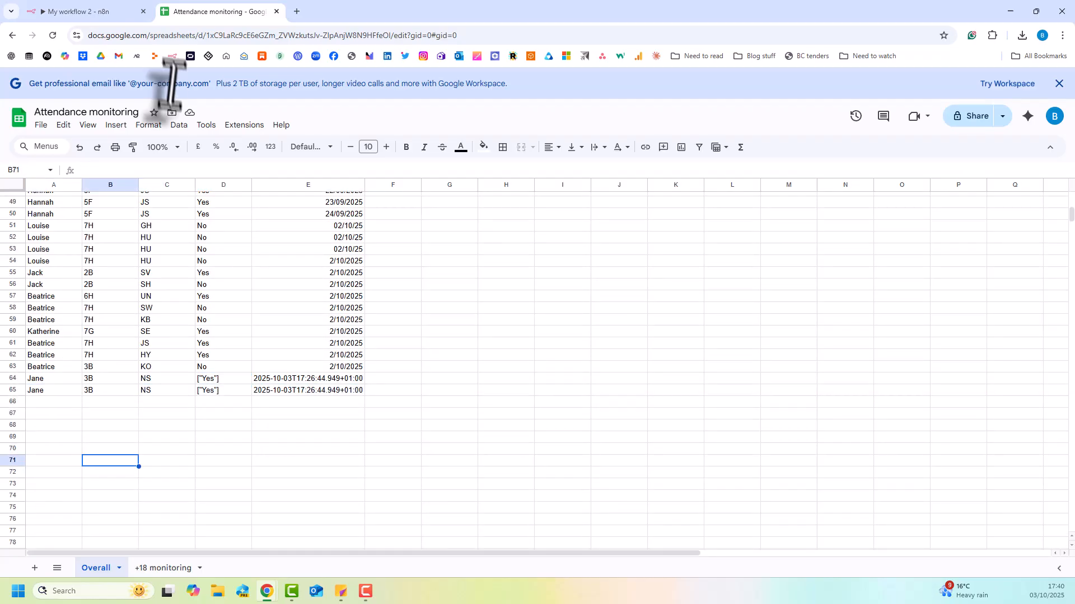
click(96, 12)
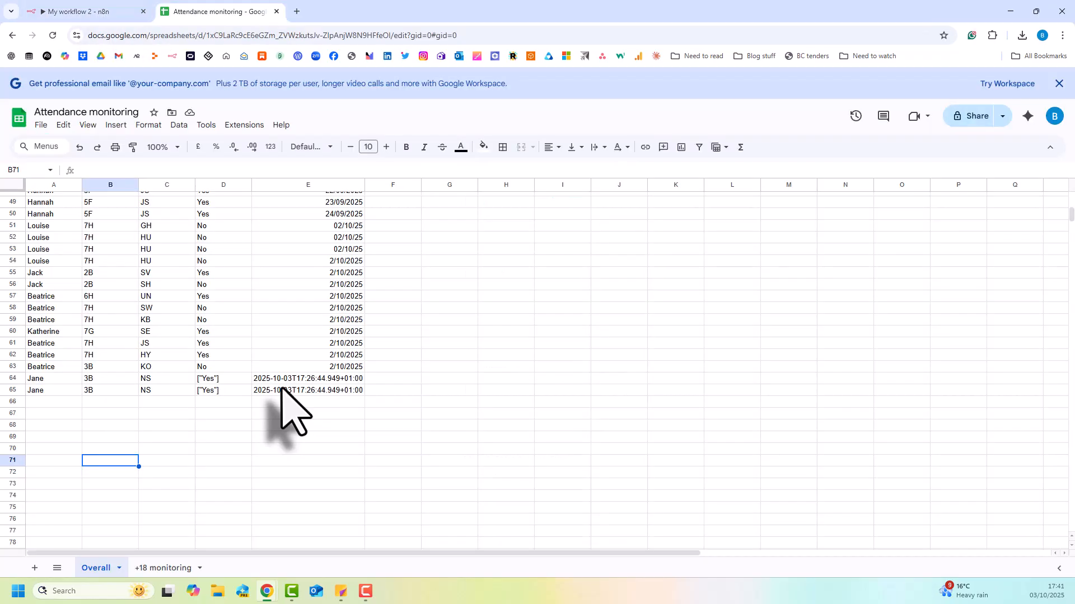
click(281, 390)
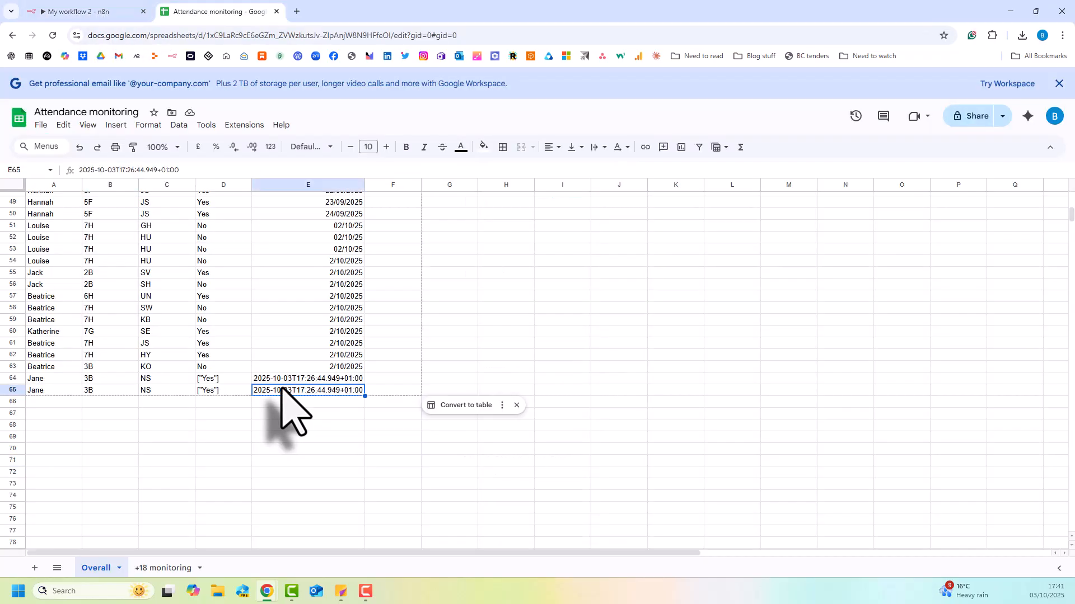
click(233, 391)
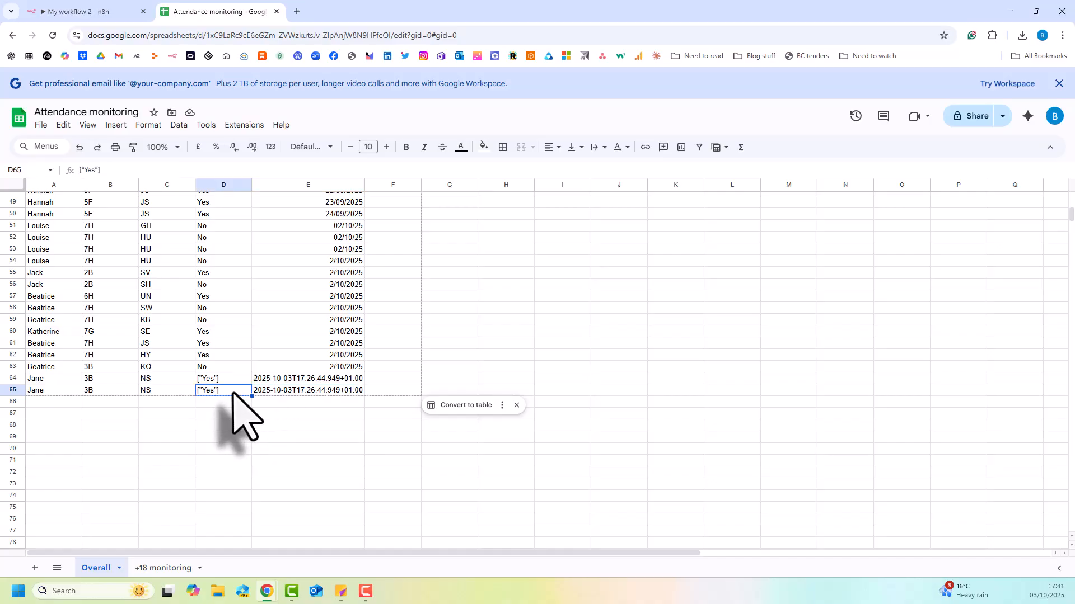
click(275, 391)
click(235, 391)
click(305, 460)
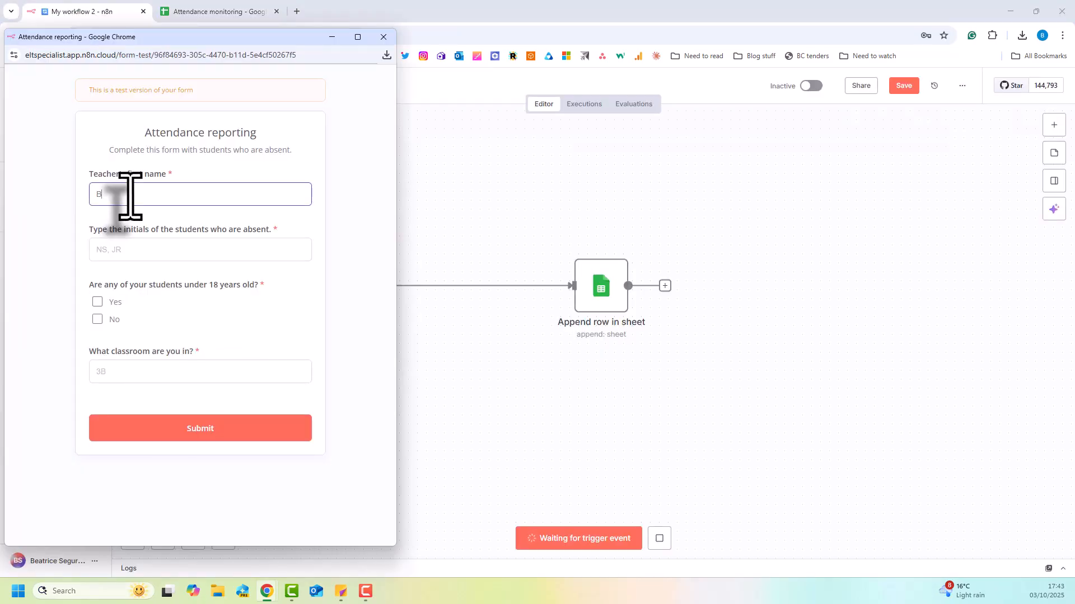
Unpin the On form submission node's test data and execute the workflow to open a fresh test form.
key(Tab)
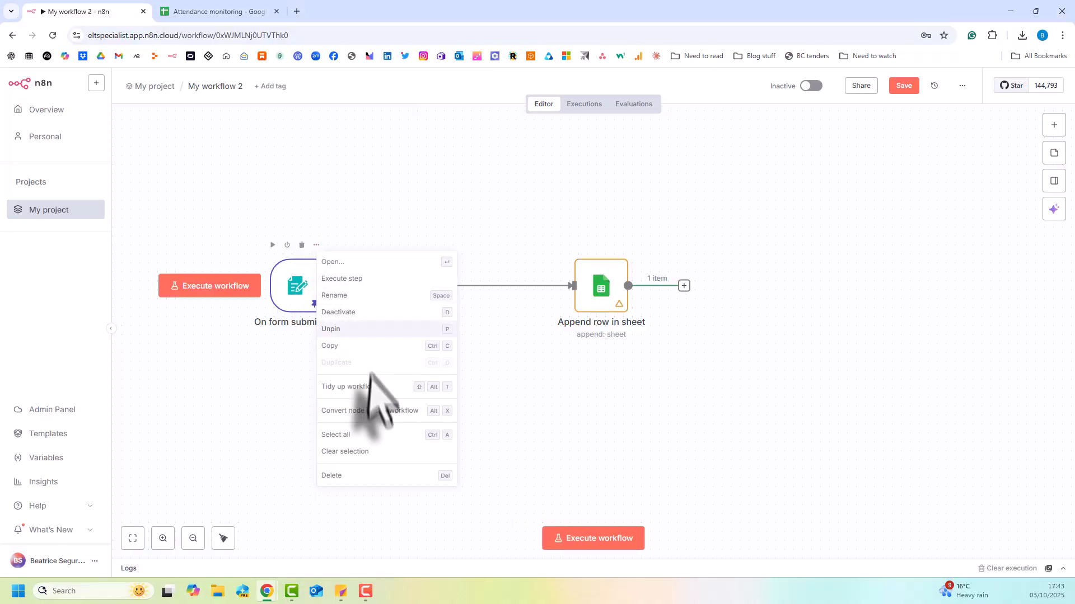
click(259, 270)
click(241, 288)
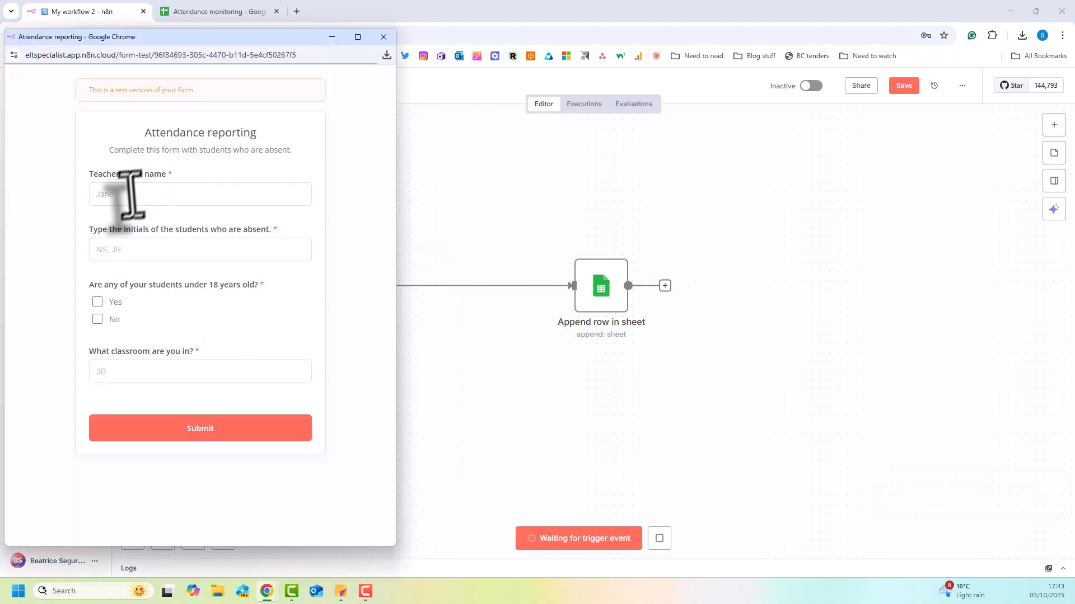
Fill in the test form with the teacher's first name, absent students NS, JR, under-18 answer No and classroom 5J.
click(130, 196)
text(Bea)
key(Tab)
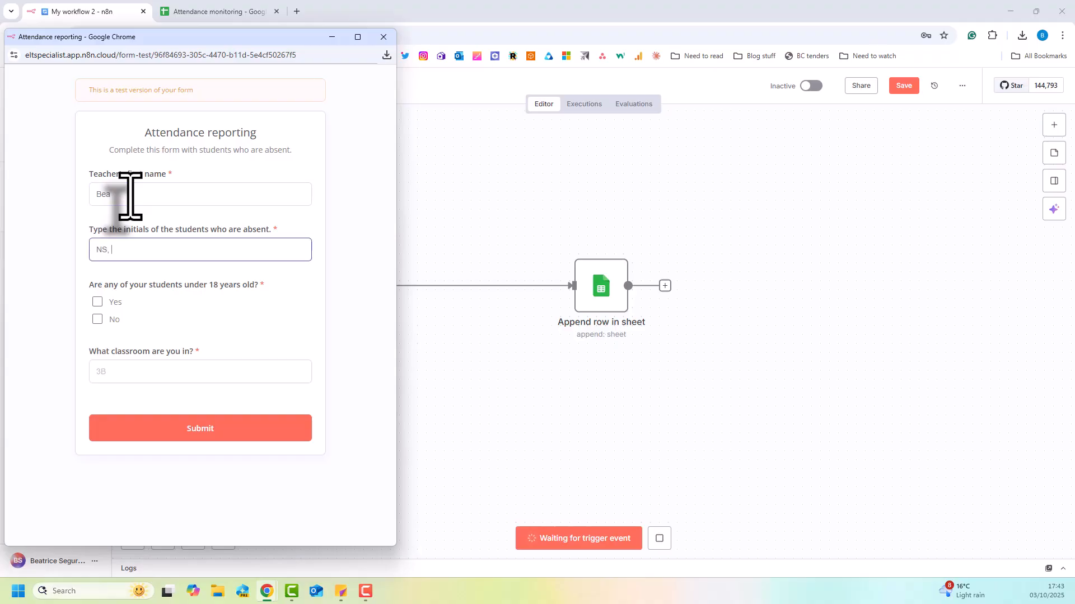
click(97, 319)
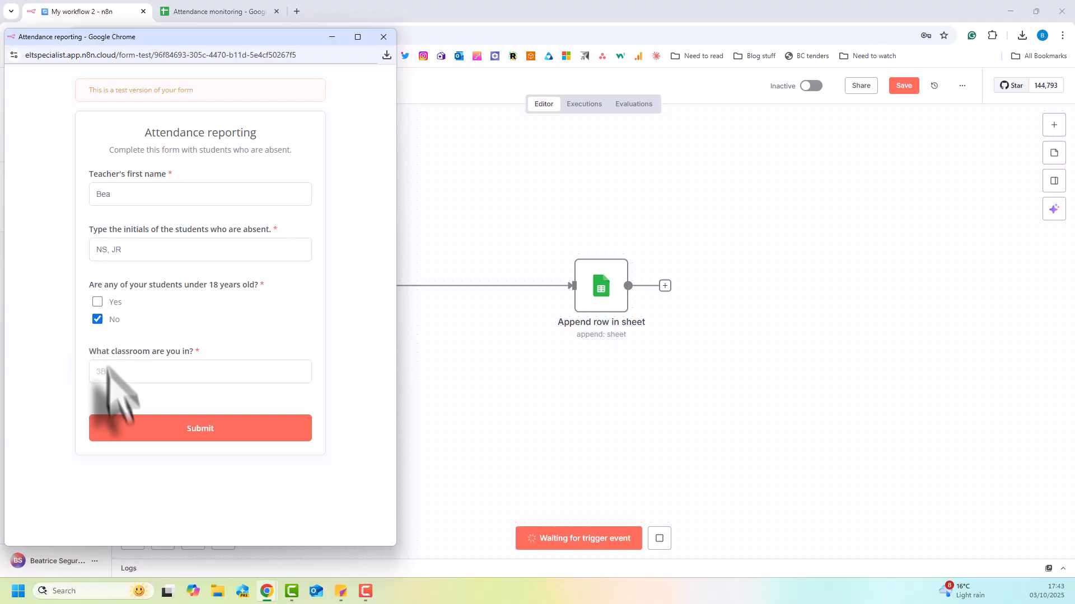
click(110, 379)
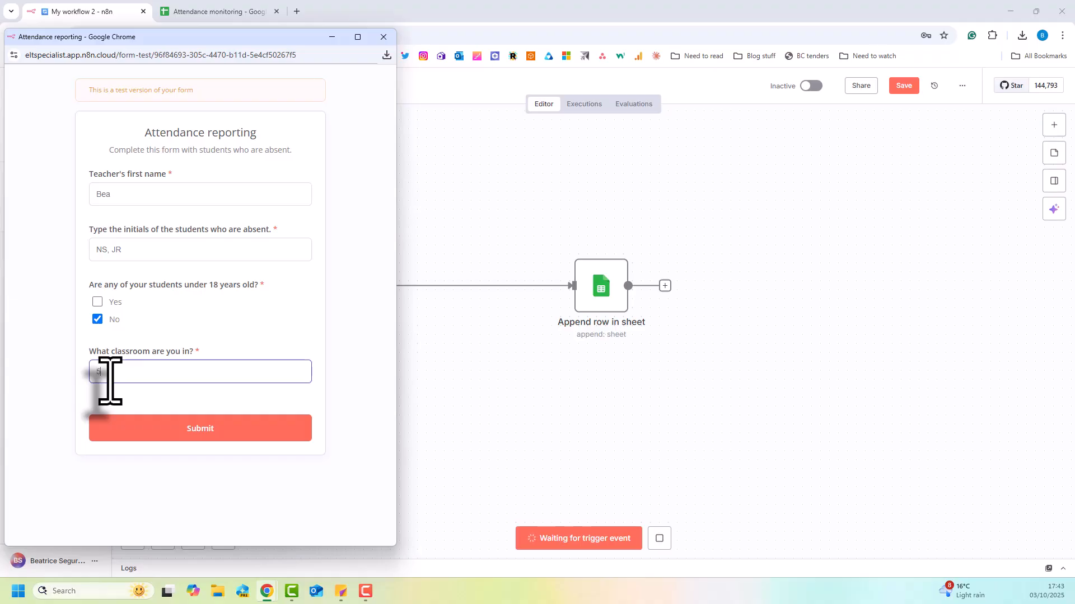
Submit the attendance form and check the new entry at the end of the Overall sheet.
click(210, 439)
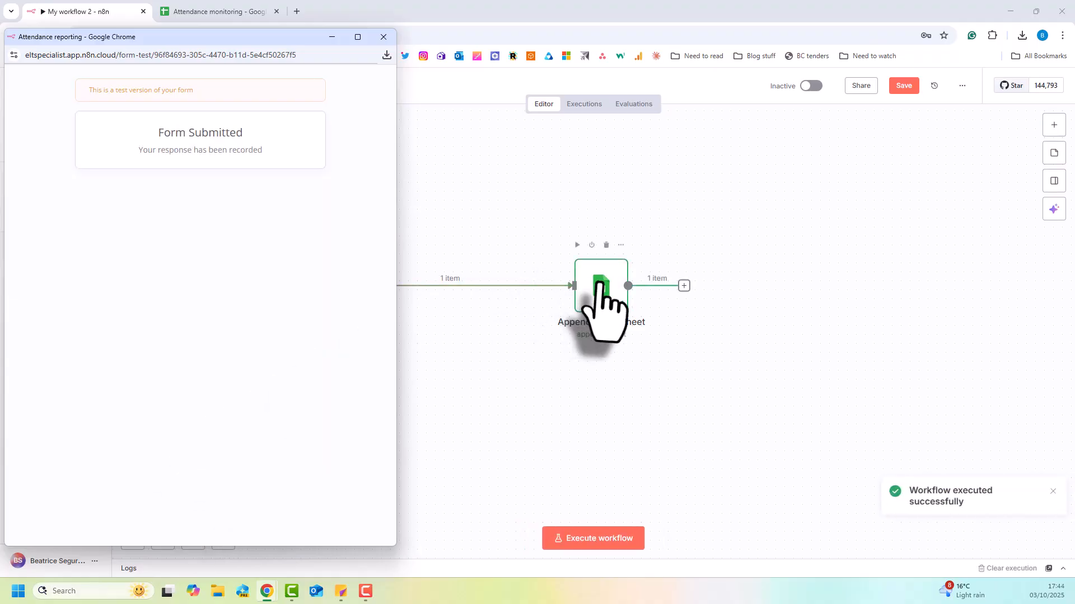
click(211, 13)
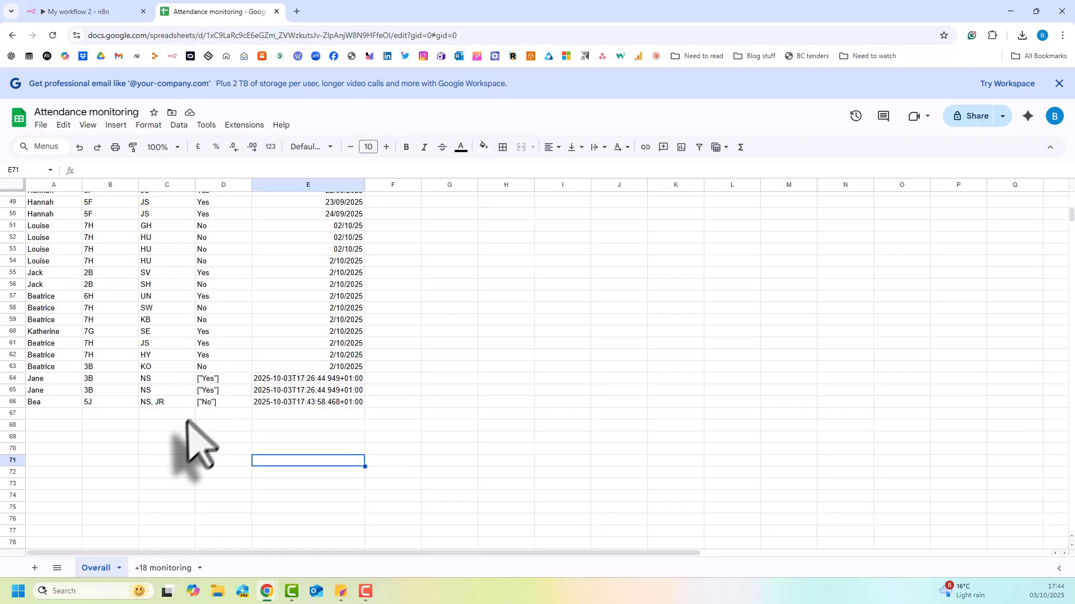
click(150, 403)
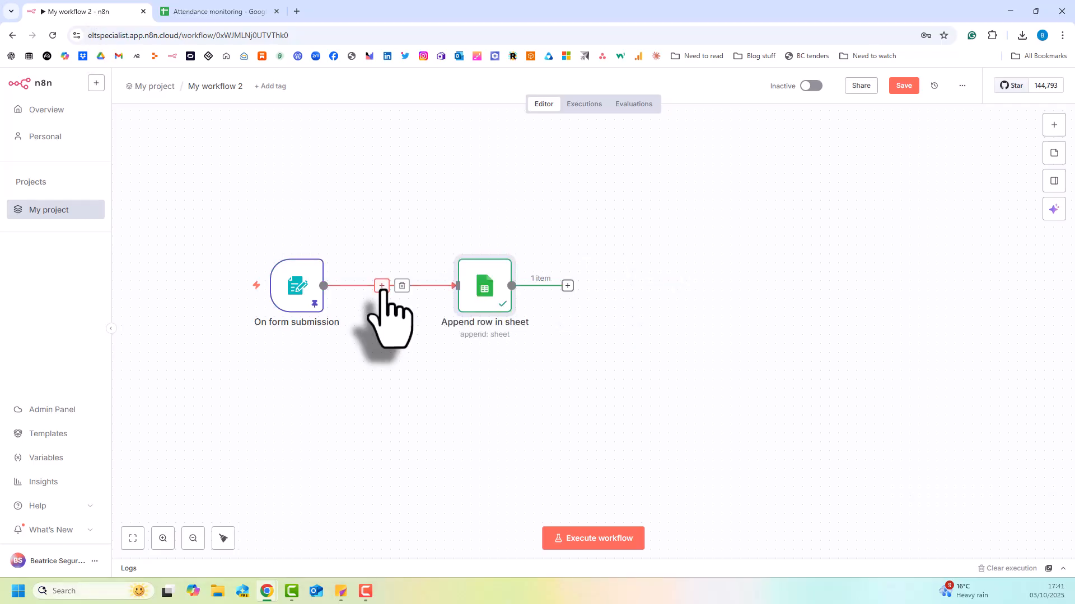
Insert an AI Transform node between On form submission and Append row in sheet.
click(382, 286)
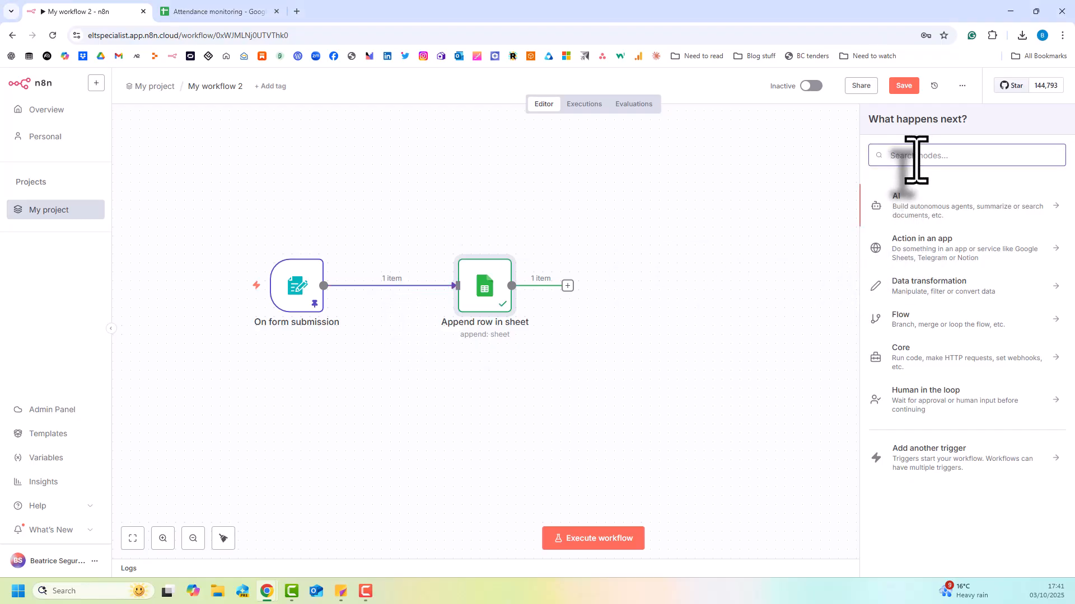
text(ai tra)
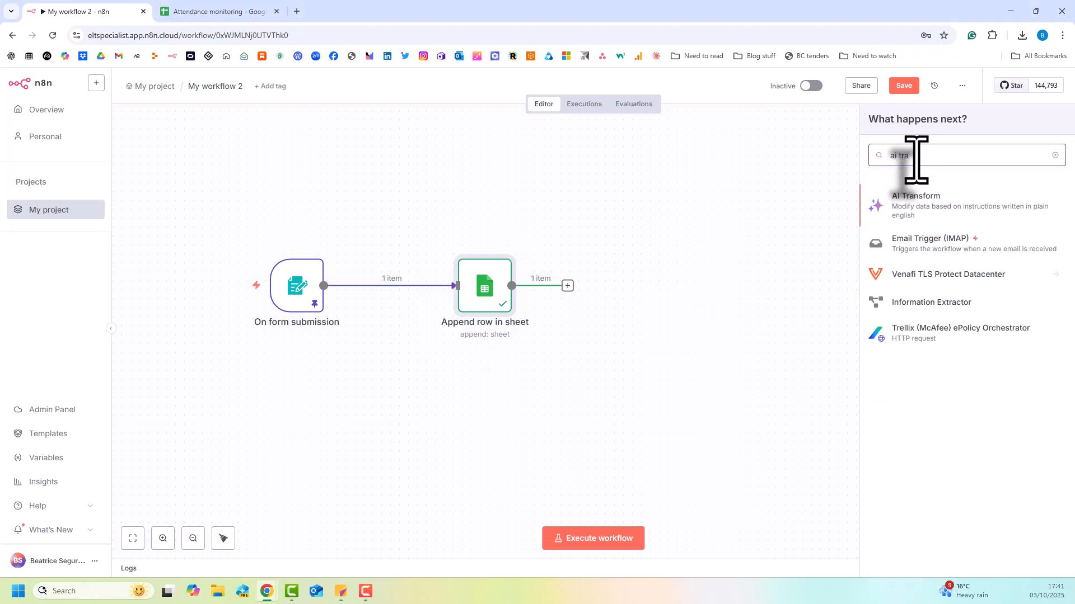
click(914, 219)
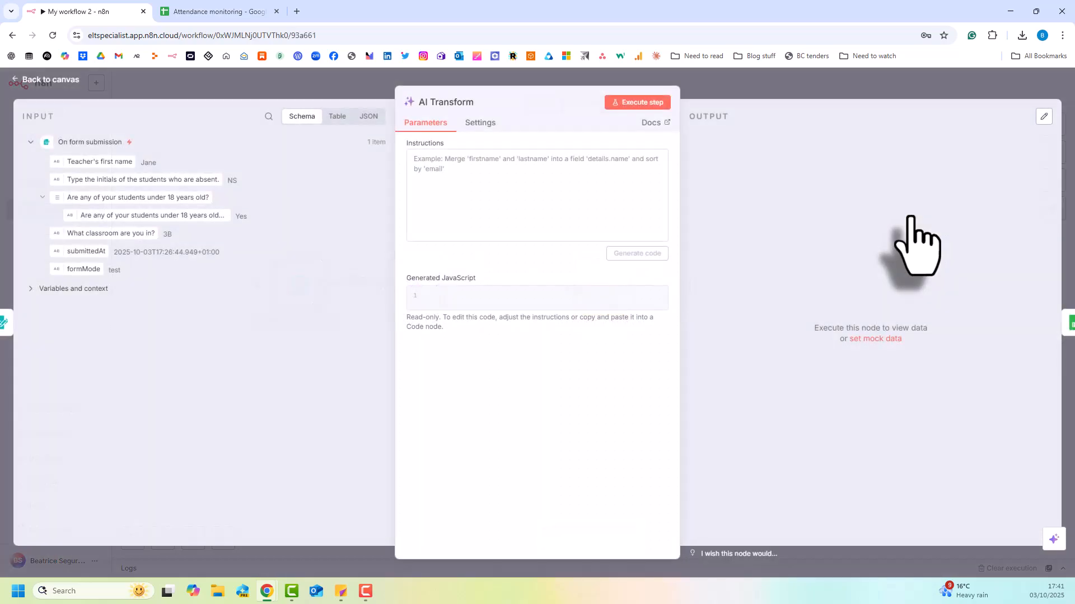
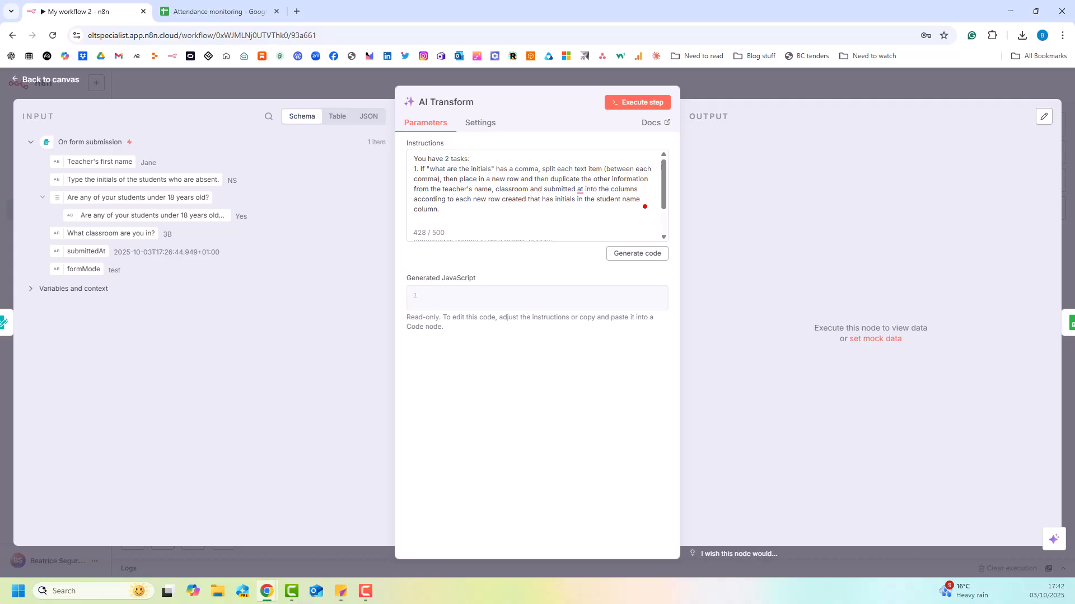
Generate the AI Transform code from the instructions for splitting initials and formatting the submission date, and execute the node.
scroll(459, 196, down, 1)
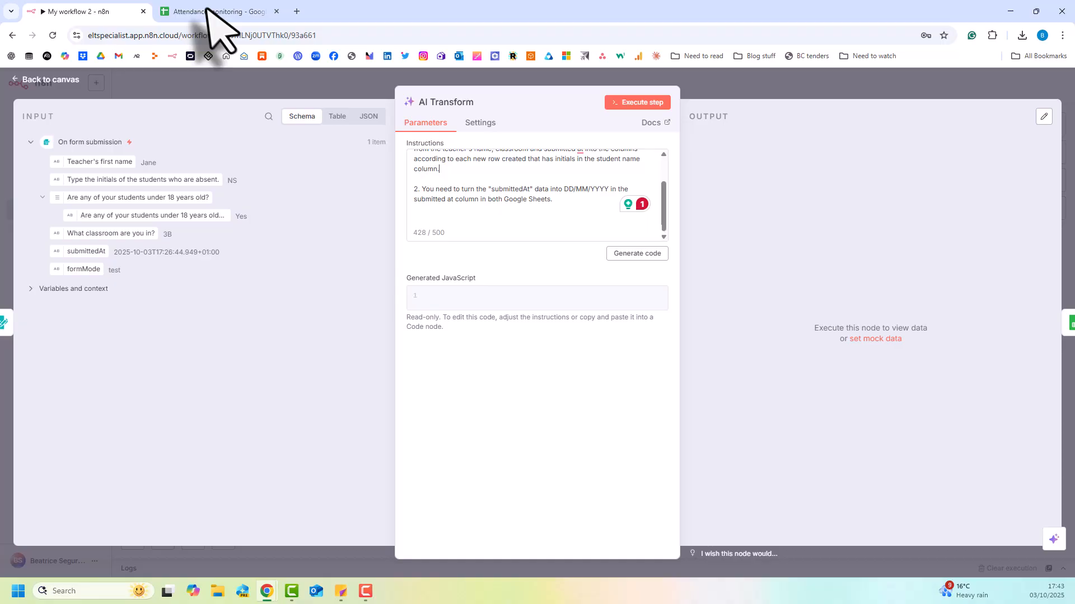
click(617, 254)
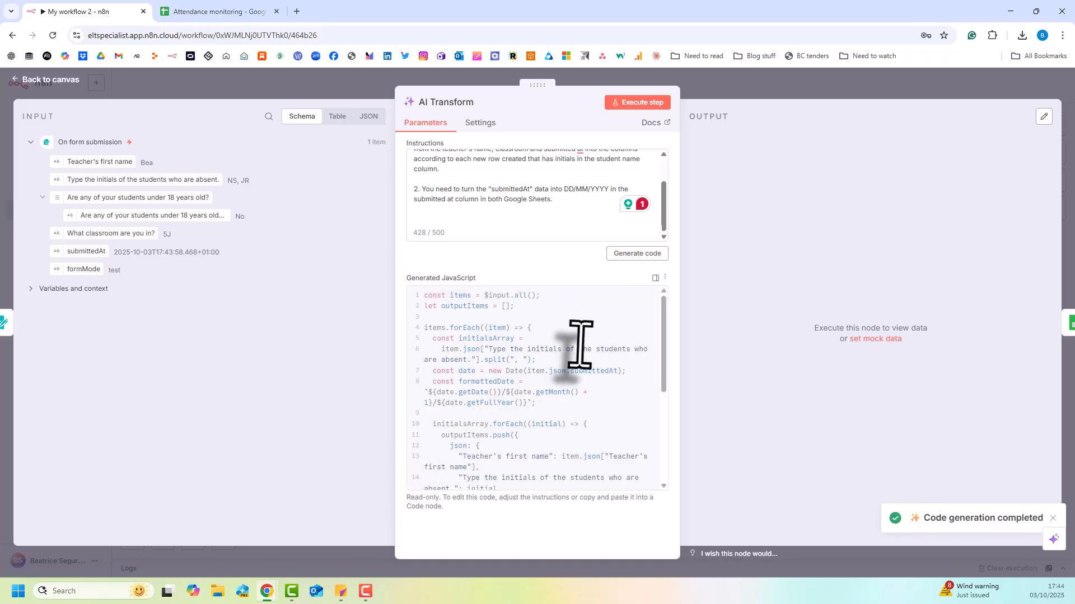
scroll(576, 343, down, 5)
scroll(575, 343, up, 5)
click(651, 106)
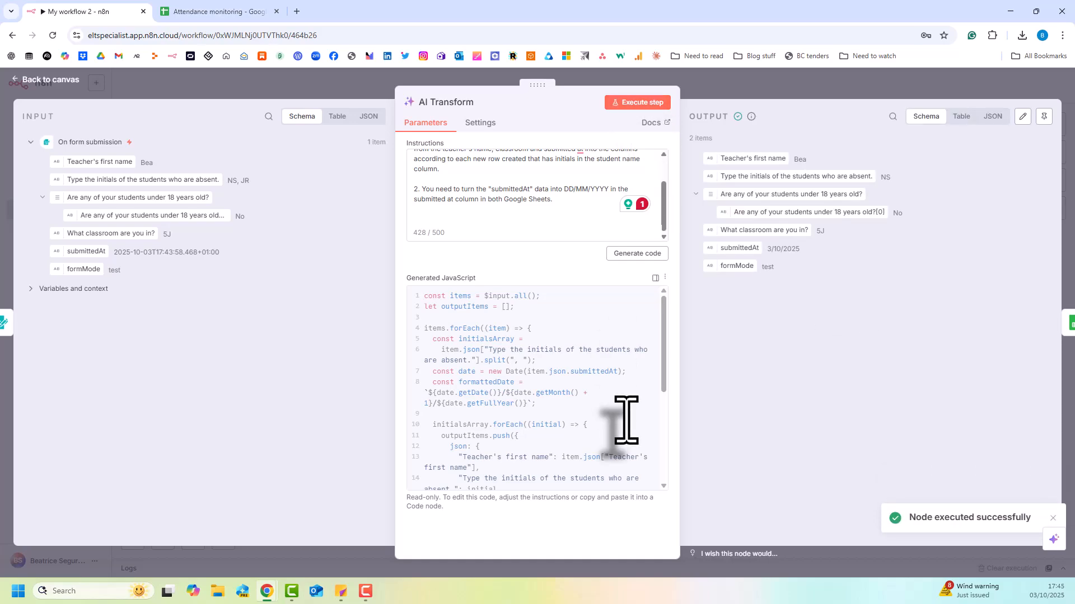
Move the AI Transform node midway between its neighbouring nodes and execute the workflow to open a fresh test form.
click(716, 87)
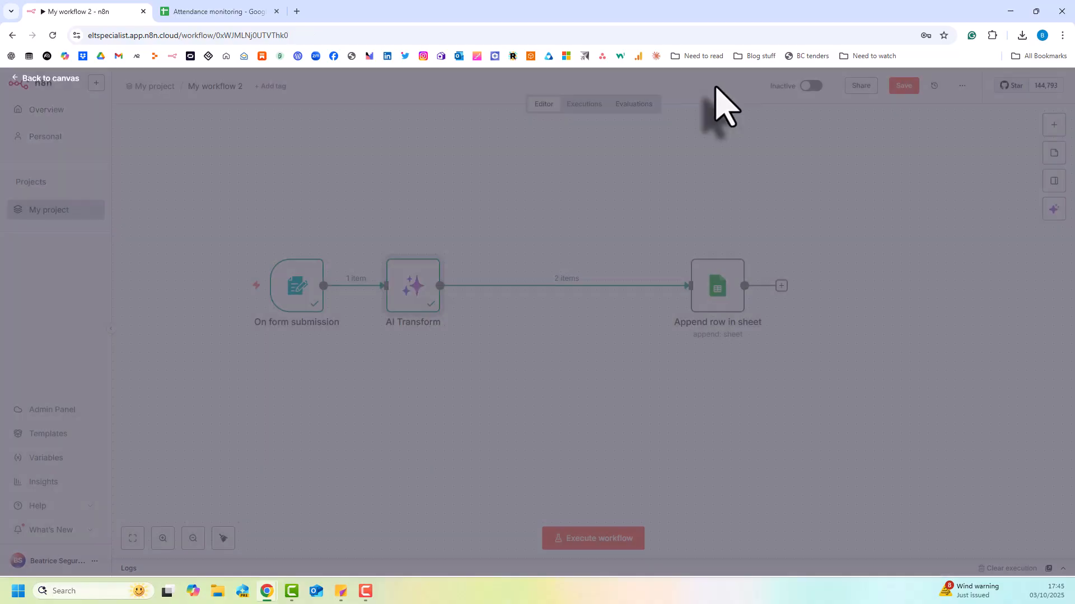
drag(409, 280, 502, 275)
click(249, 293)
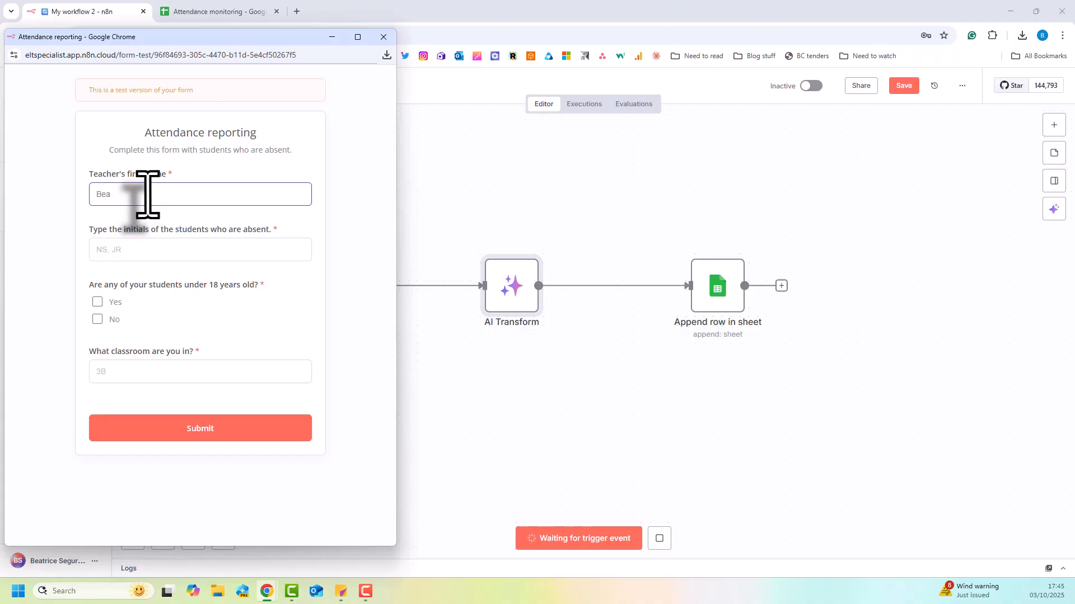
Submit the test form with the teacher's first name, absent students NS, JR, under-18 answer No and classroom 5J, and close it.
key(Tab)
text(NS, JR)
key(Tab)
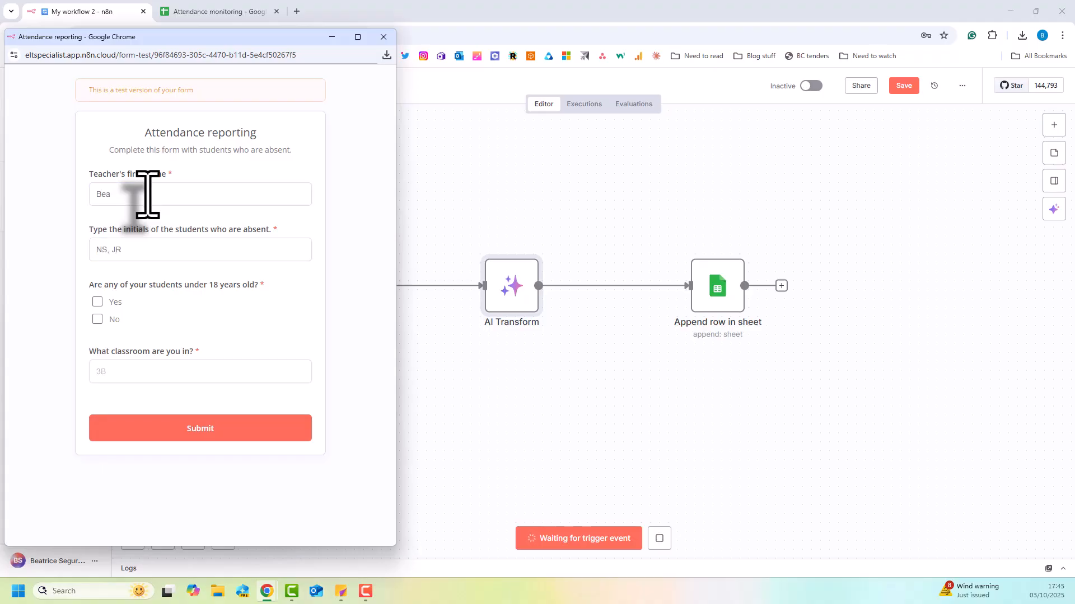
click(98, 320)
click(103, 376)
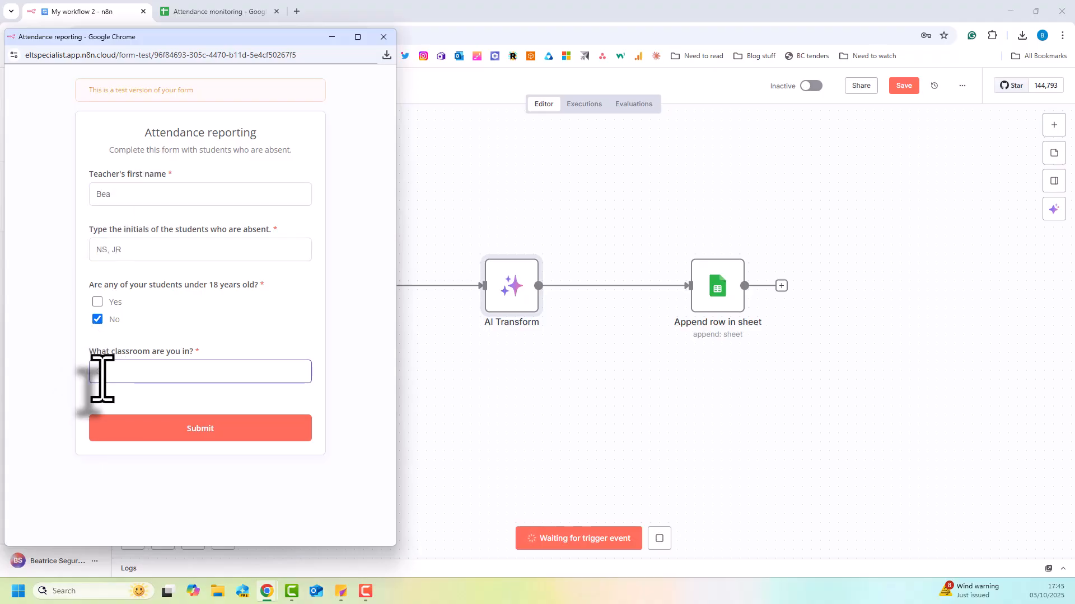
text(5J)
click(143, 429)
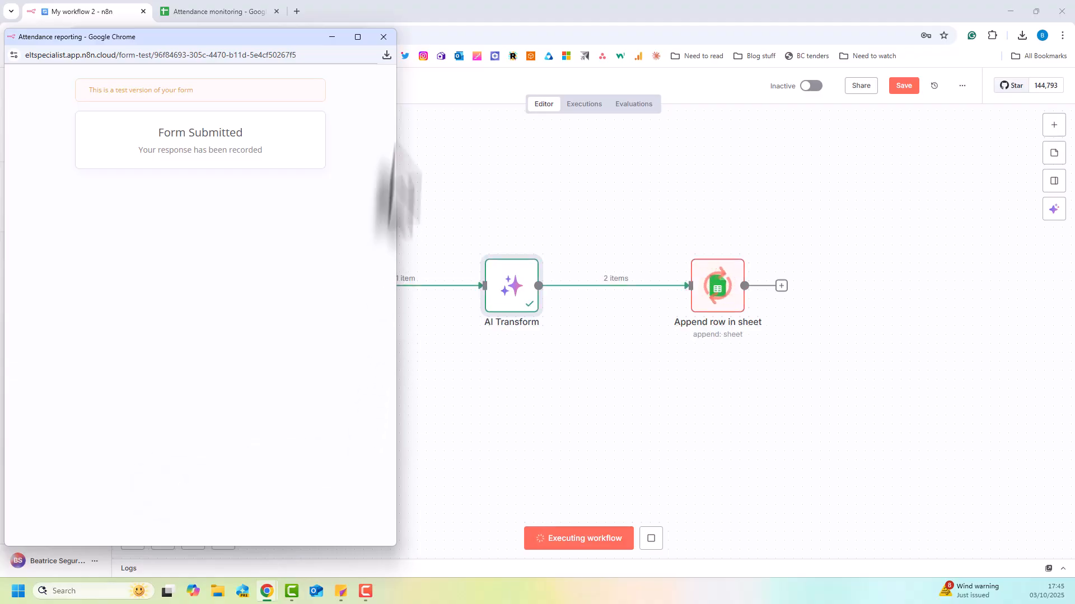
click(384, 37)
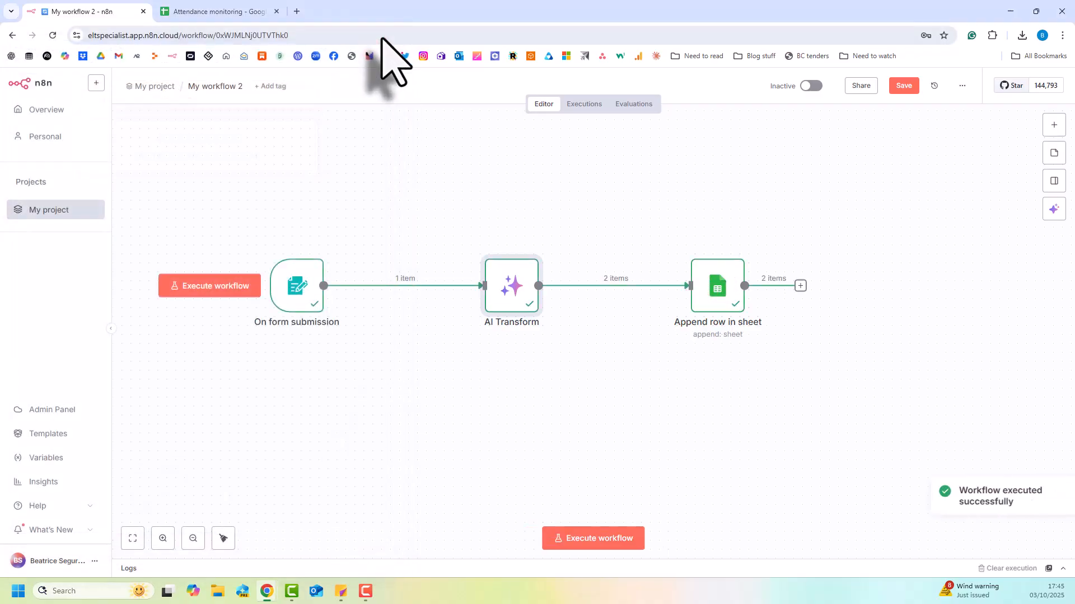
Pin the output data of the On form submission node and return to the canvas.
double_click(297, 285)
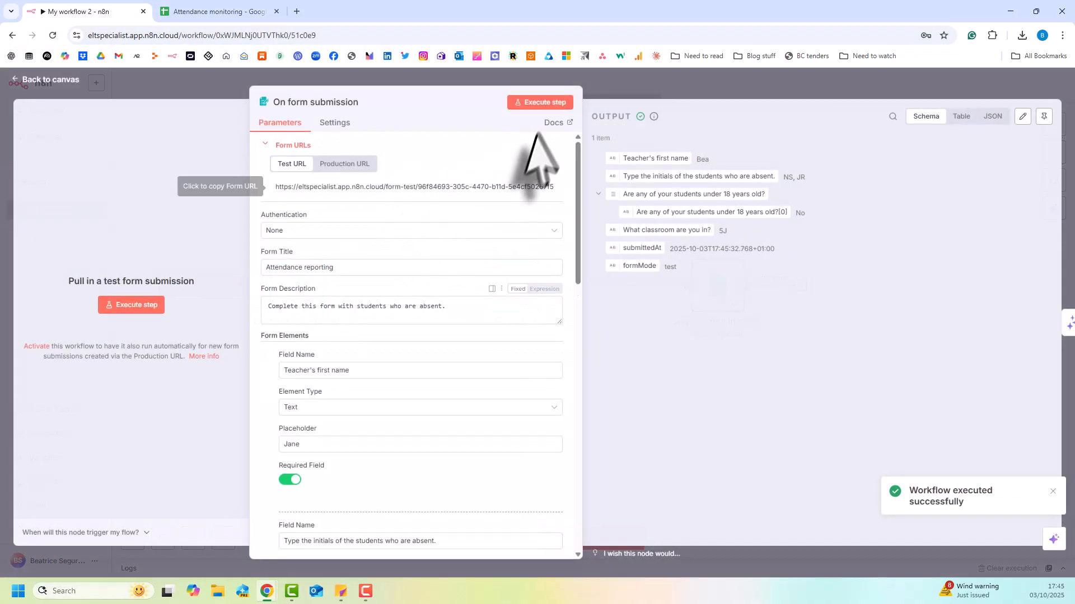
click(1037, 113)
click(533, 79)
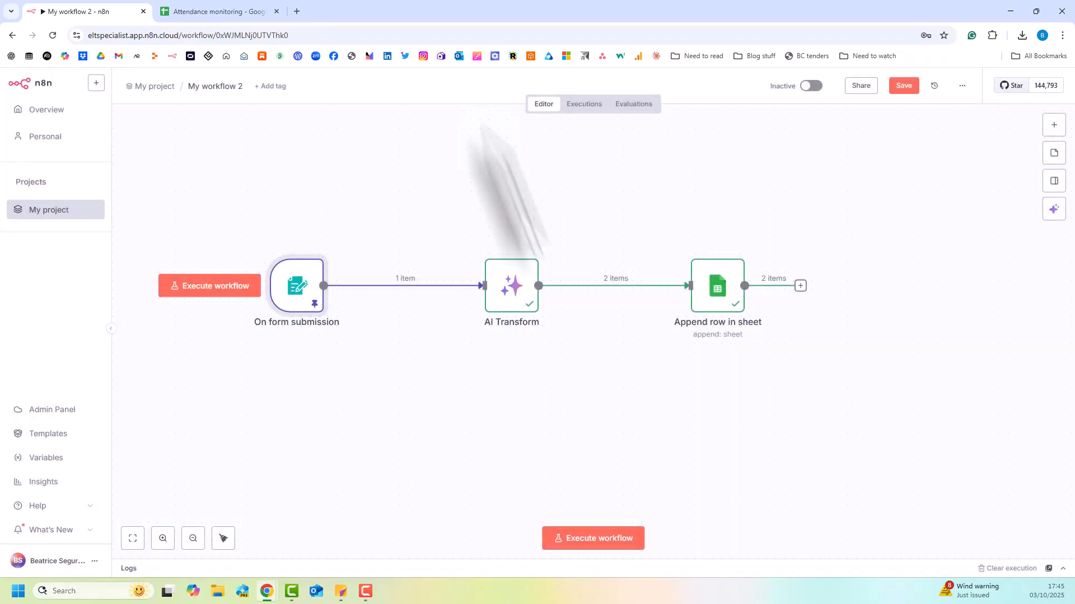
Examine the newest rows of the Overall sheet for split initials, date format and under-18 answers.
click(206, 13)
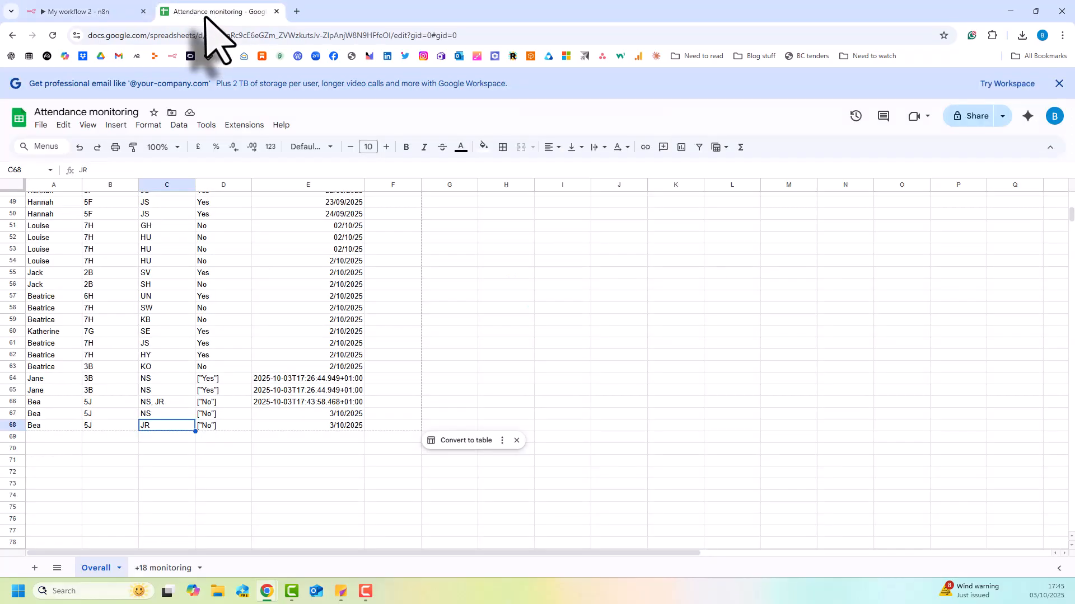
click(53, 415)
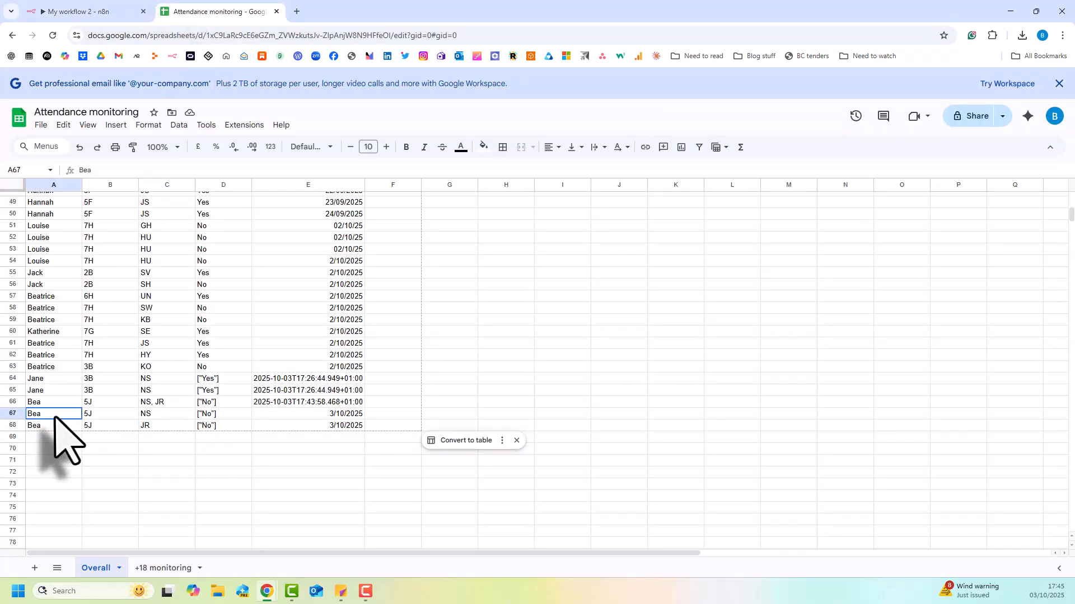
drag(53, 415, 169, 426)
drag(318, 414, 316, 427)
click(308, 463)
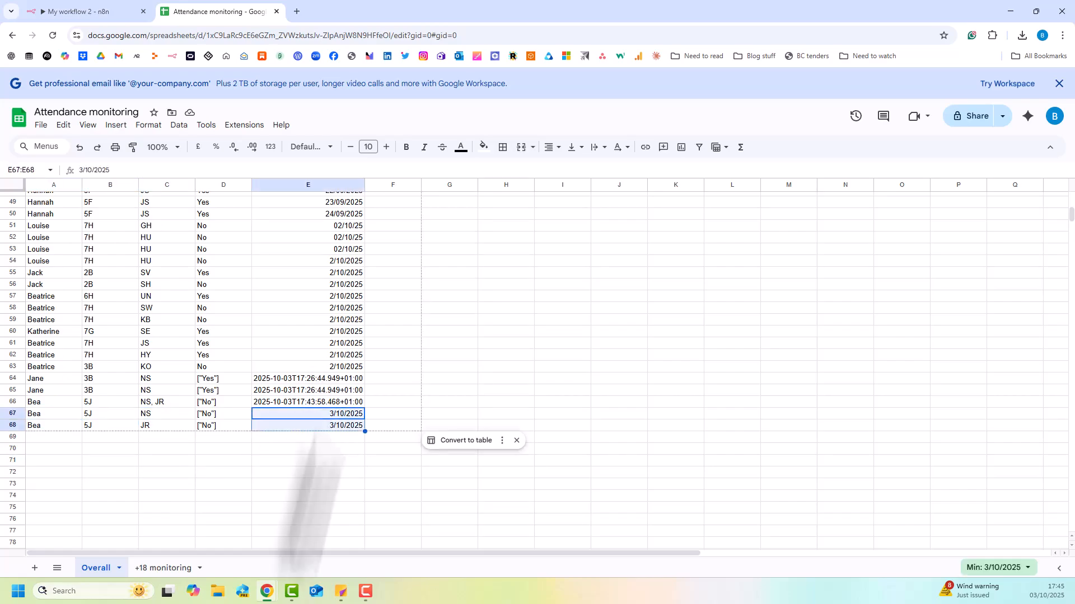
click(295, 475)
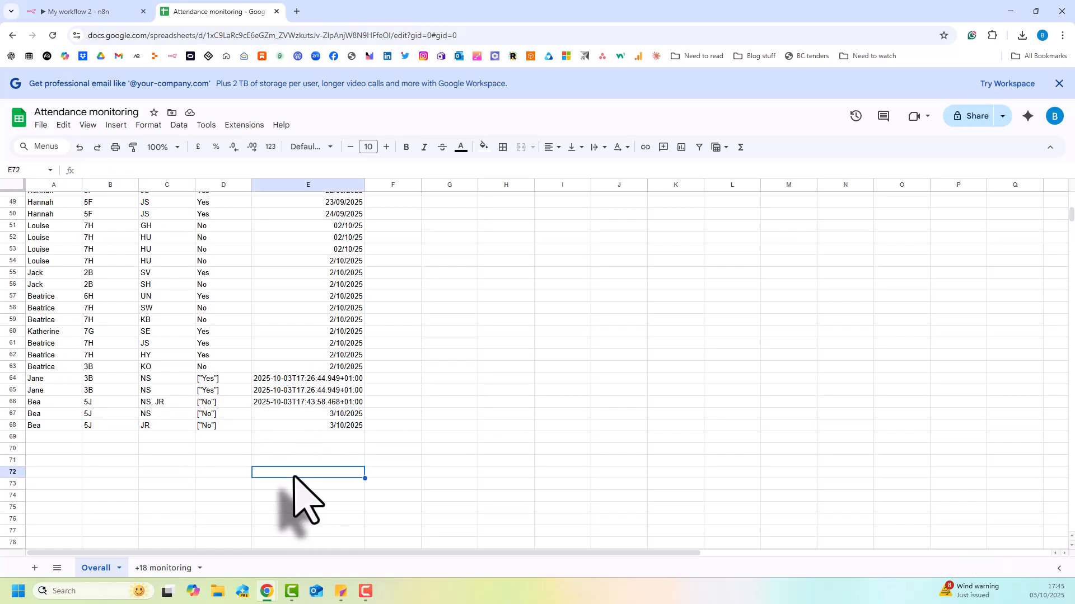
click(221, 380)
shift+click(224, 428)
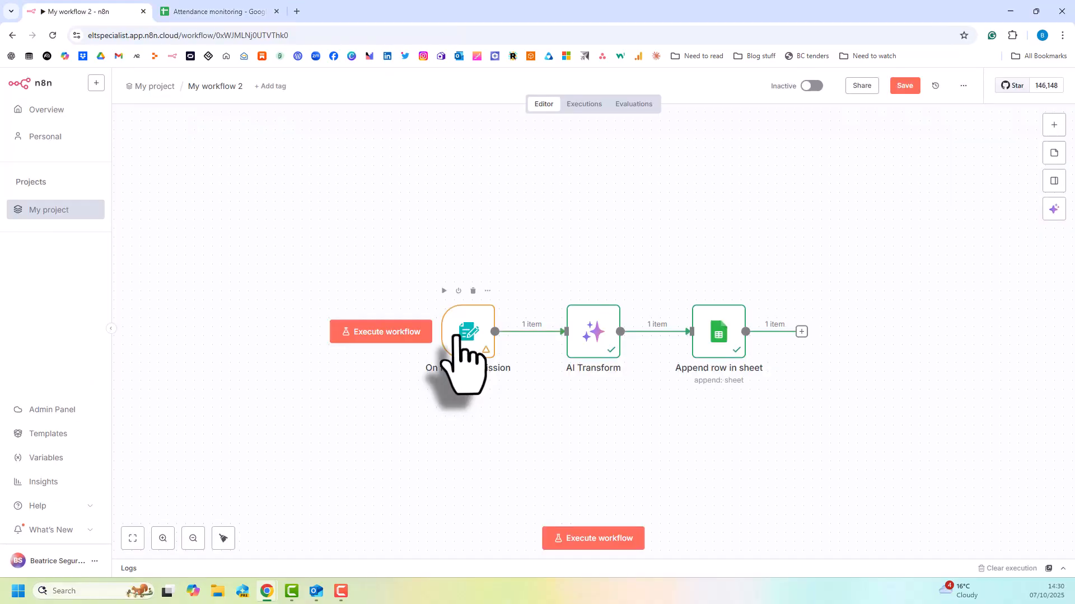
Turn off Multiple Choice for the under-18 dropdown question in the On form submission node.
double_click(456, 336)
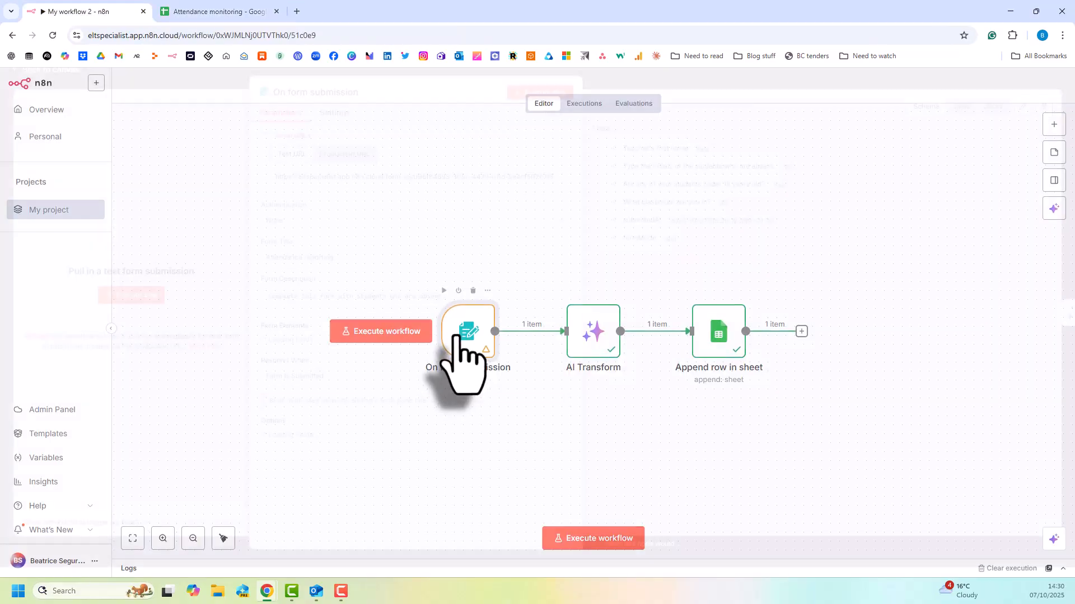
scroll(442, 403, down, 10)
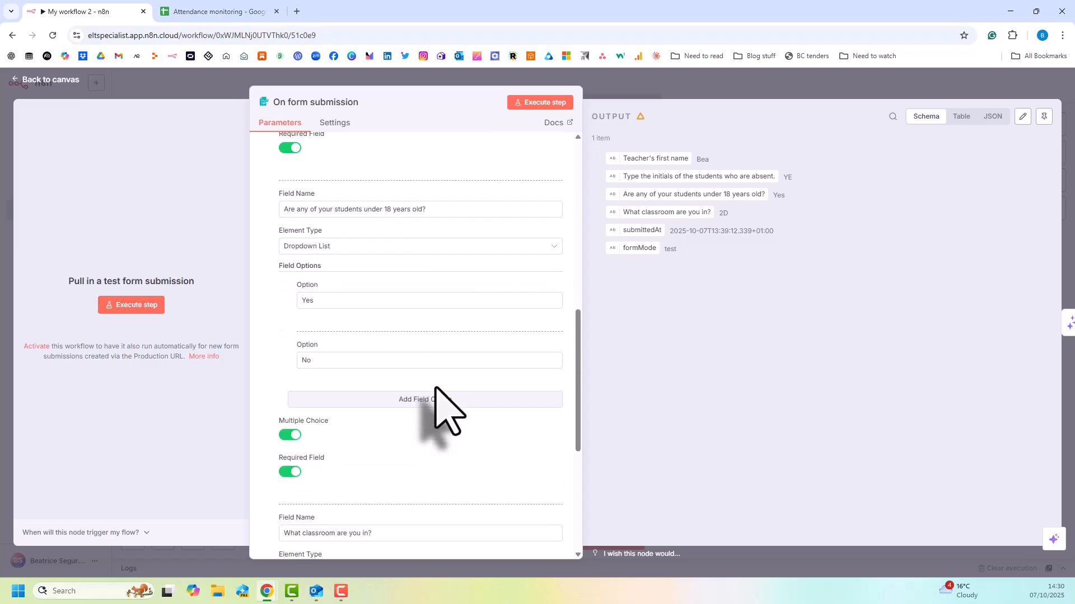
click(290, 435)
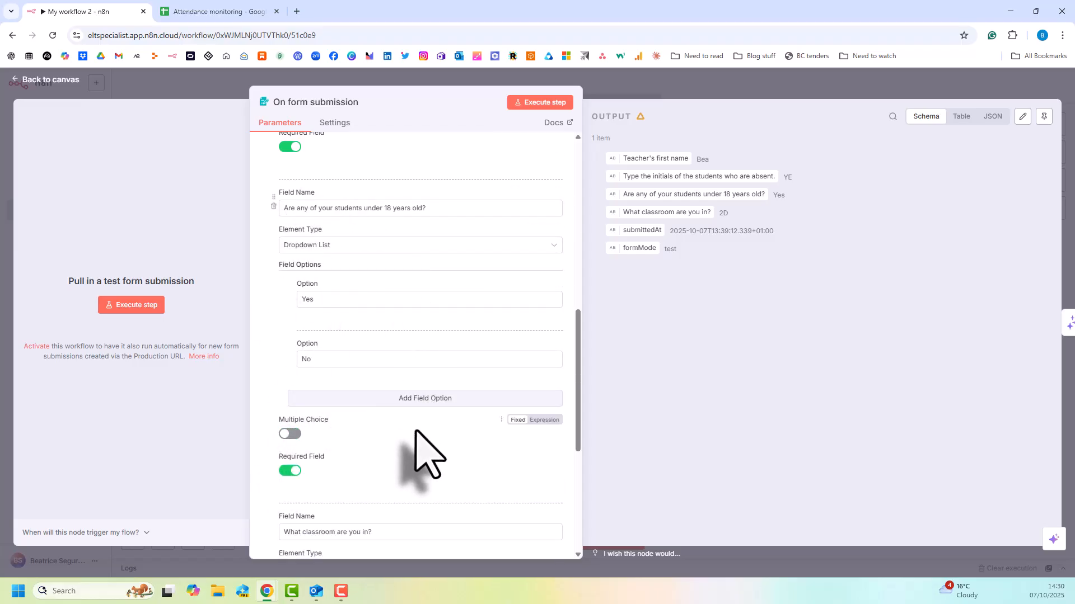
click(223, 77)
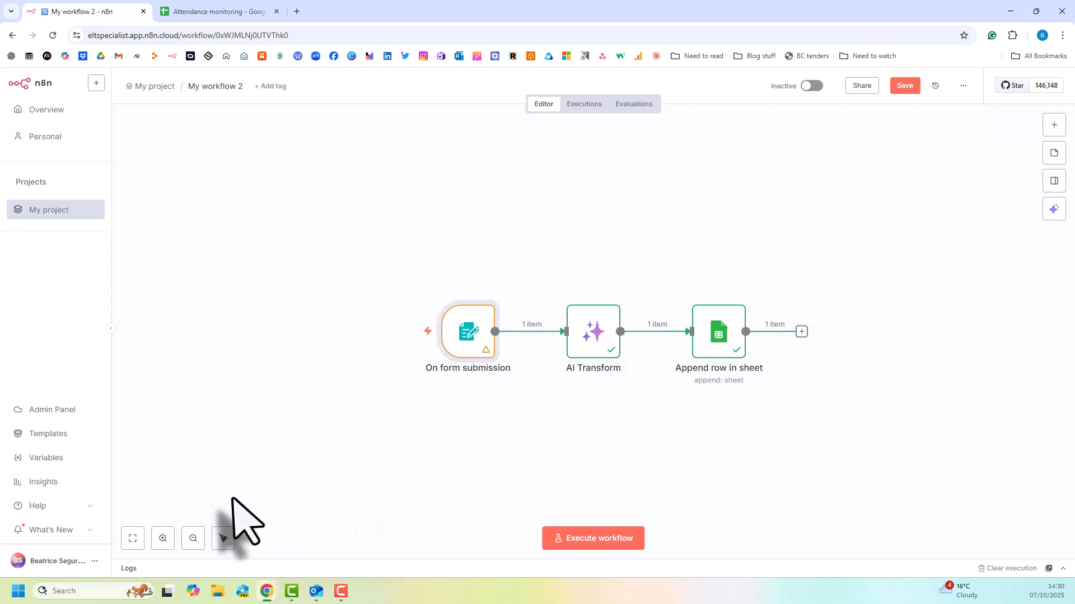
Execute the workflow and submit the test form with the teacher's first name, absent student HI, under-18 answer No and classroom 8J.
click(410, 331)
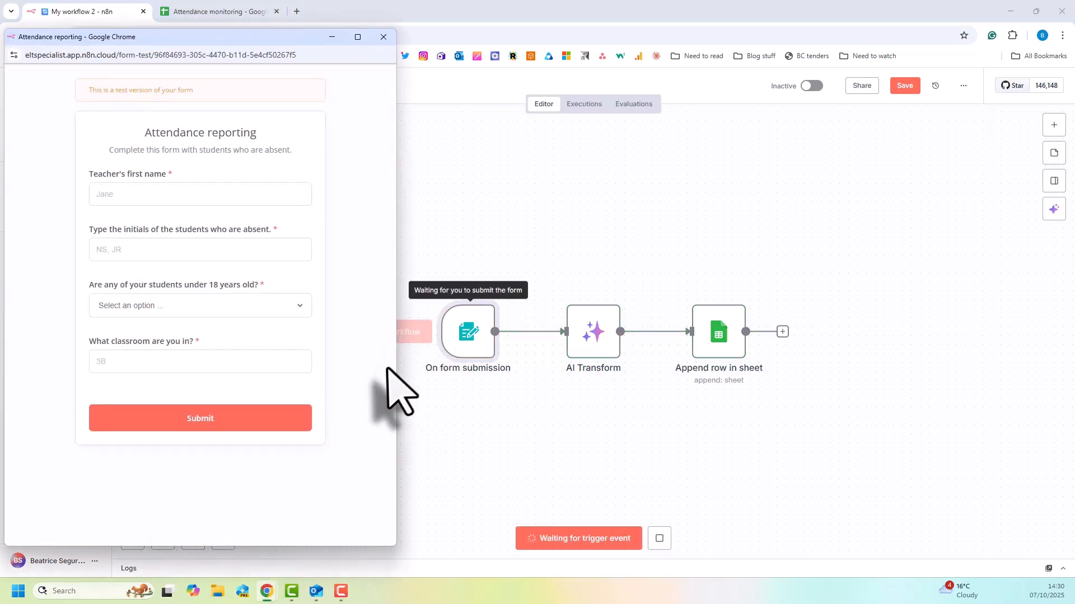
text(Bea)
key(Tab)
text(HI)
click(157, 305)
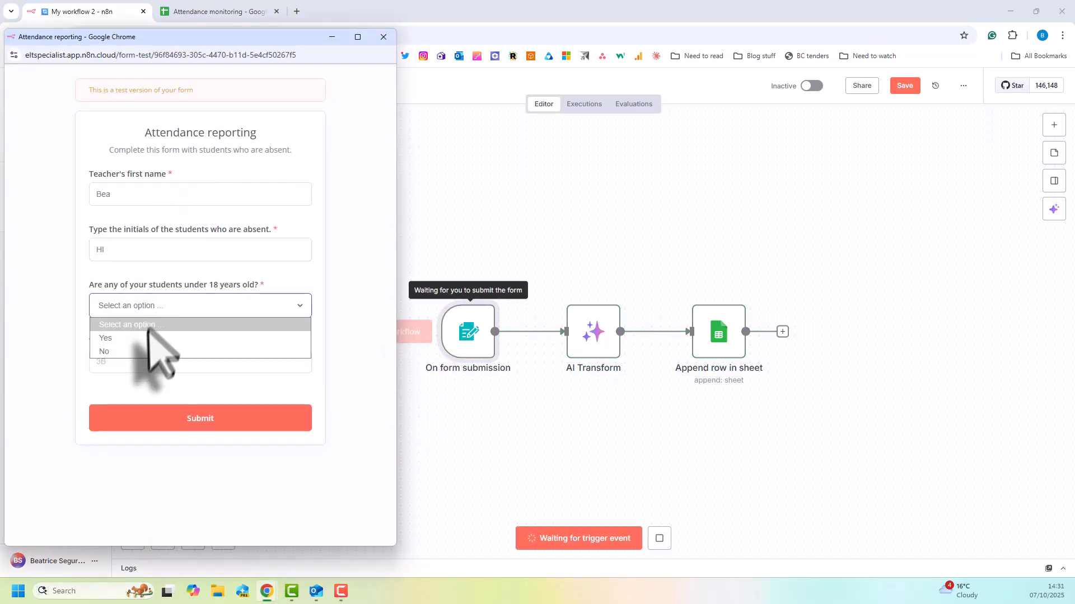
click(149, 351)
click(134, 370)
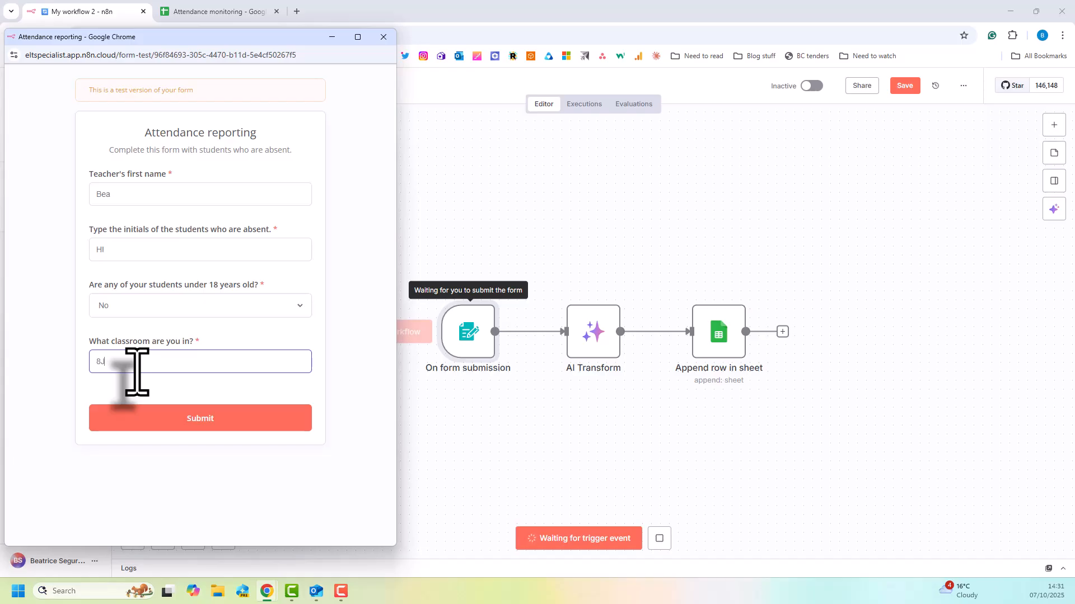
text(8J)
click(140, 420)
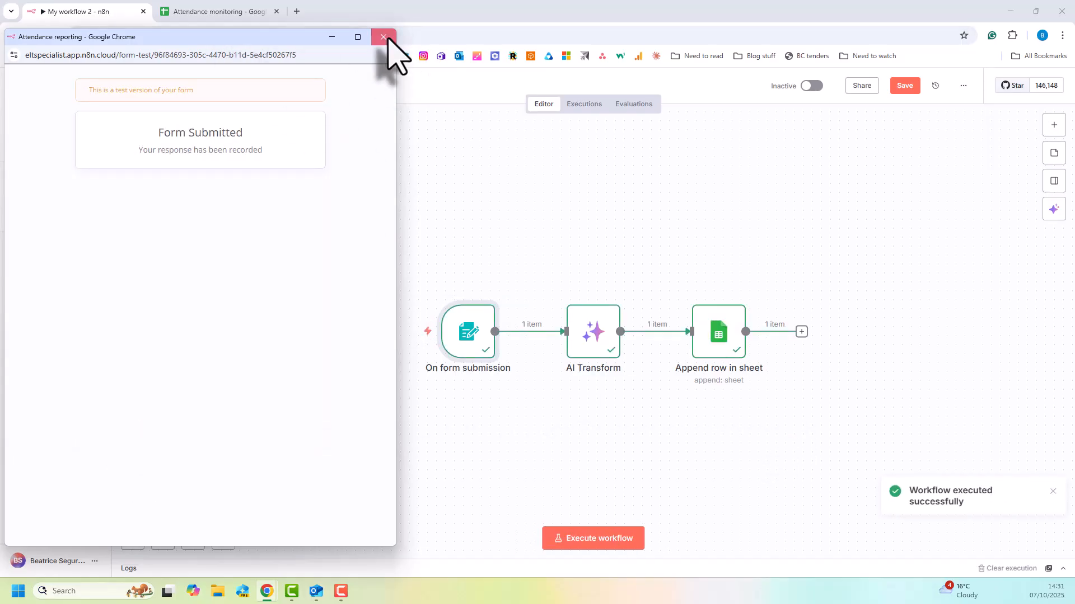
click(383, 37)
Check the under-18 answer of the newest entry in the Overall sheet and return to the workflow.
click(218, 11)
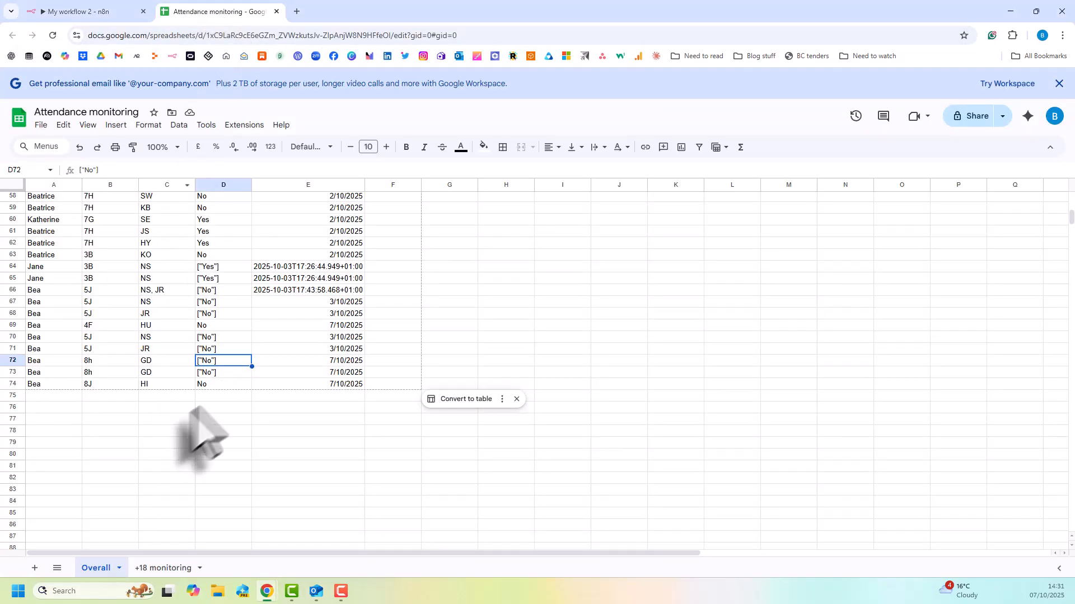
click(216, 385)
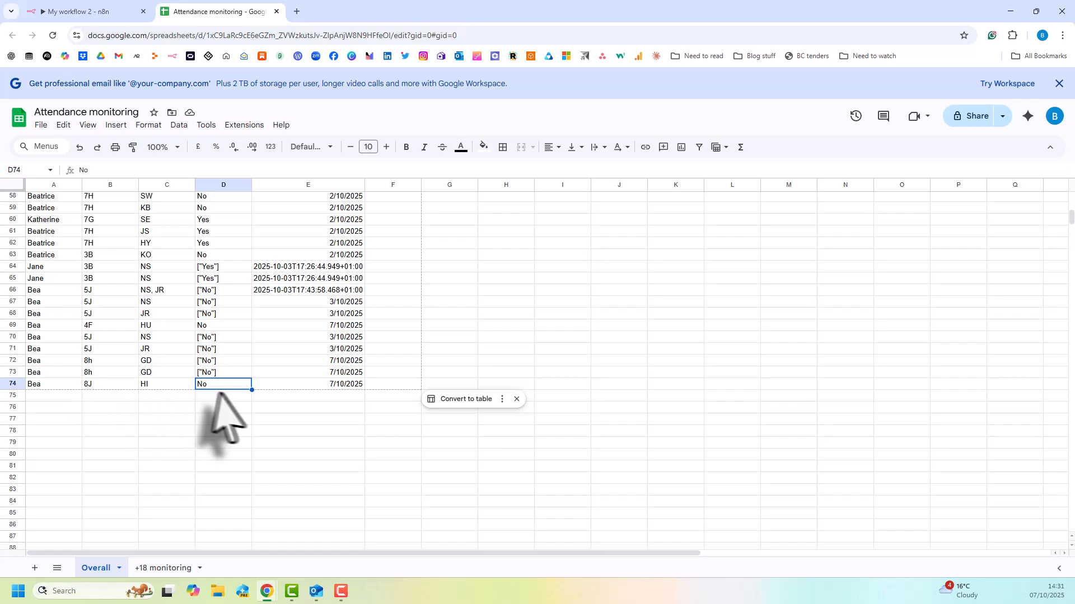
click(92, 11)
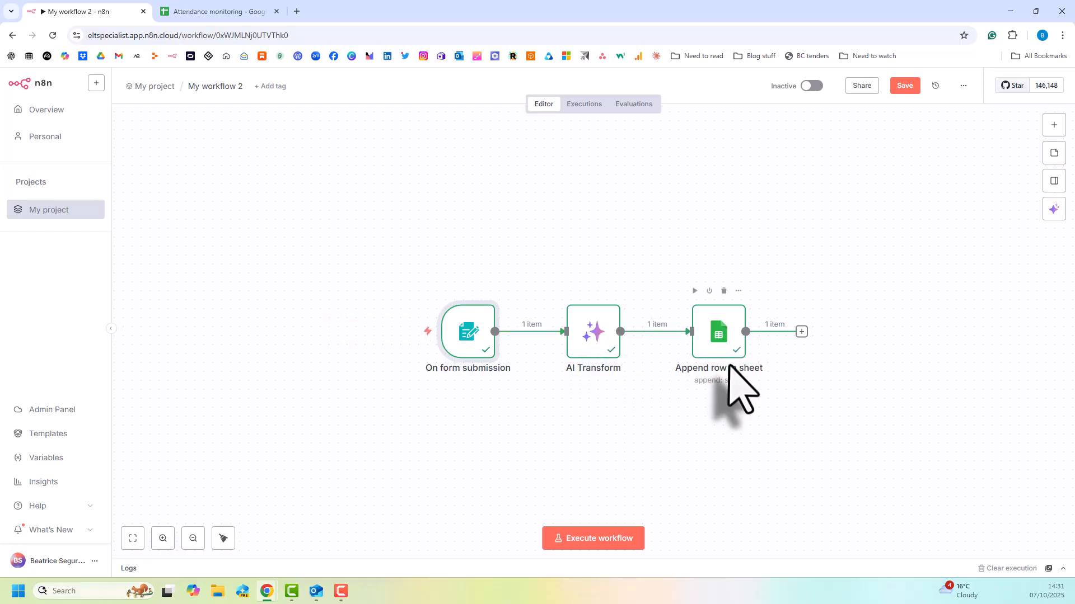
Add an If node after the Append row in sheet node.
click(802, 332)
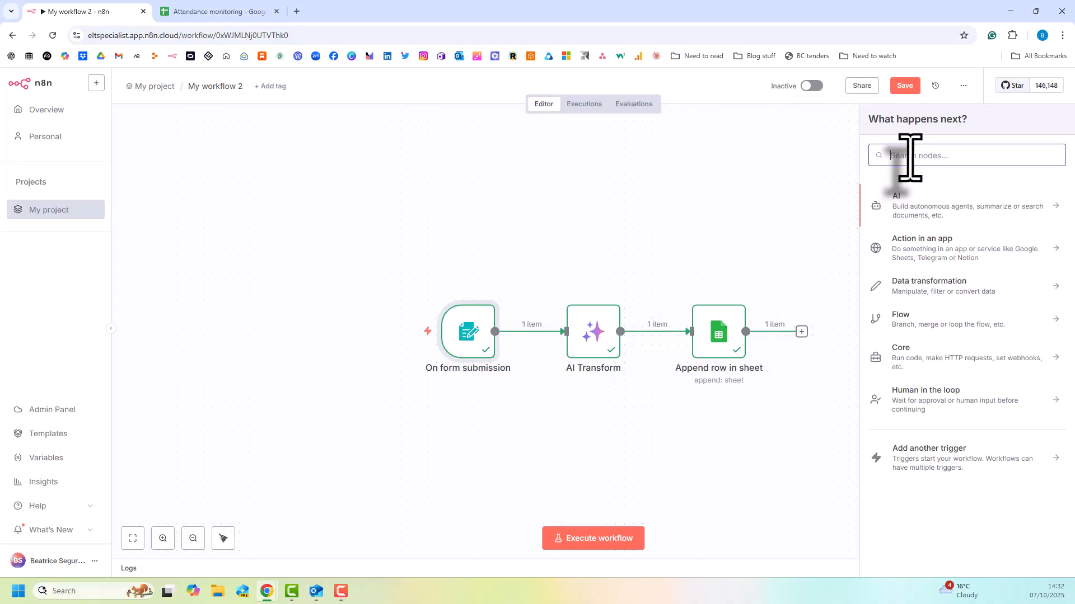
text(IF)
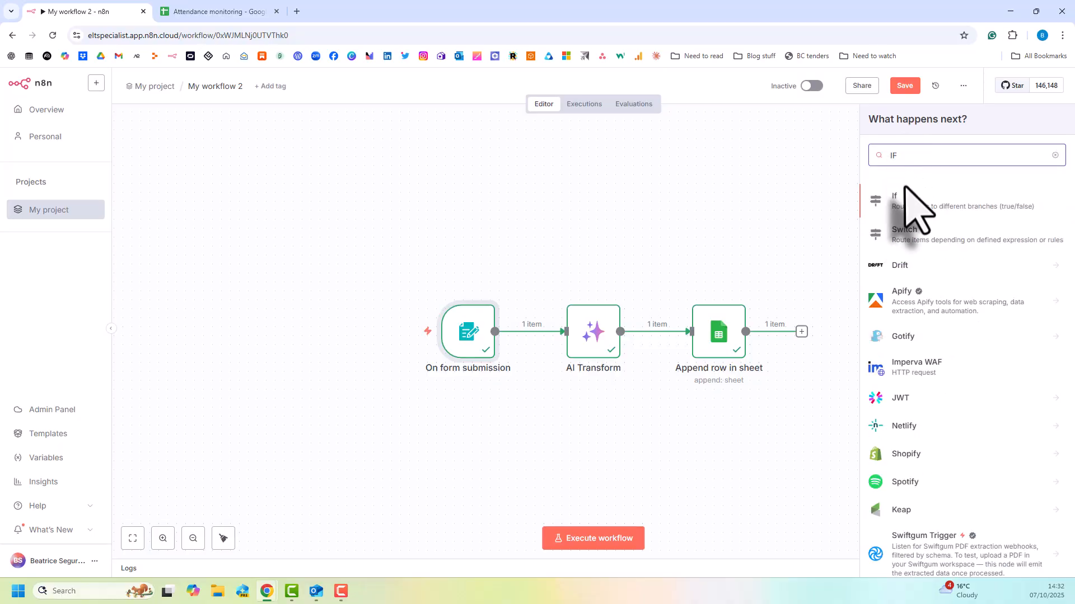
click(902, 206)
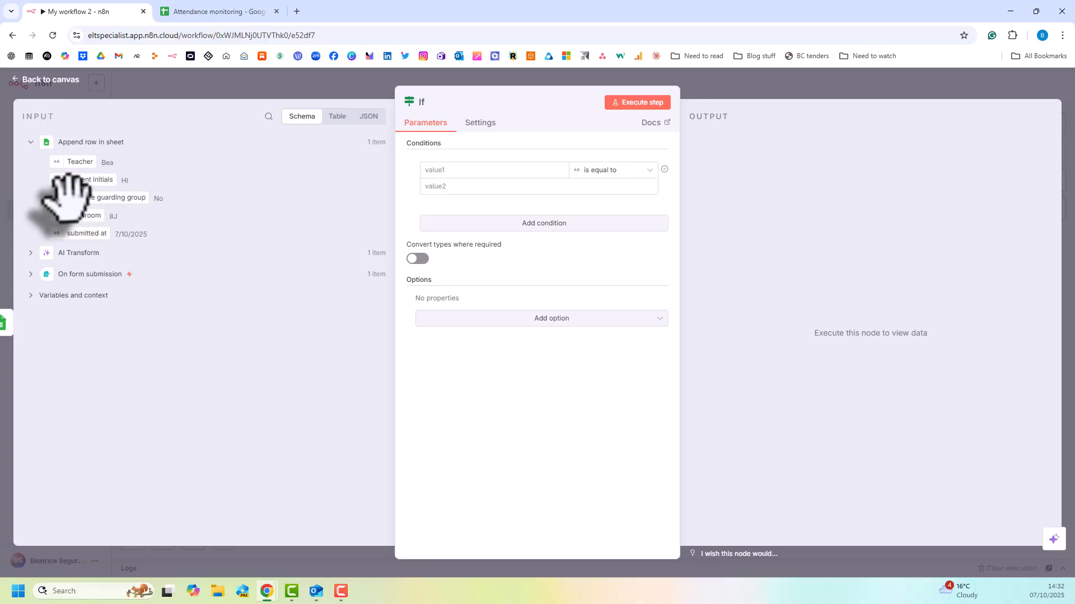
Set the If condition to check that the U18/safe guarding group value contains the string Yes.
drag(73, 196, 511, 173)
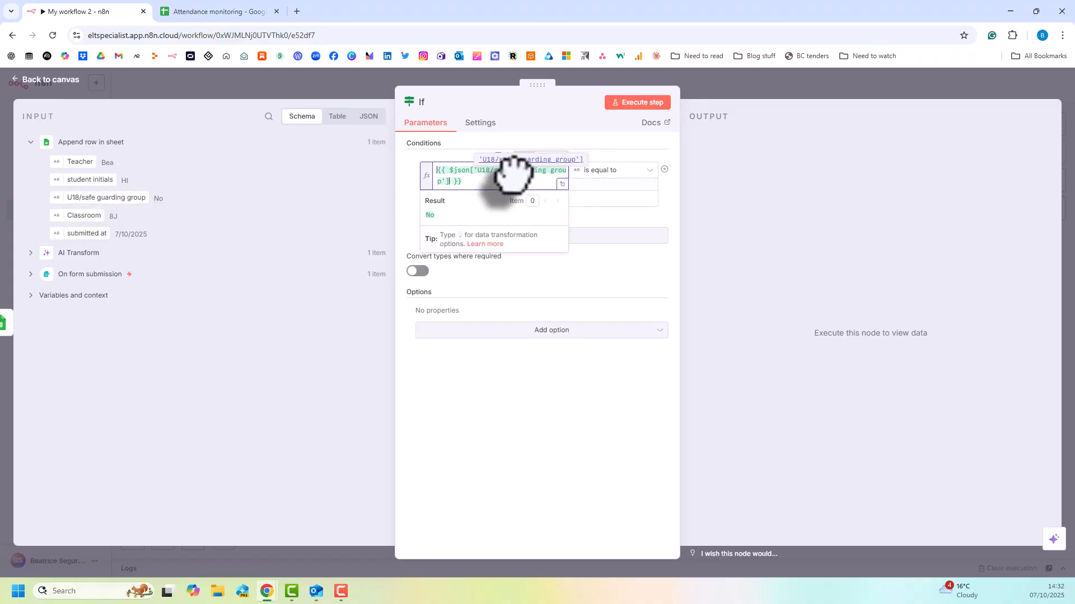
click(644, 169)
mouse_move(630, 200)
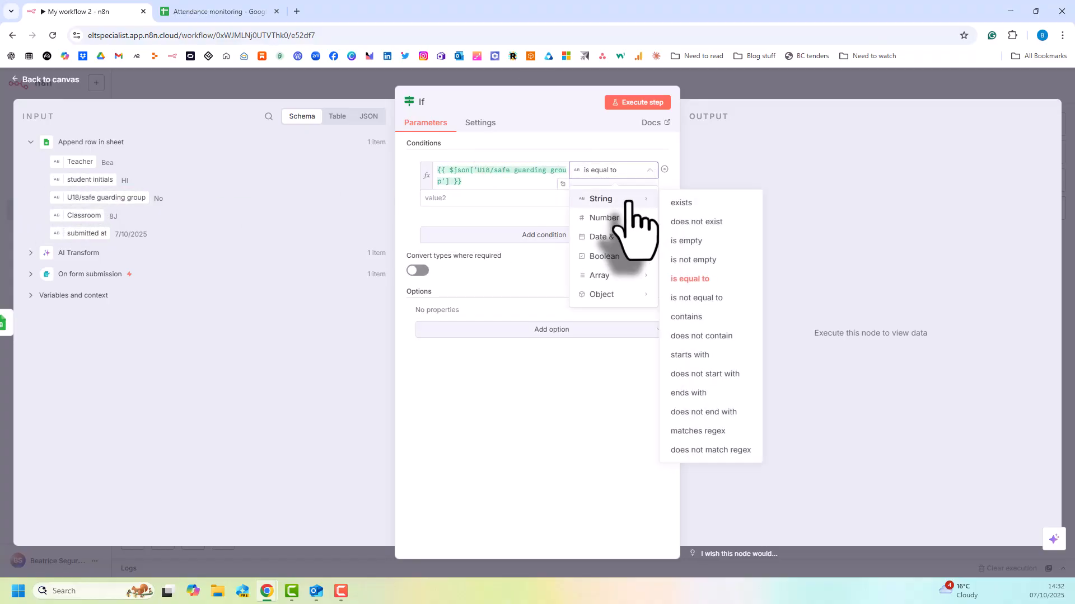
click(686, 319)
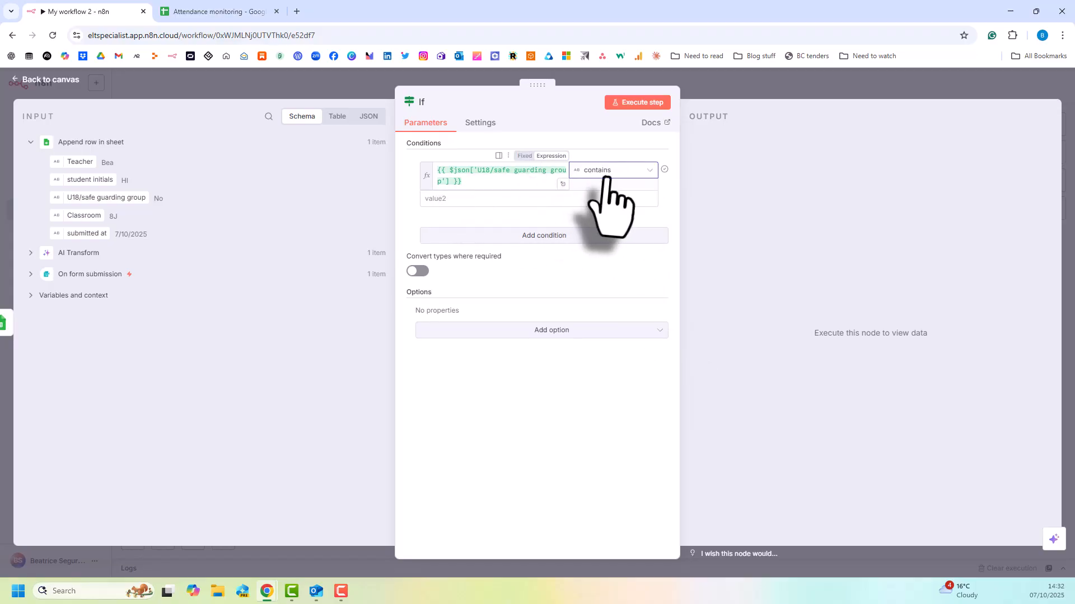
click(436, 200)
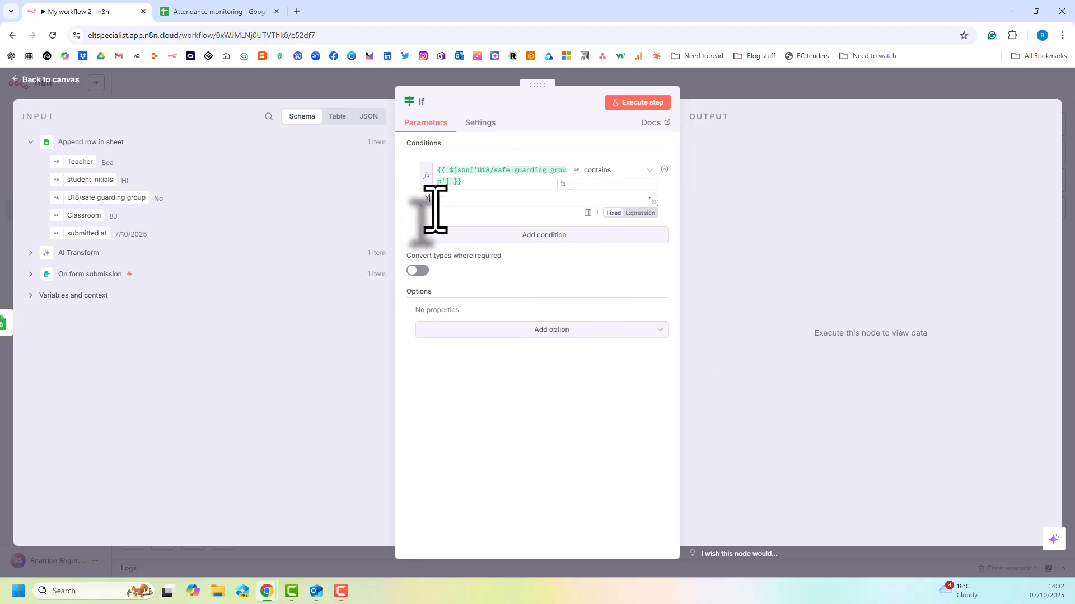
text(Yes)
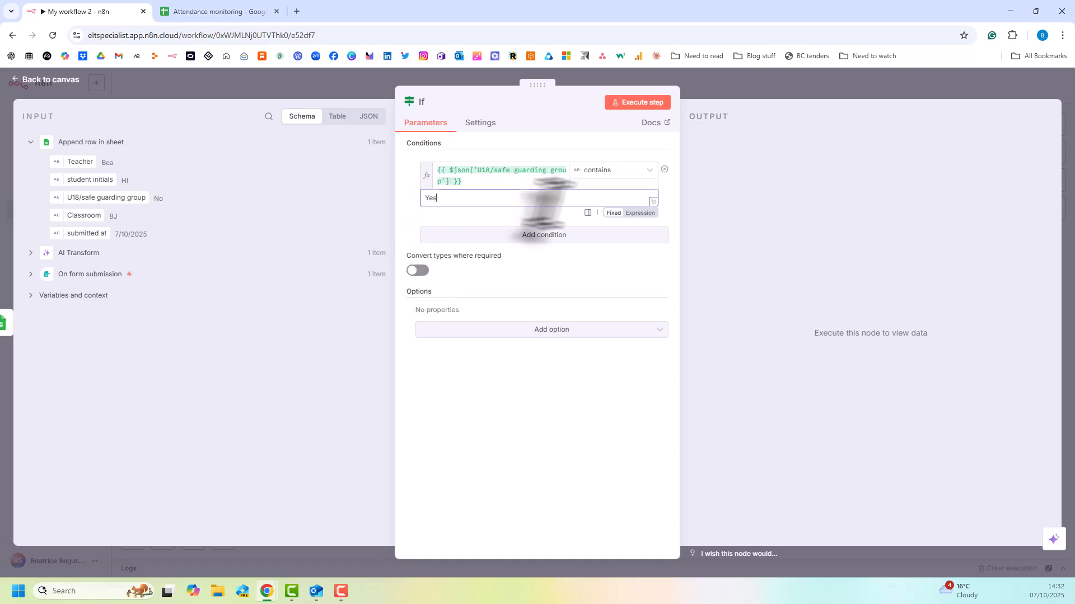
Execute the If node on its own, examine its False Branch output and return to the canvas.
click(625, 107)
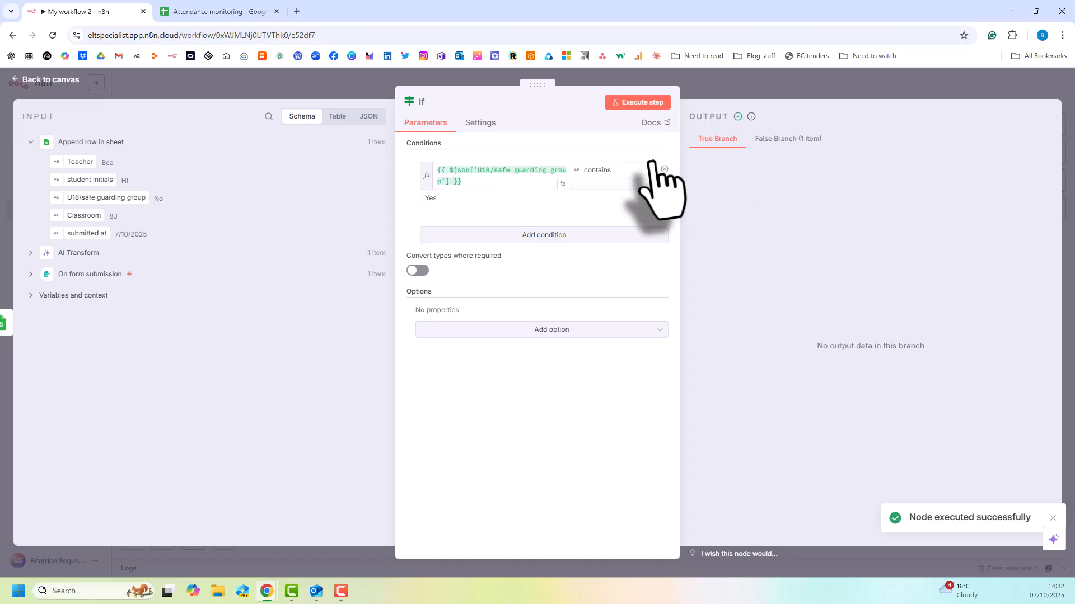
click(789, 139)
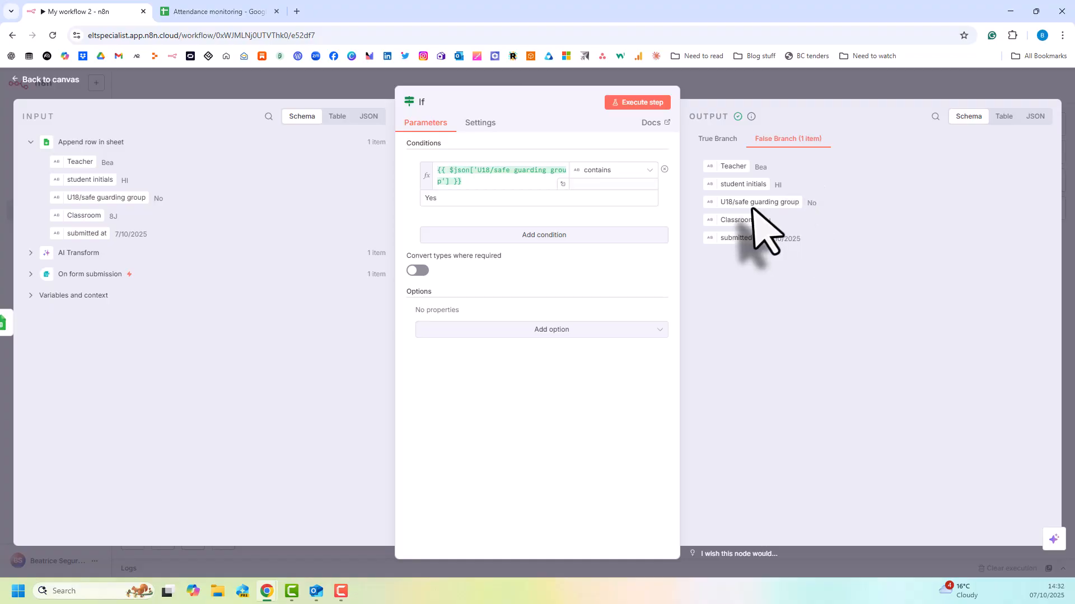
click(726, 84)
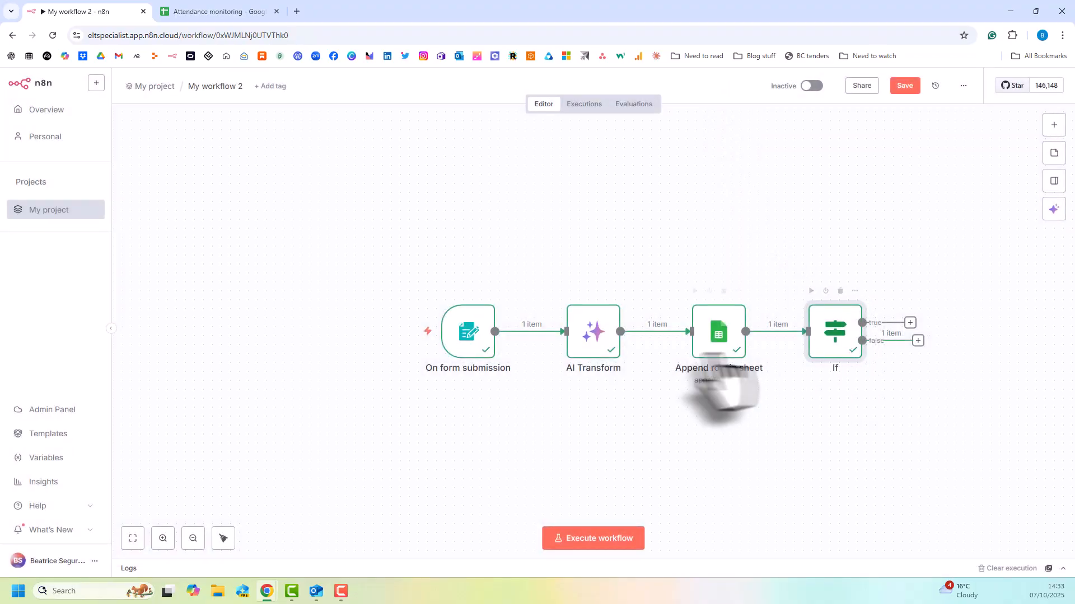
Execute the workflow and submit the test form with the teacher's first name, absent student JU, under-18 answer Yes and classroom 8J.
mouse_move(453, 335)
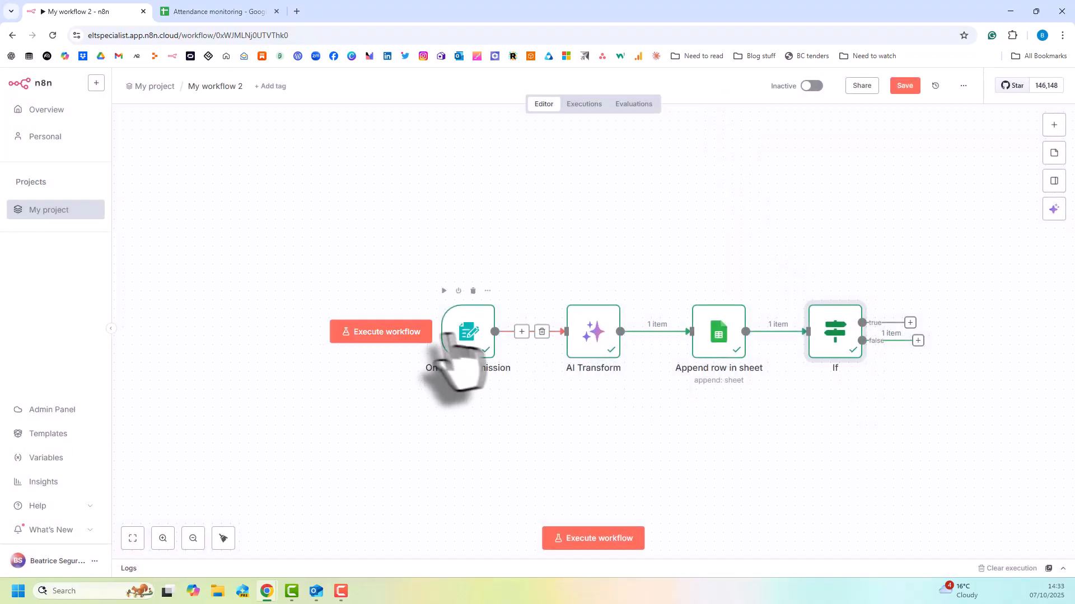
click(403, 336)
click(237, 193)
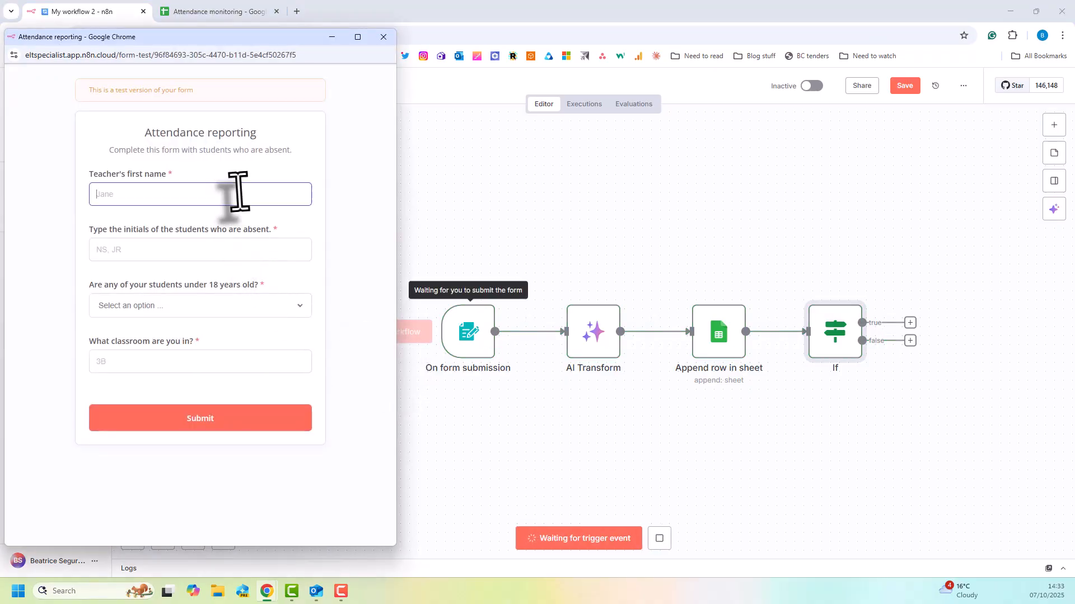
key(Tab)
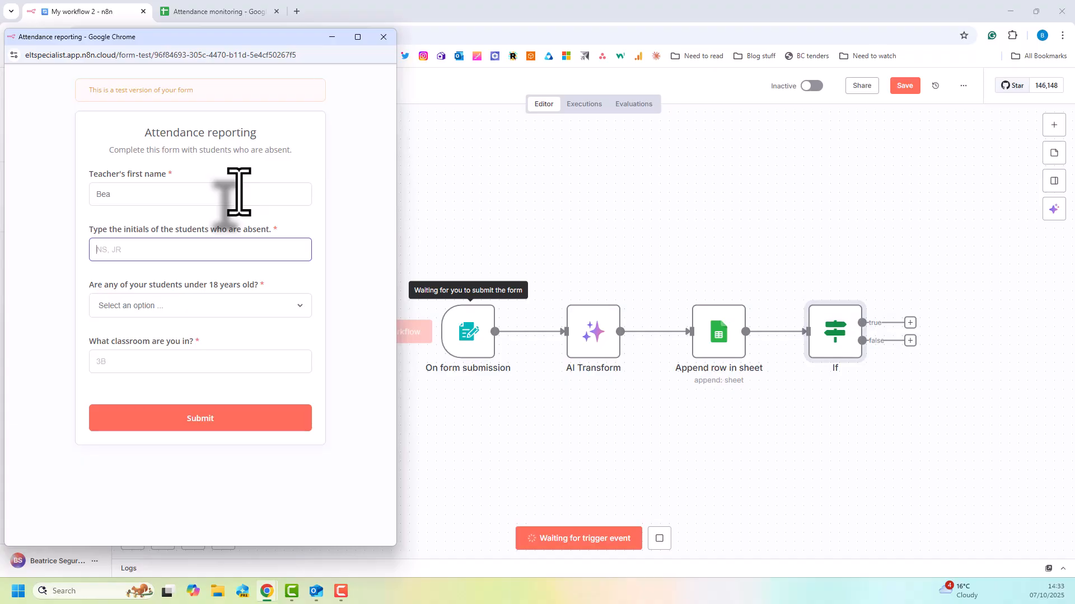
text(JU)
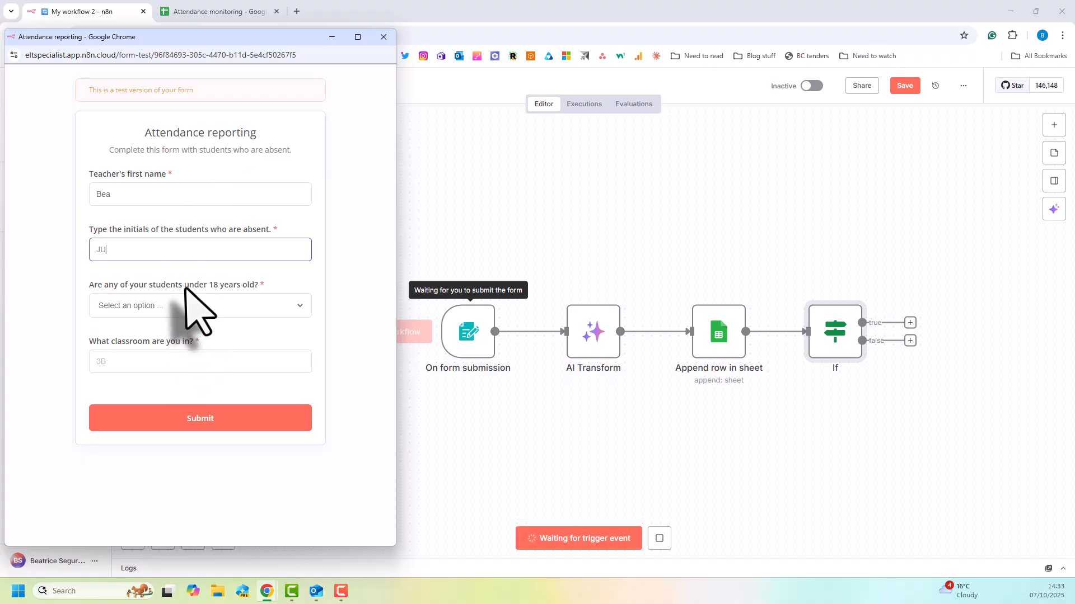
click(189, 307)
click(164, 339)
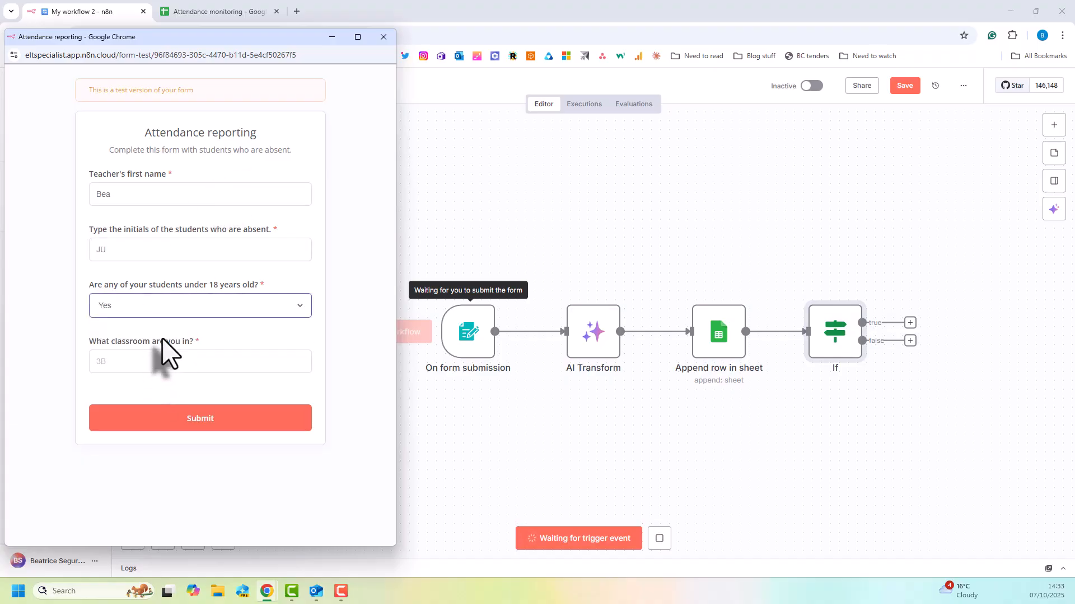
click(159, 362)
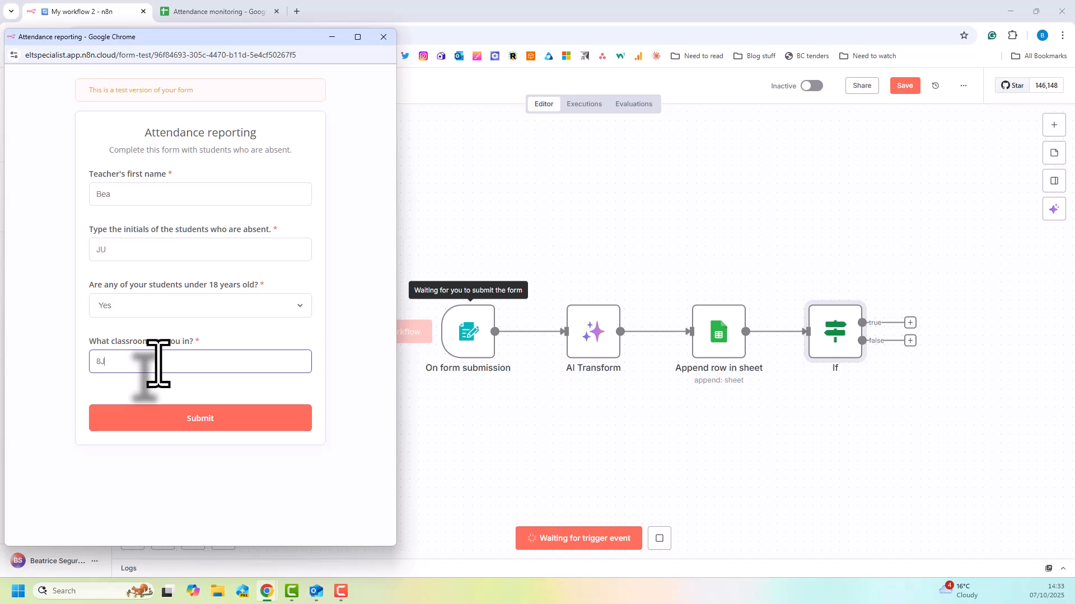
text(8J)
click(150, 419)
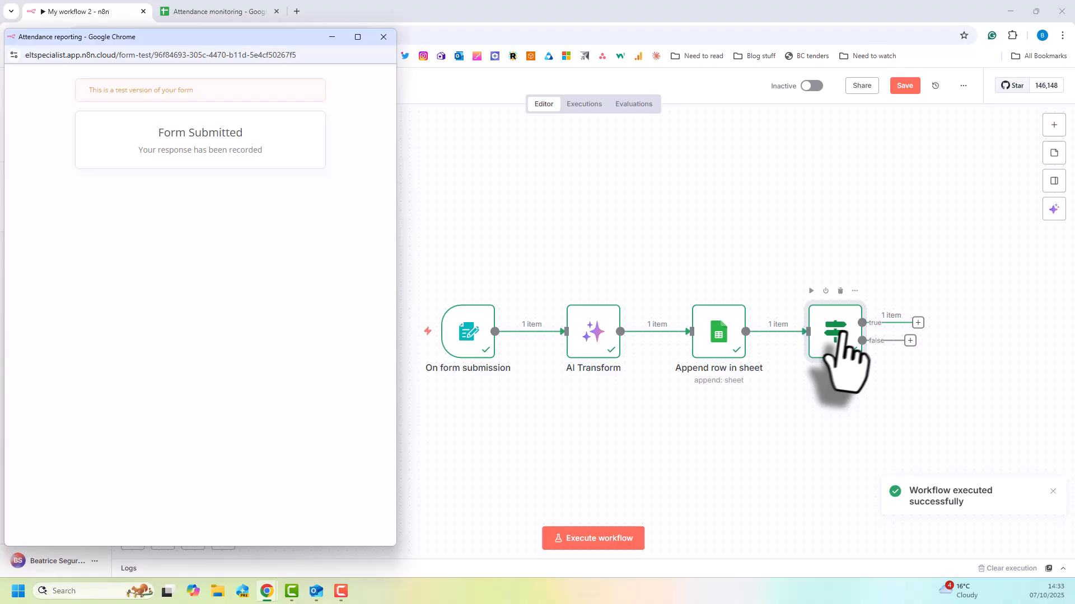
click(383, 36)
Check the newest entry in the Overall sheet and examine the If node's True Branch output in the workflow.
click(239, 10)
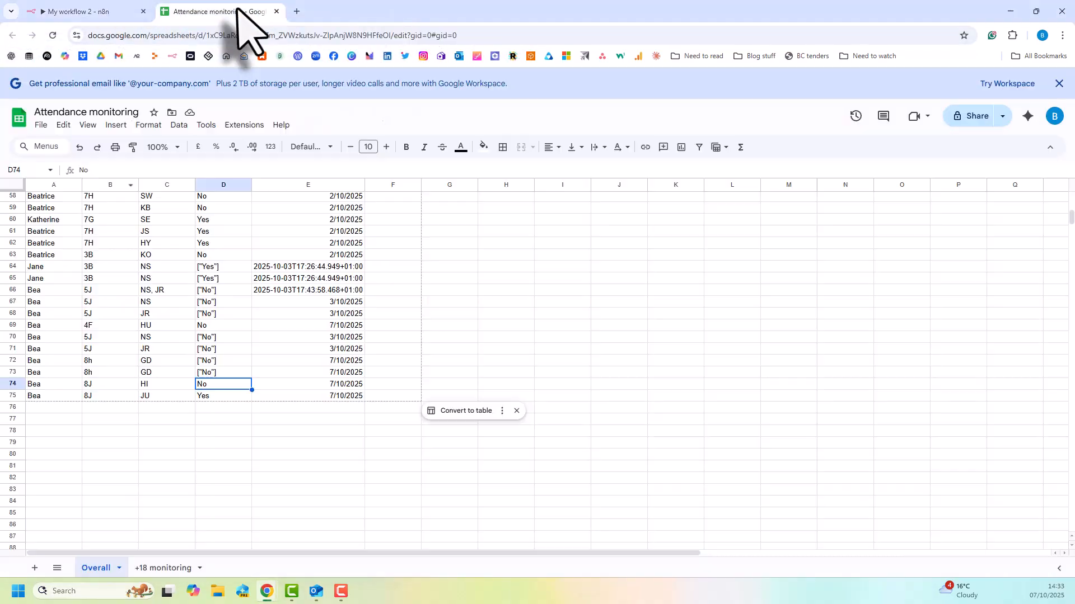
click(42, 396)
click(12, 395)
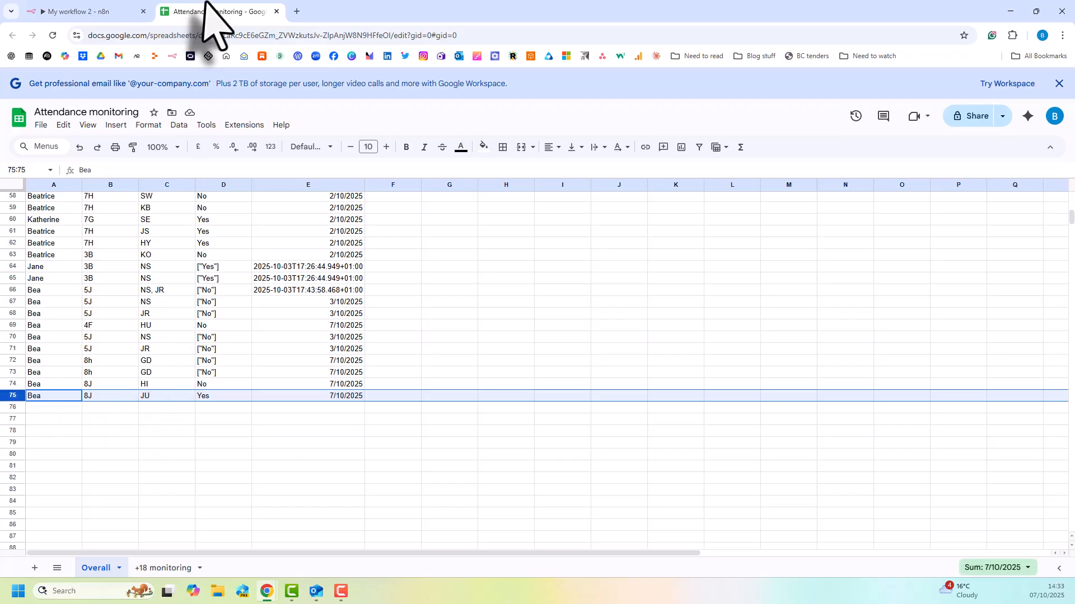
click(47, 10)
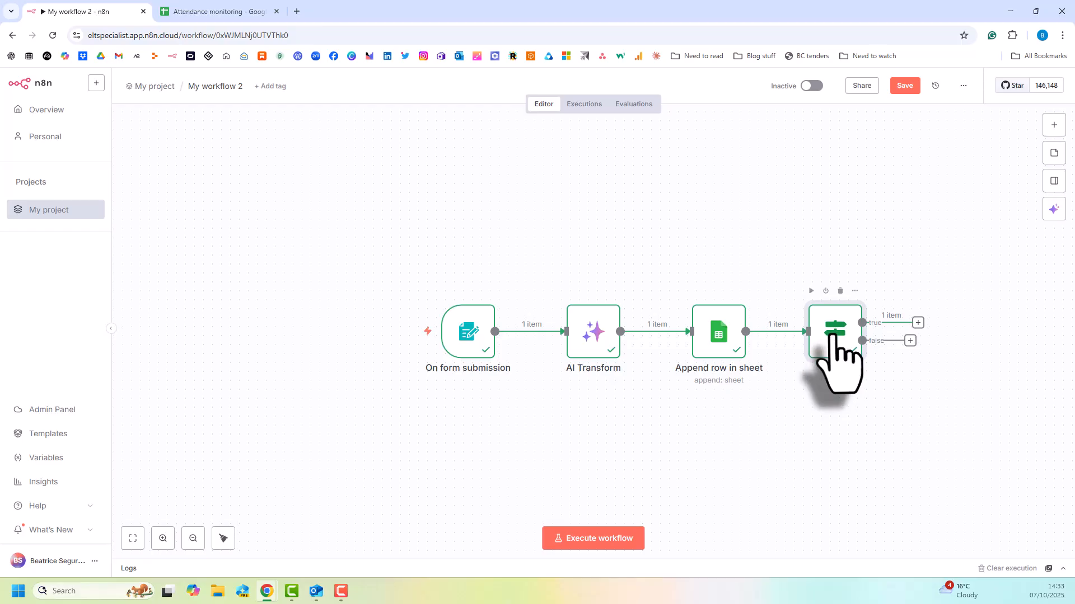
double_click(834, 335)
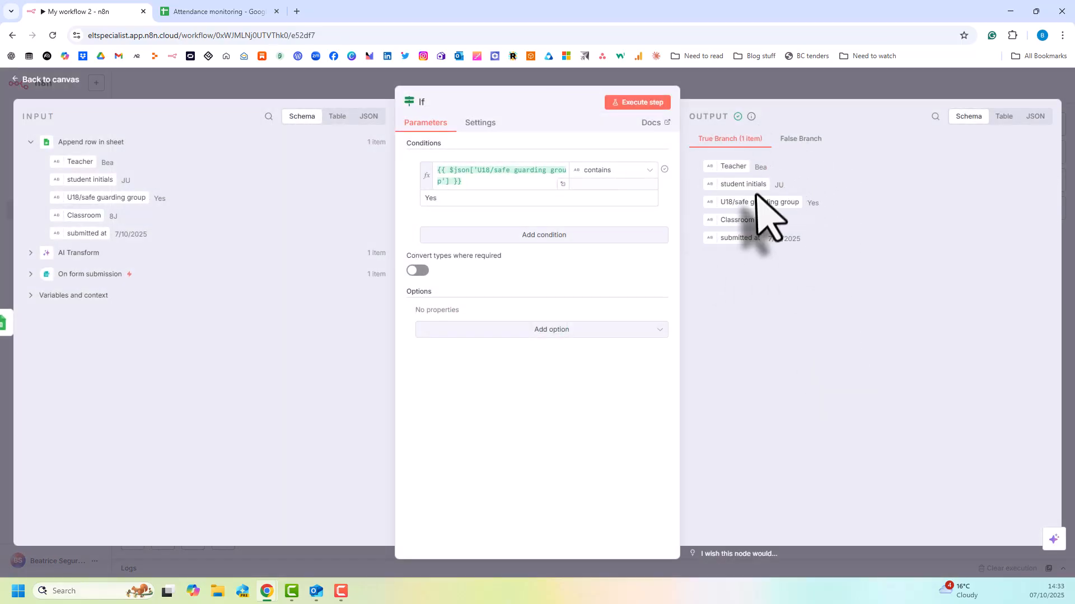
click(746, 94)
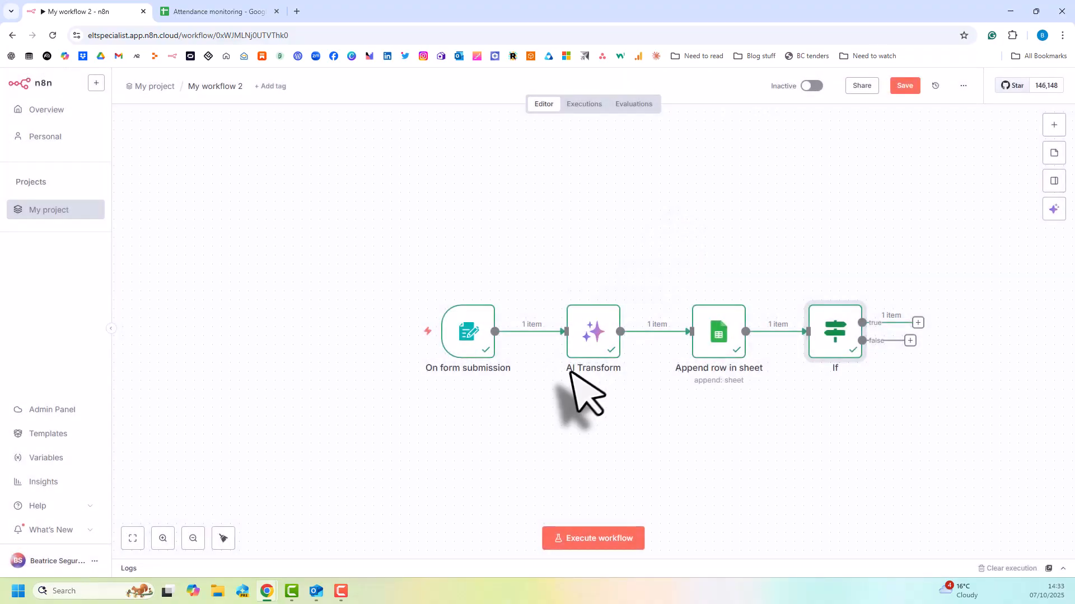
Pin the output data of the On form submission node.
mouse_move(477, 325)
click(487, 290)
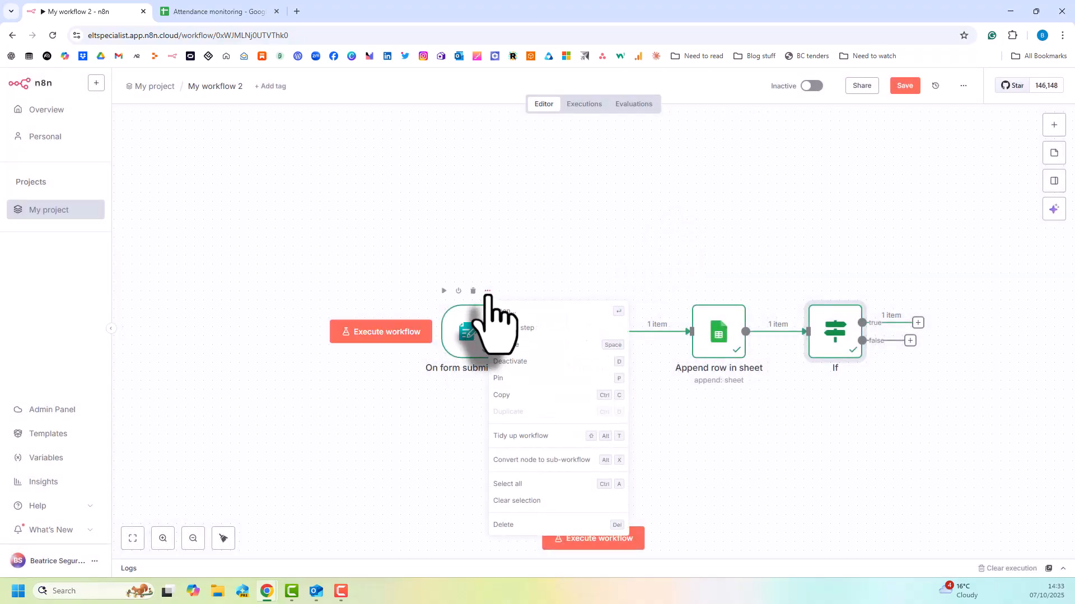
click(504, 375)
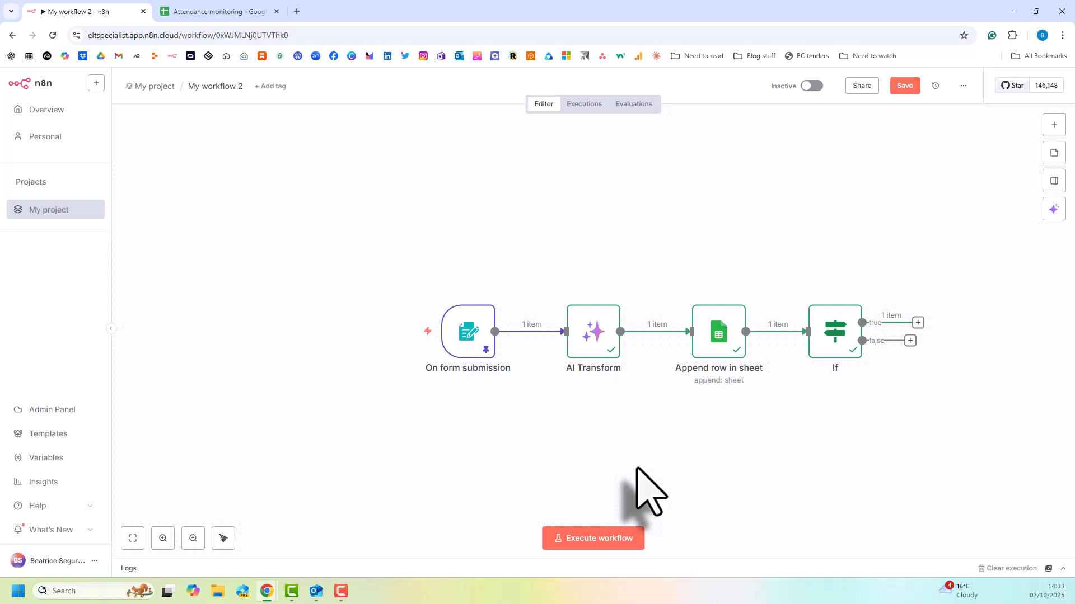
Add a Microsoft Outlook node with the Send a message action to the true branch of the If node.
click(918, 323)
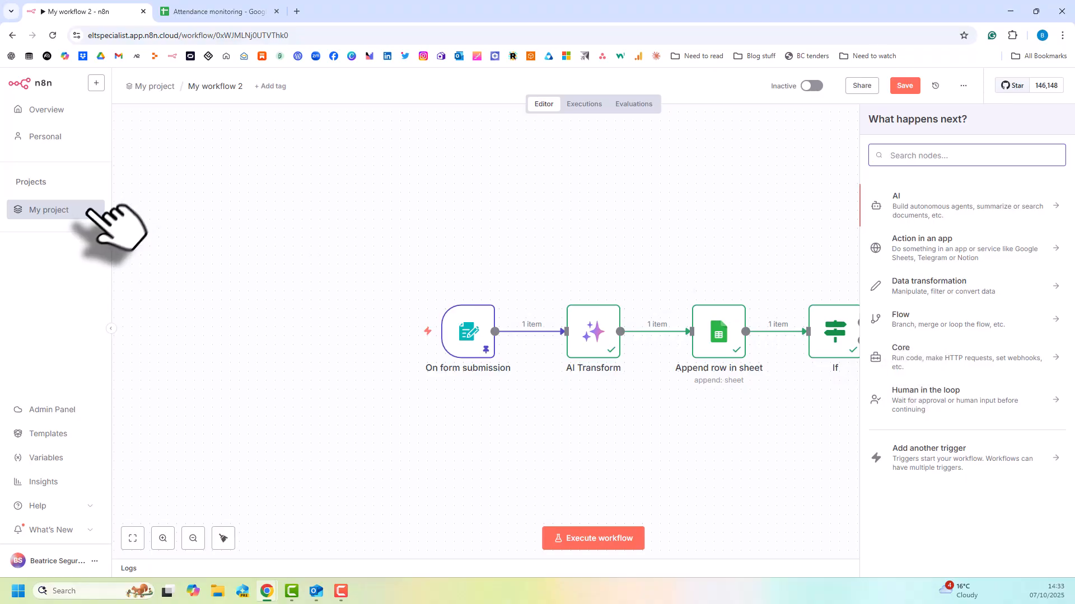
click(745, 252)
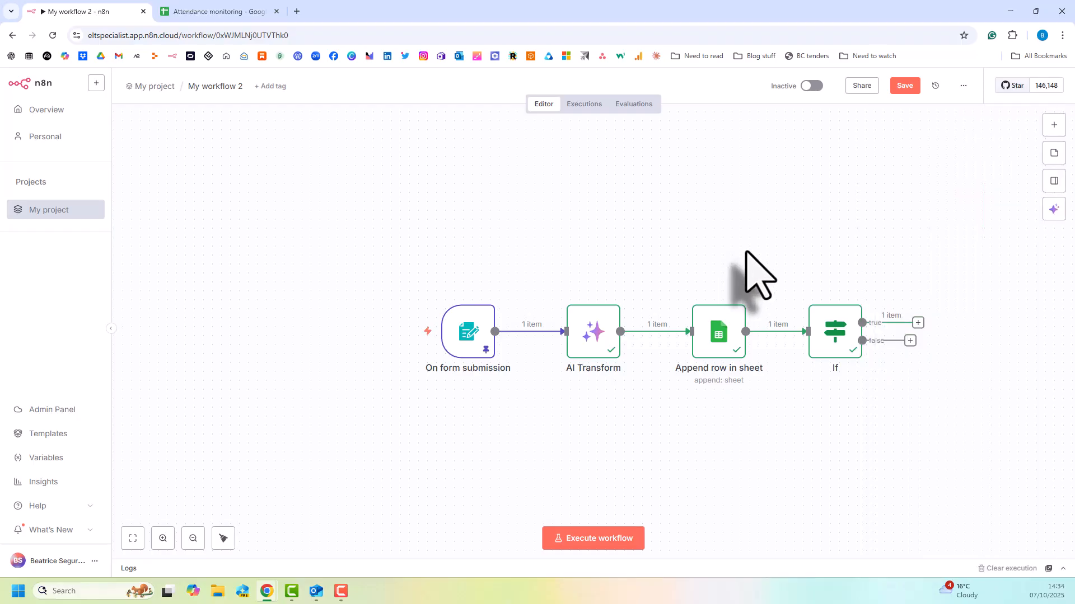
click(918, 323)
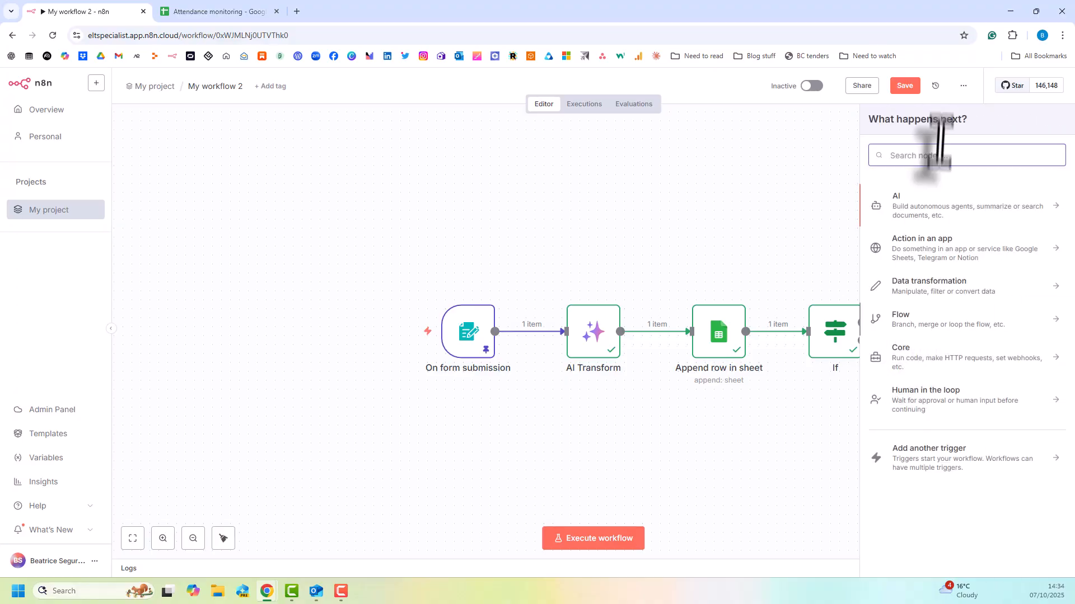
text(Outlook)
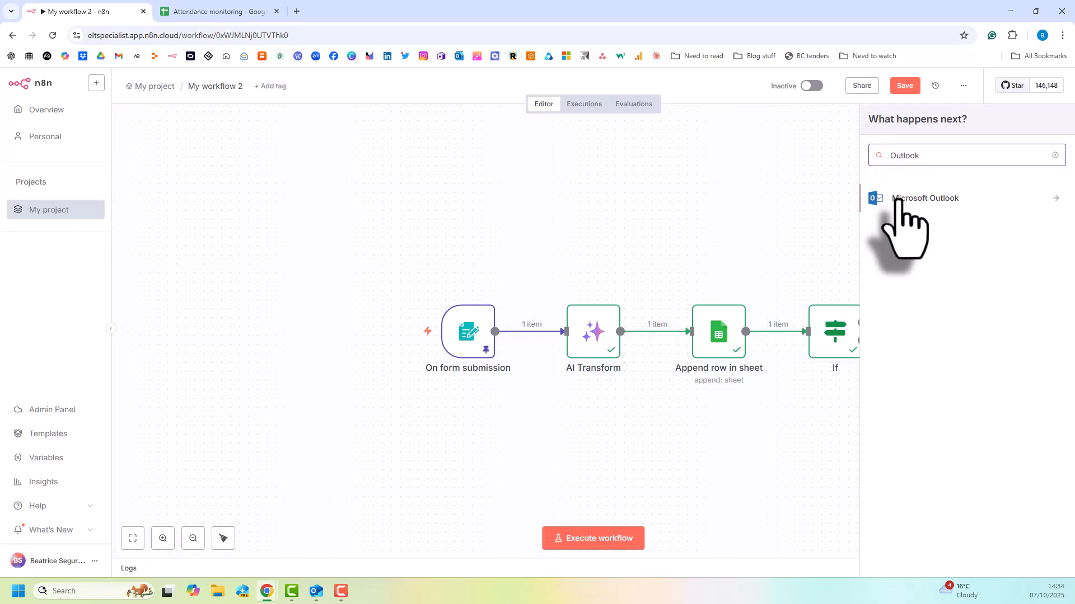
click(898, 200)
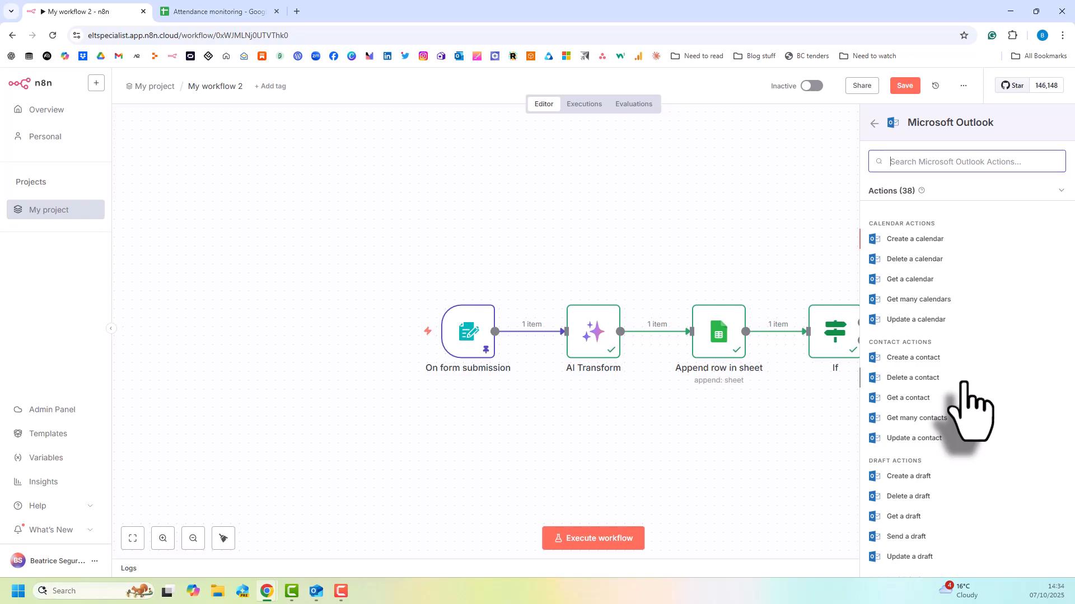
scroll(965, 384, down, 2)
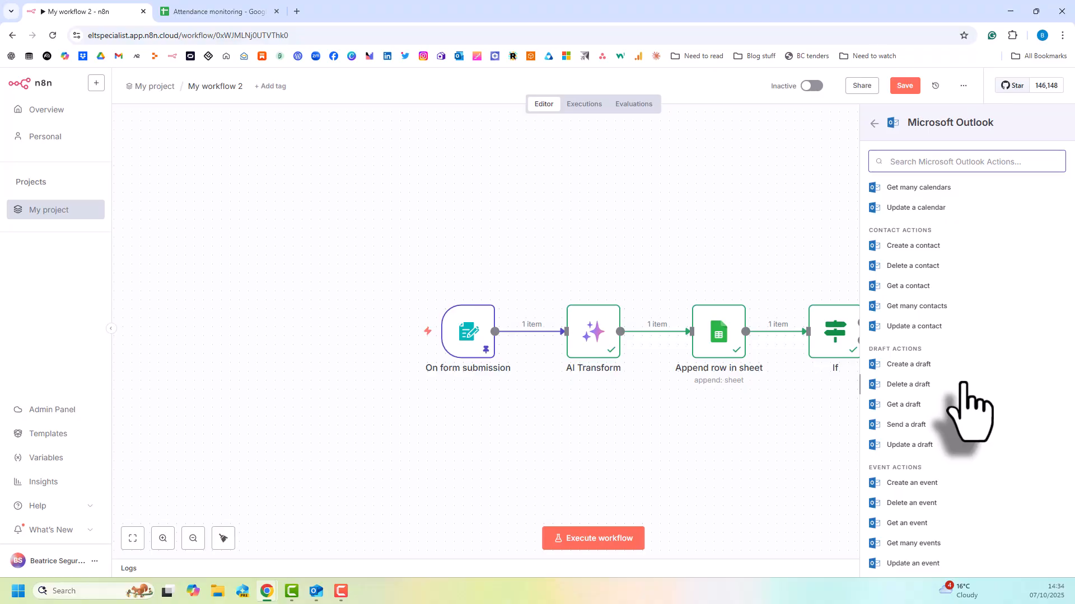
scroll(916, 378, down, 7)
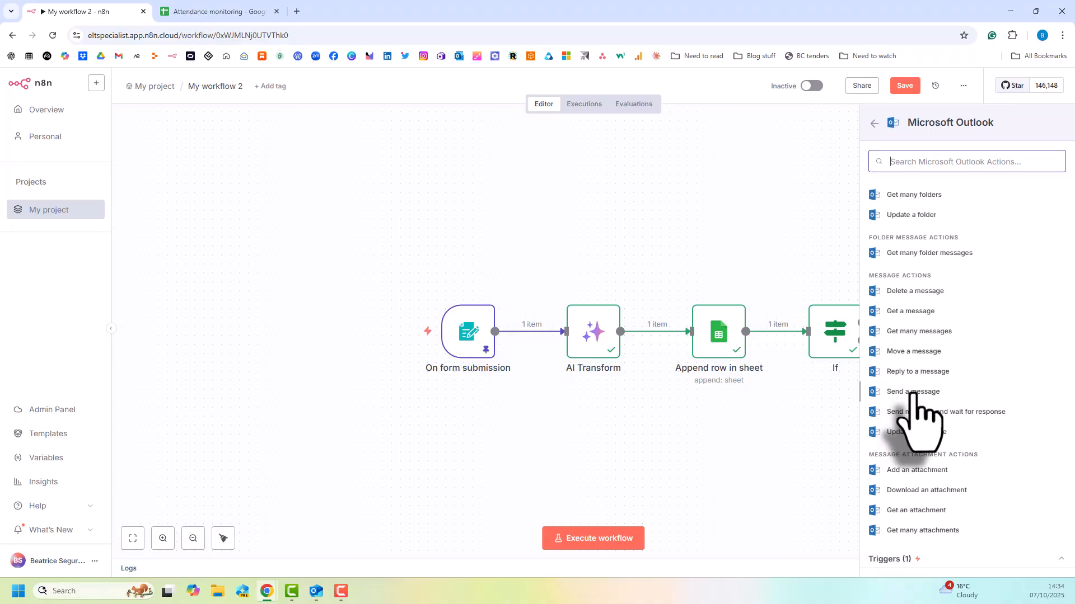
click(914, 390)
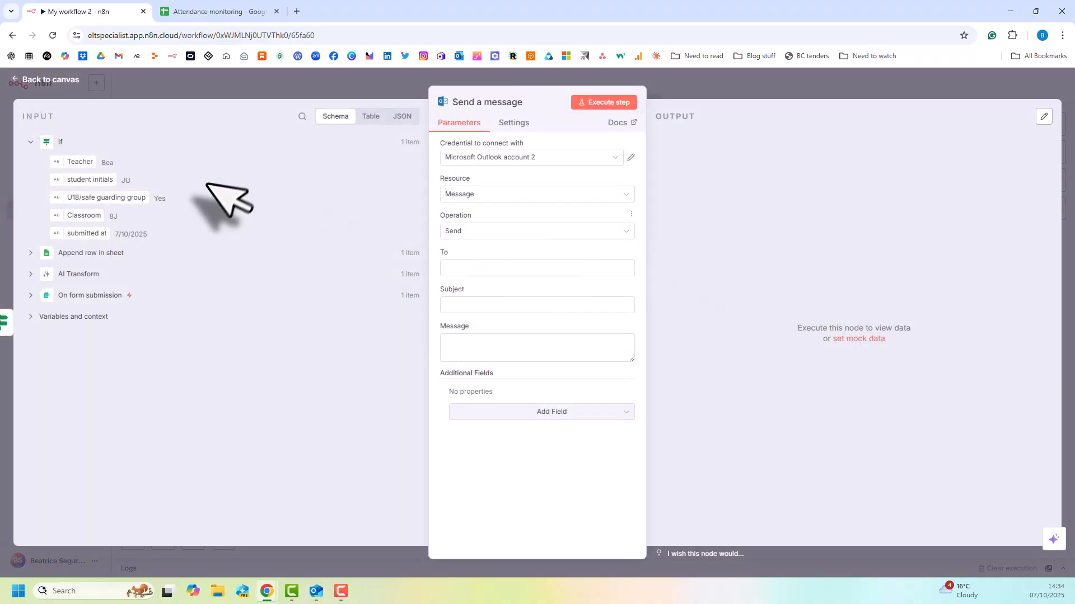
Use the Microsoft Outlook account 2 credential for the message node, with resource Message and operation Send.
click(467, 159)
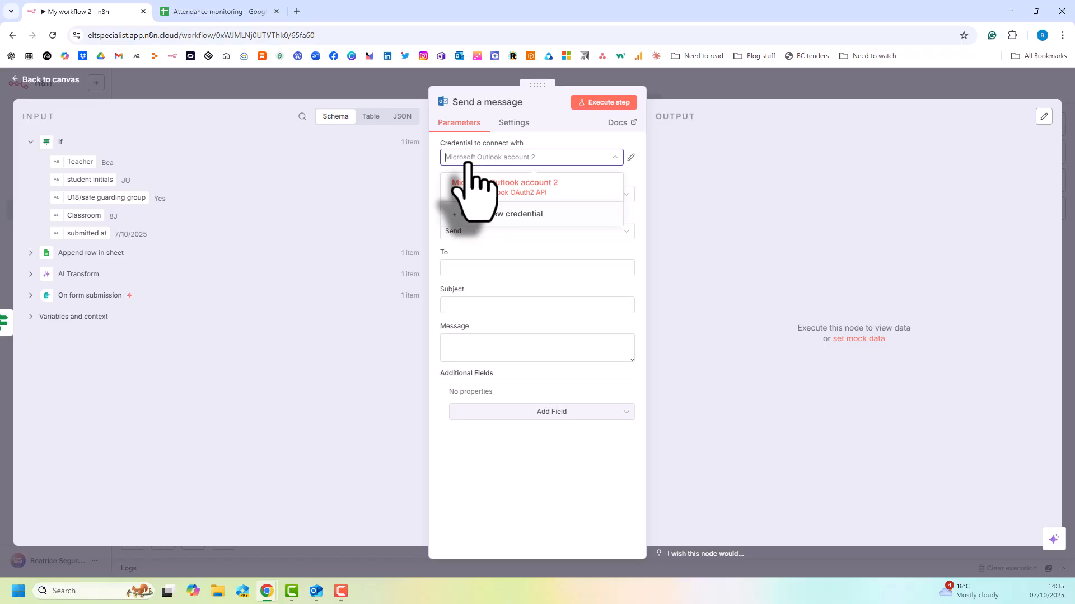
click(485, 186)
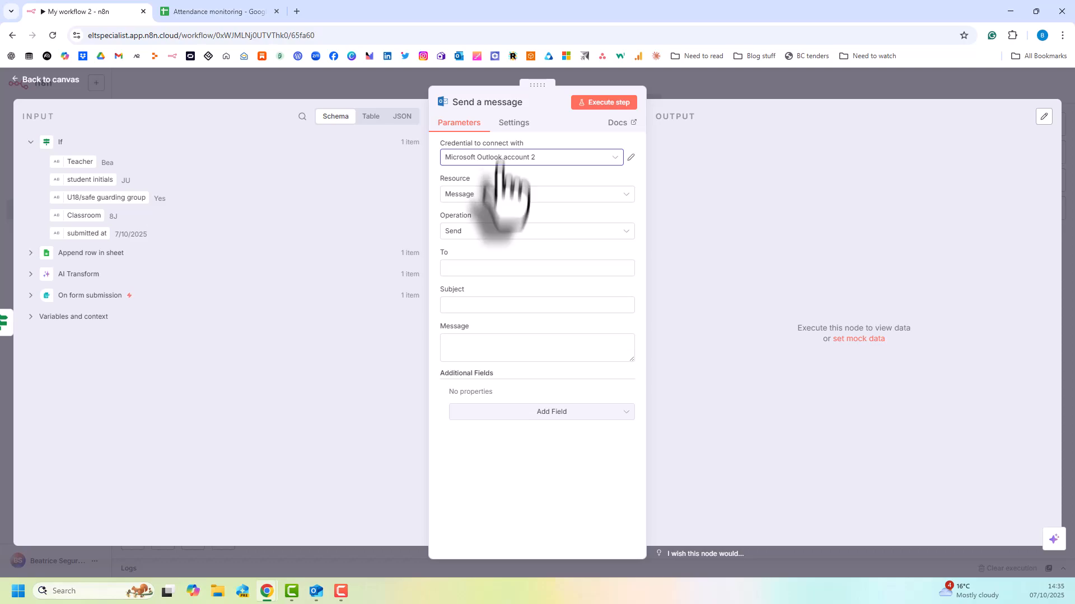
click(497, 194)
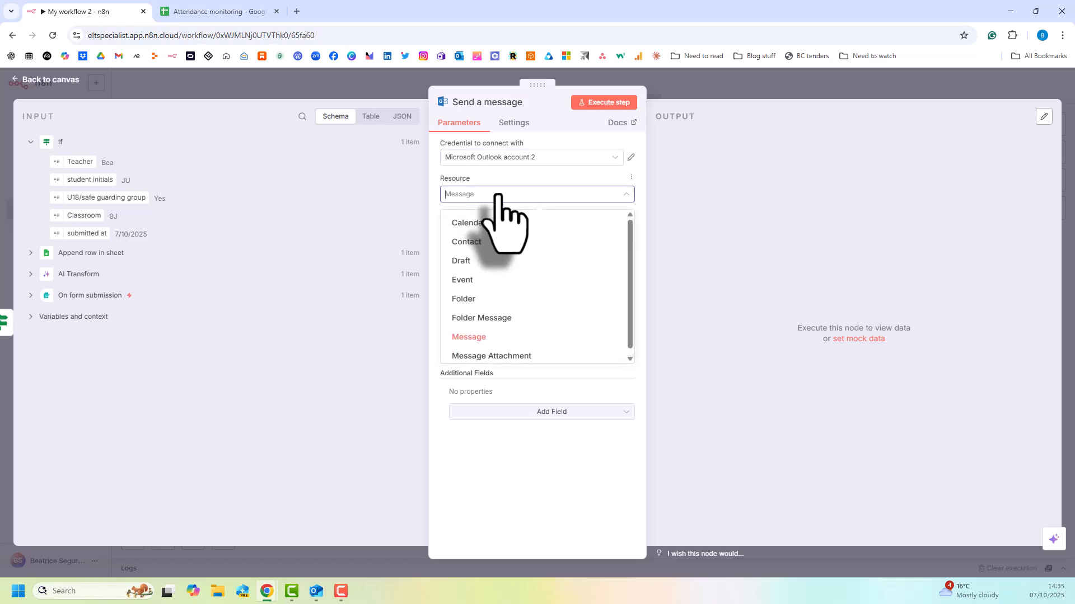
click(497, 196)
click(487, 231)
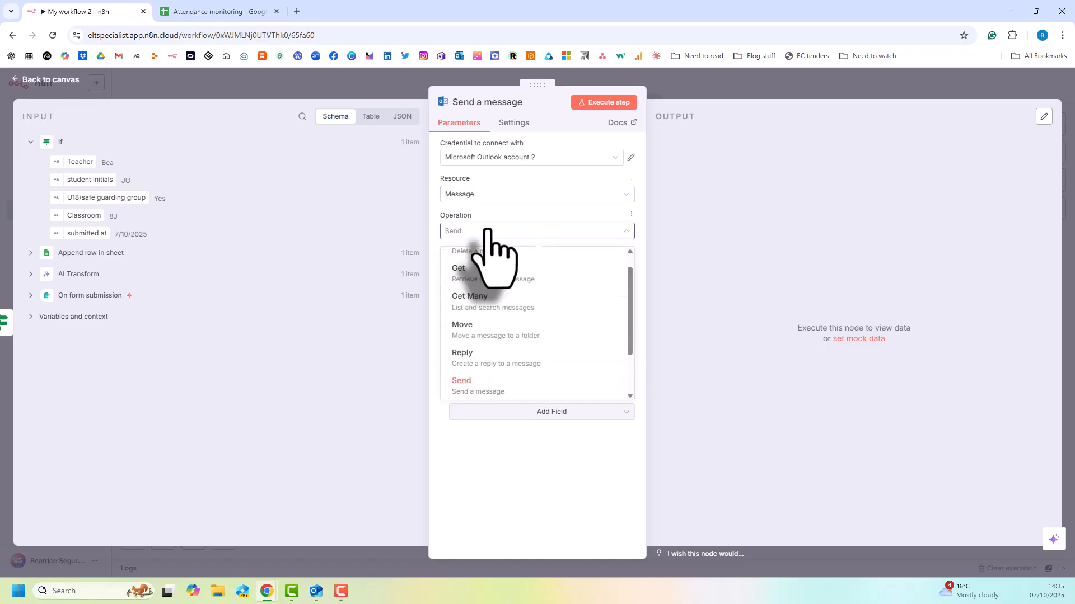
click(488, 232)
Fill in the recipient's e-mail address and set the subject to "Safeguarding attendance check required".
click(487, 269)
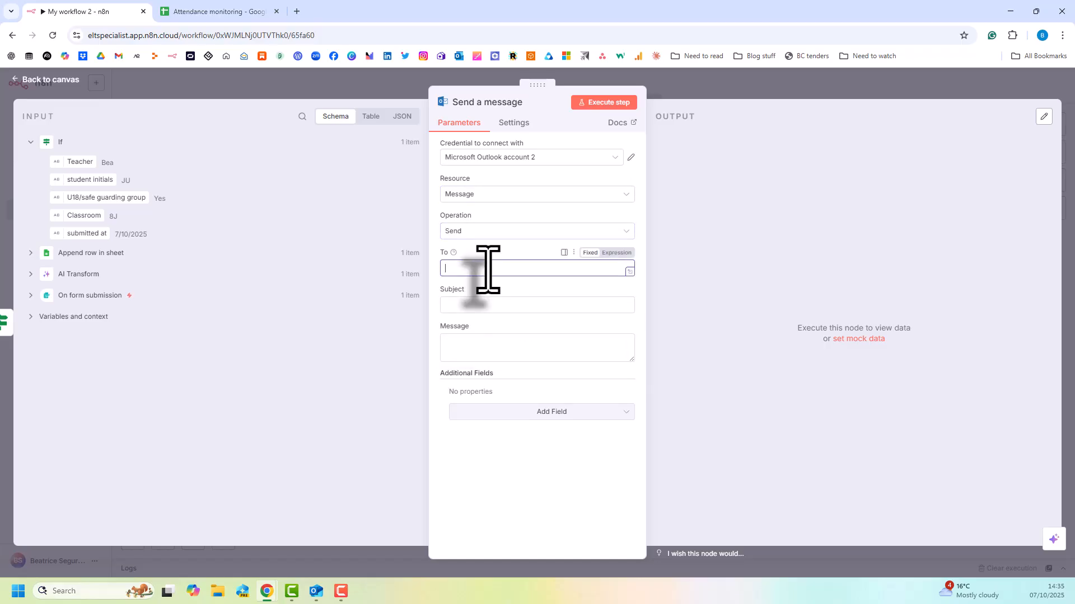
key(ctrl+v)
click(470, 306)
text(Sa)
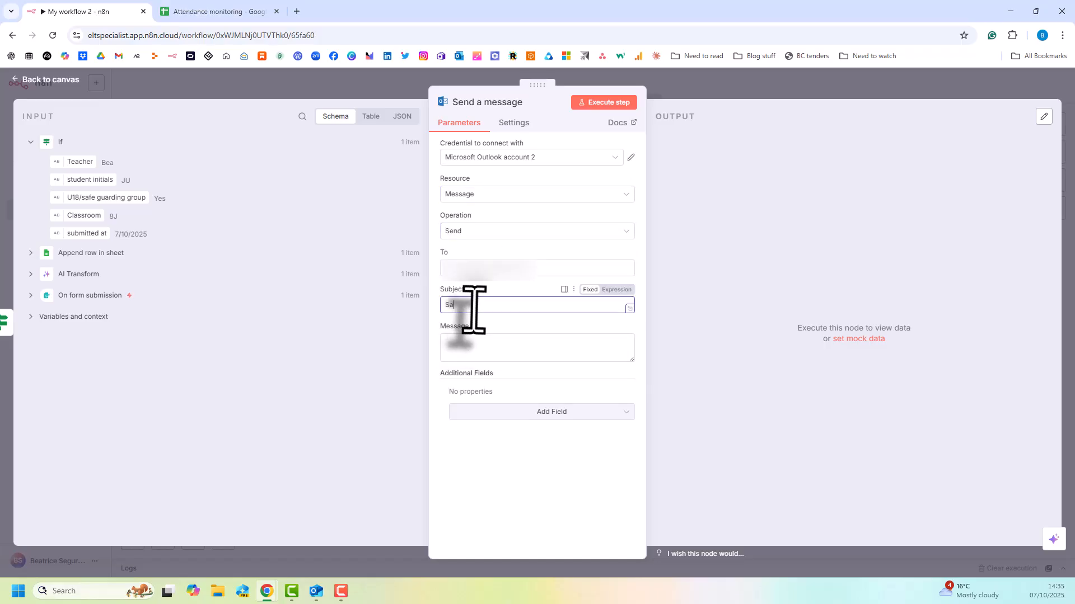
text(feguarding attendnac)
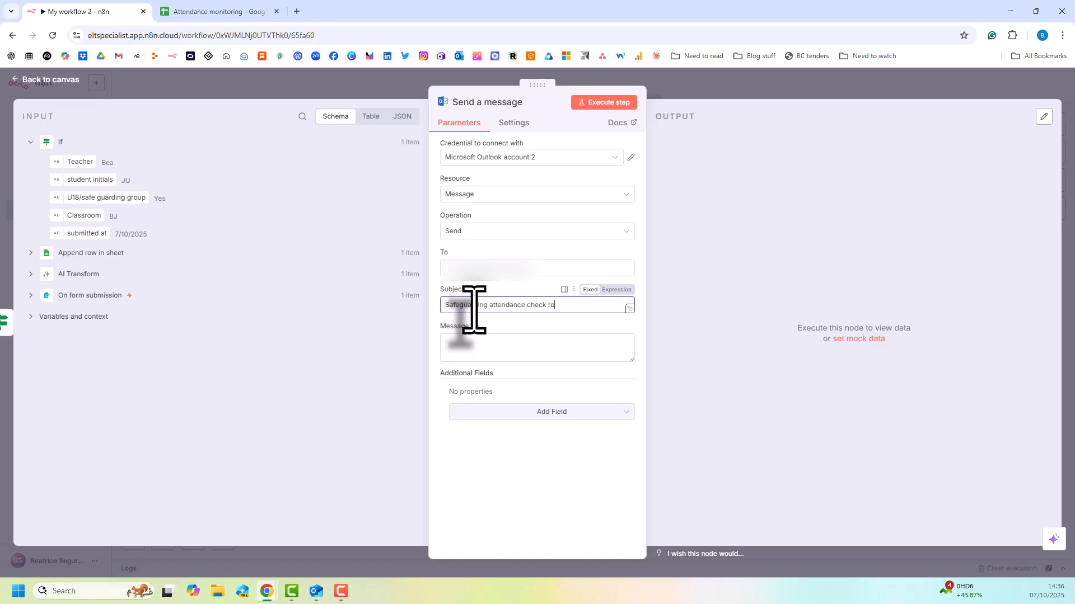
Begin the message body with "Action required!" and, below it, the Teacher field followed by "has reported the absence of".
click(456, 348)
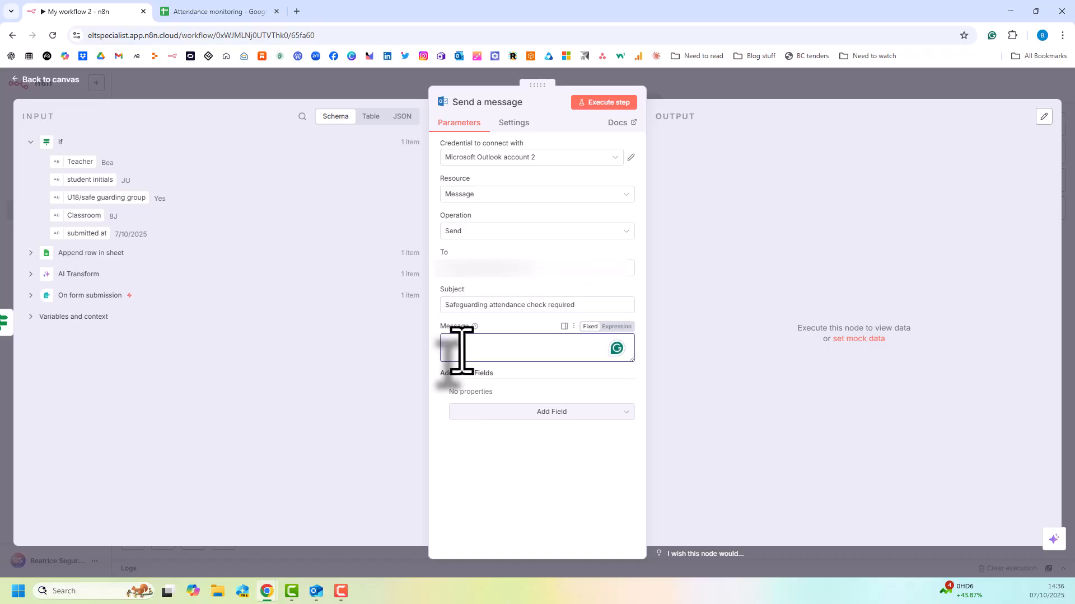
text(Action required!)
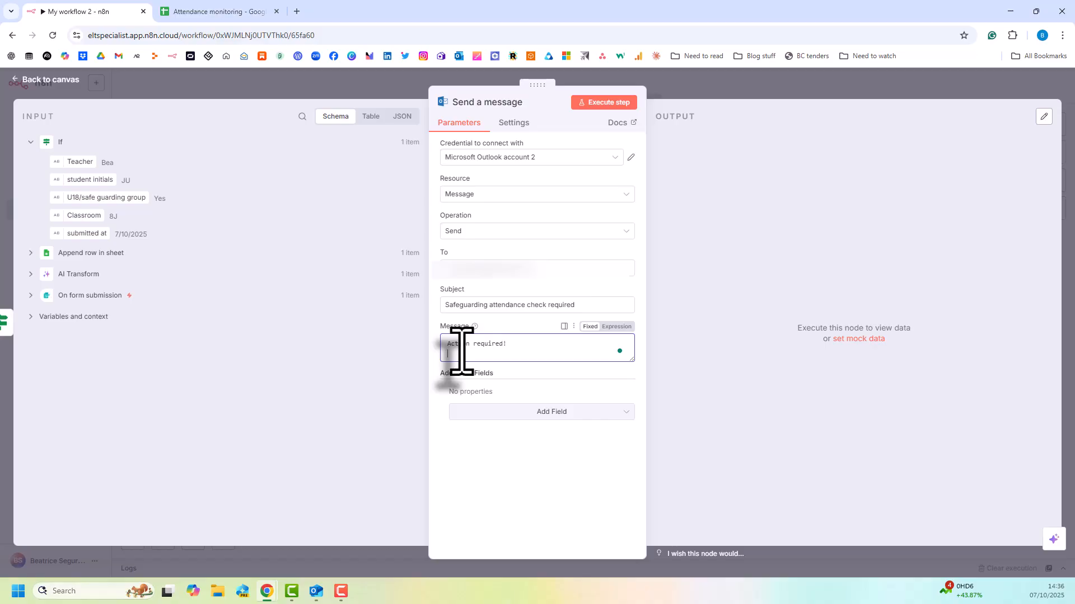
key(Return)
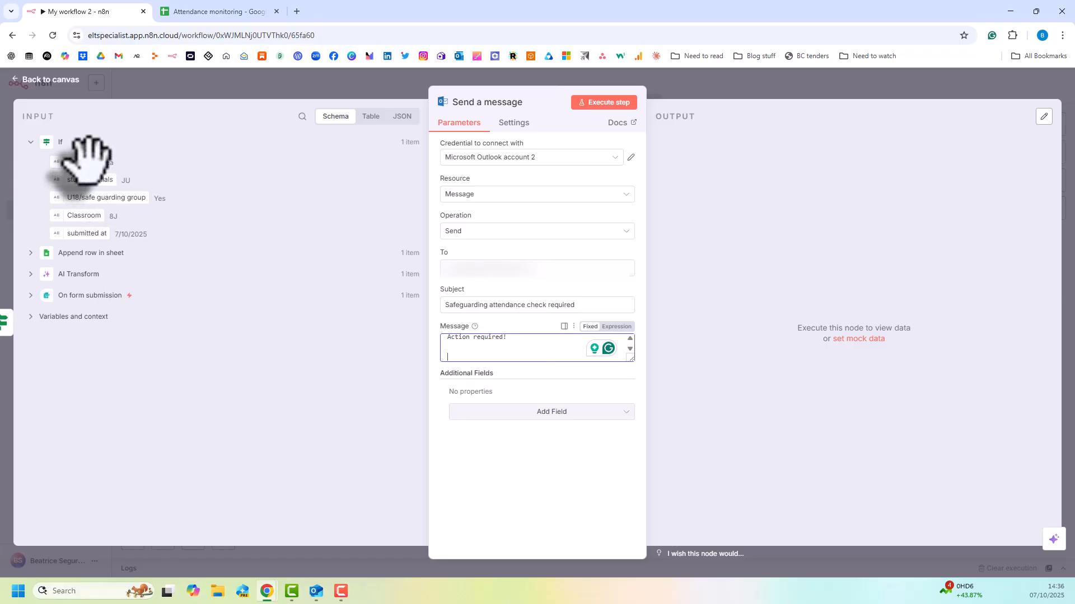
drag(87, 160, 457, 353)
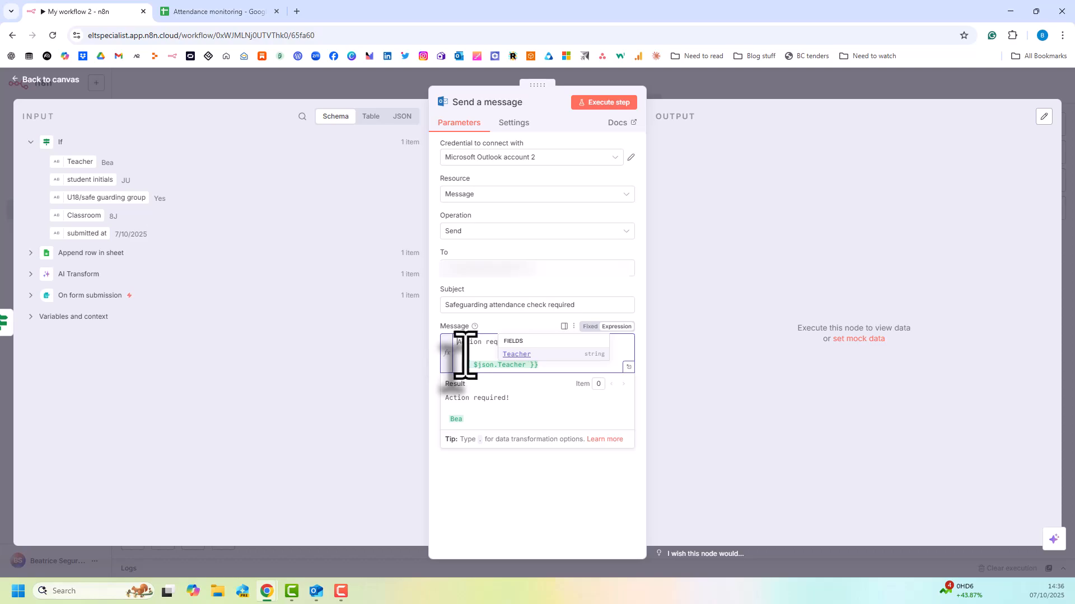
click(547, 367)
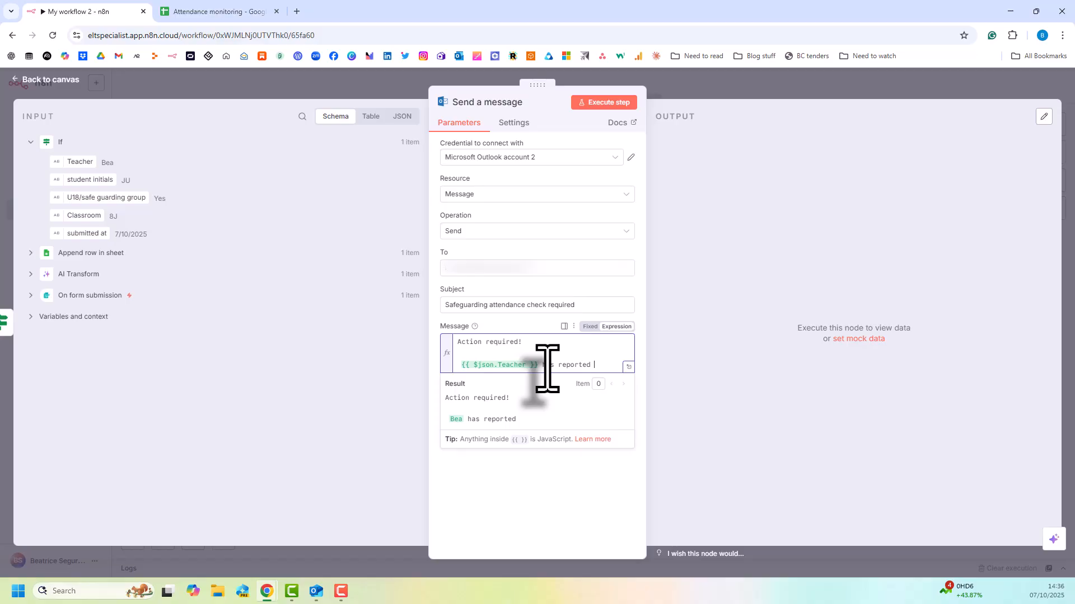
text(ence of)
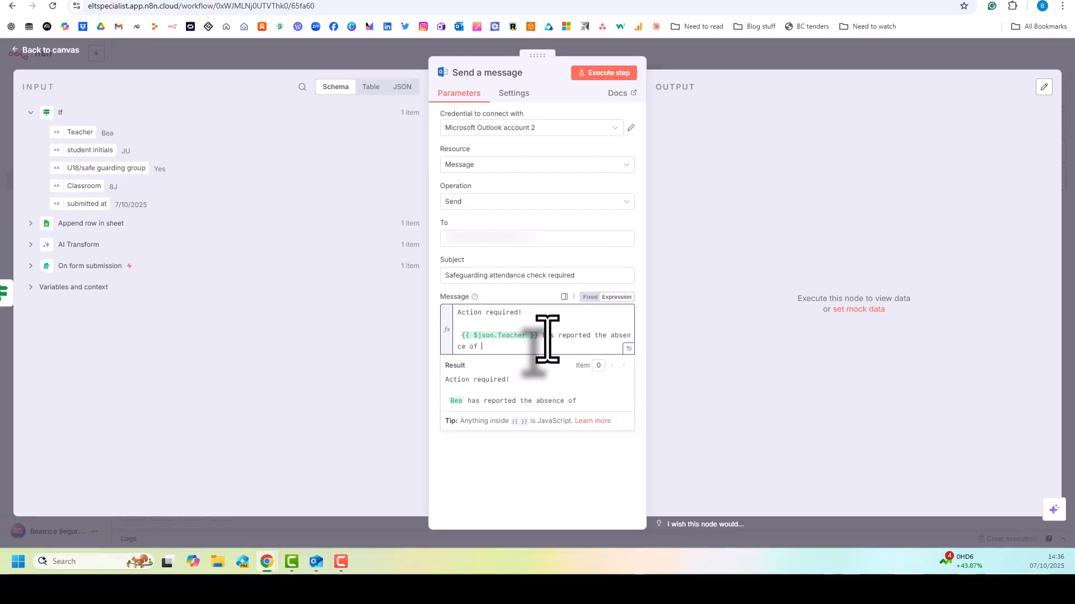
Complete the message sentence with the student initials field, "in classroom", the Classroom field and a full stop.
drag(87, 150, 525, 344)
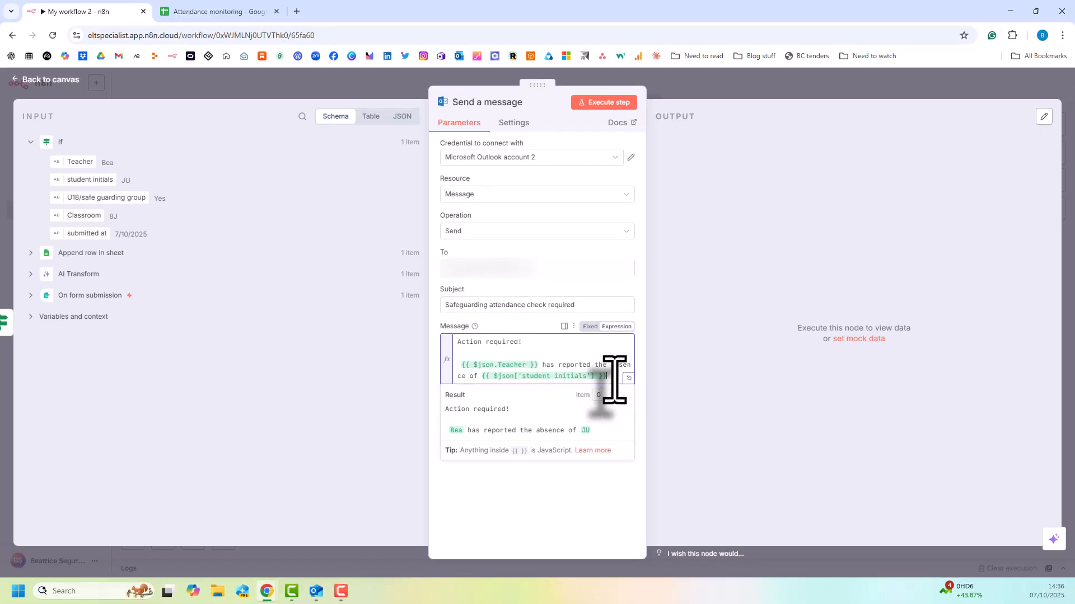
text(in classroom)
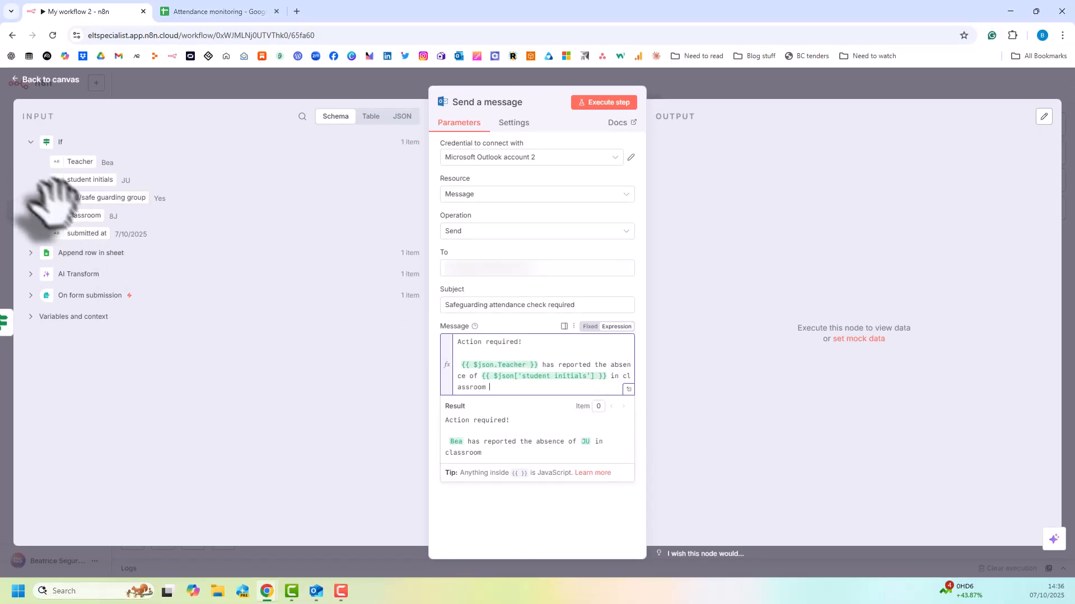
drag(59, 215, 508, 387)
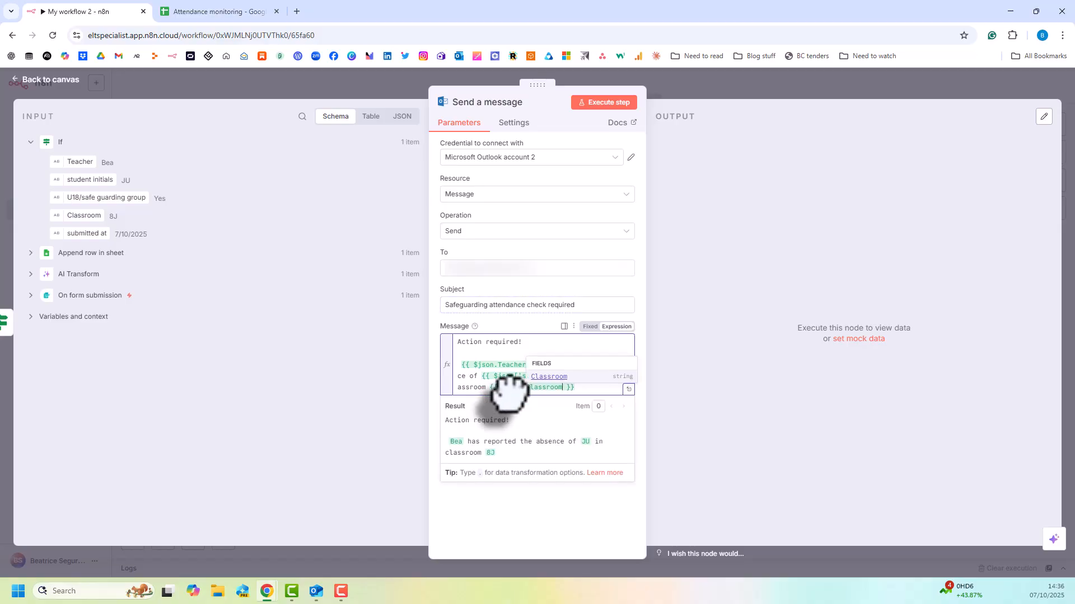
text(.)
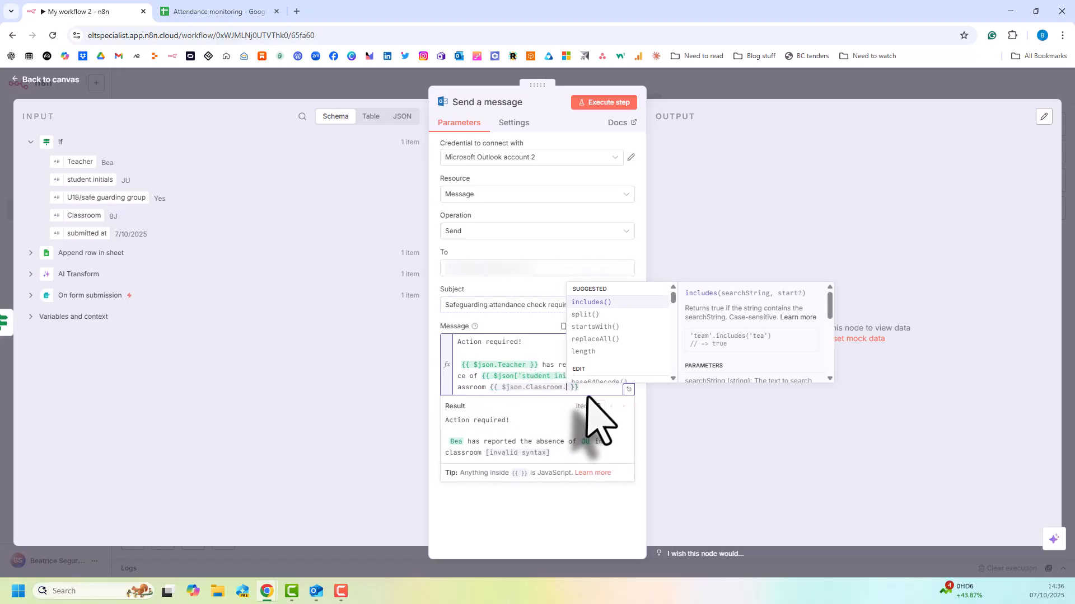
text(=)
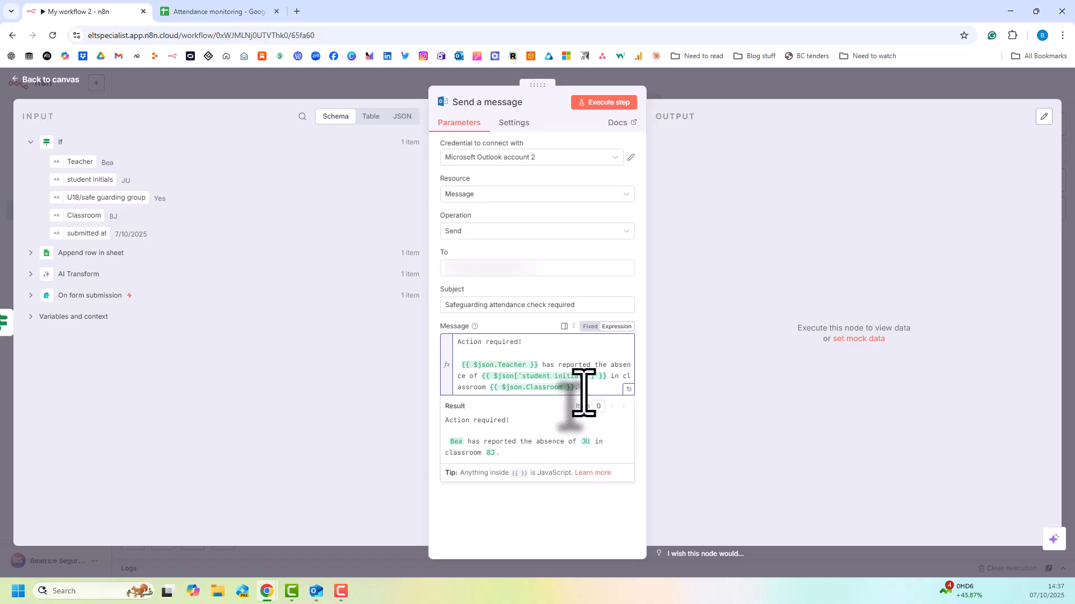
Add a new message line reading "The safeguarding status is:" followed by the U18/safe guarding group field.
key(Return)
key(Return)
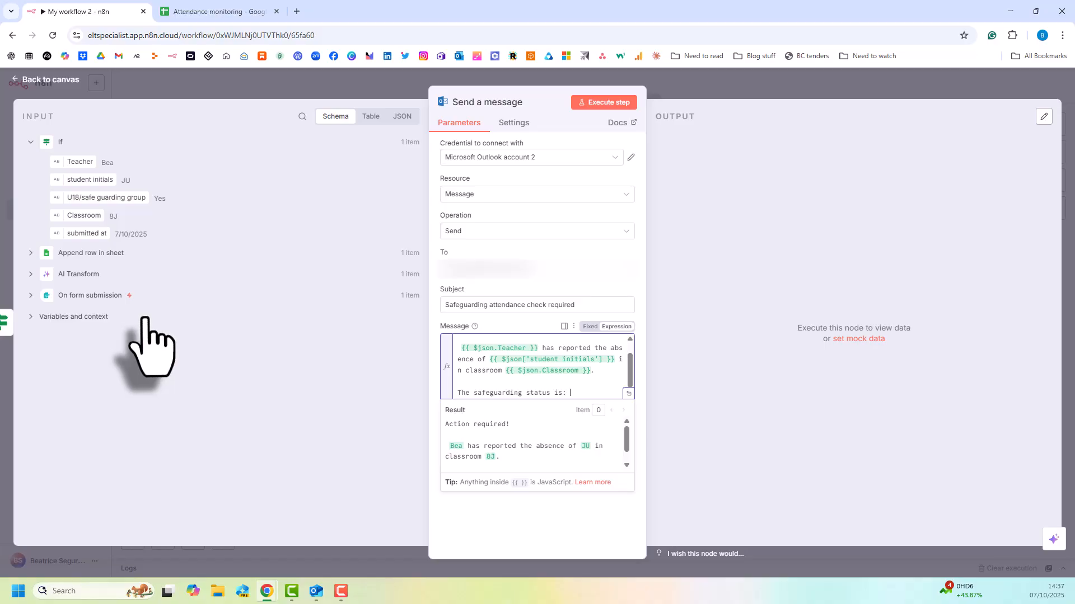
drag(106, 197, 582, 385)
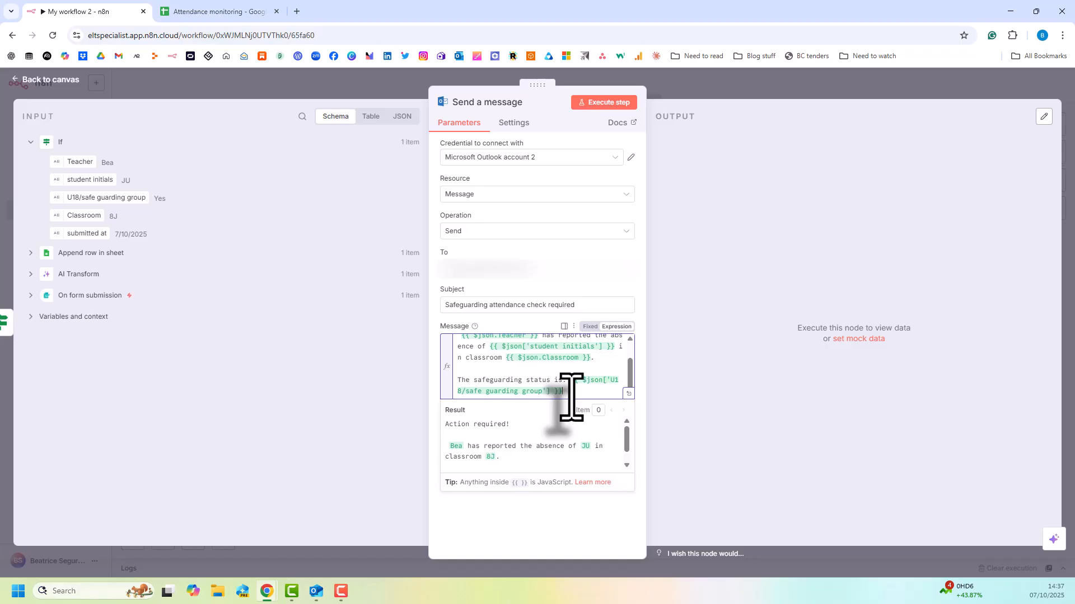
Add the note "(Yes = U18/safeguarding category, safeguarding lead needs to take action No = No action required immediately)" below the status, with No on its own line.
key(Return)
key(Return)
text((Yes = U18/safeguarding category, safeguarding lead needs to take action No = No action required immediately))
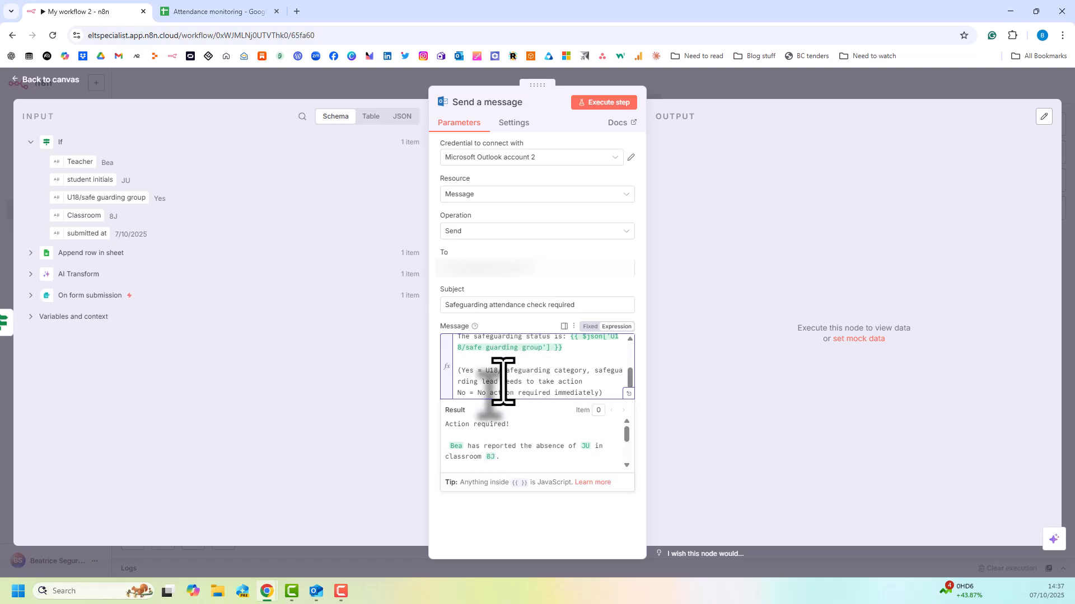
click(502, 526)
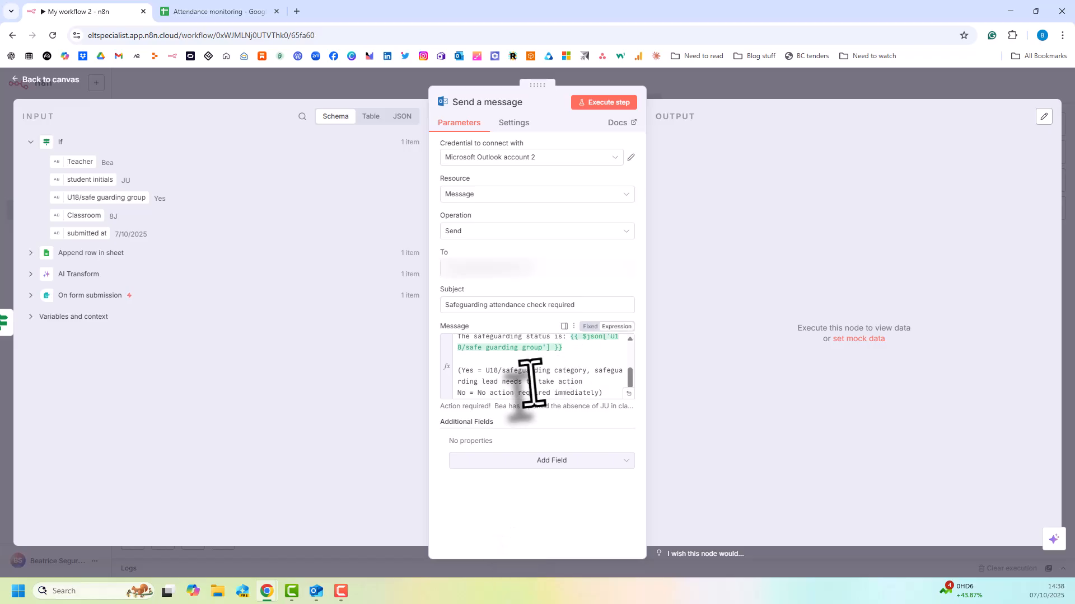
Execute the Send a message node and switch to Outlook to check the test e-mail.
click(604, 102)
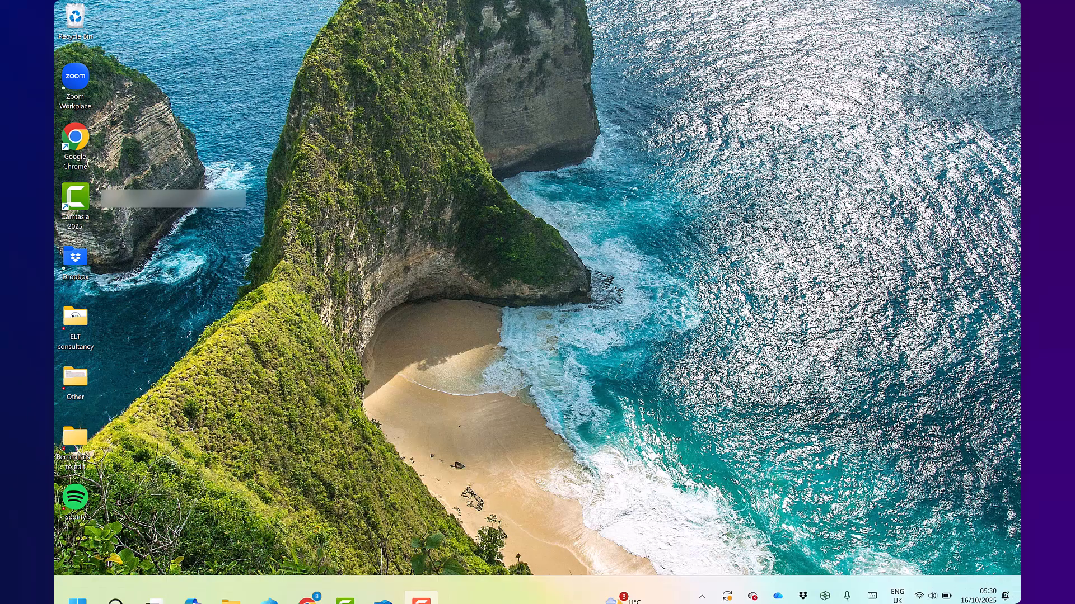
click(383, 584)
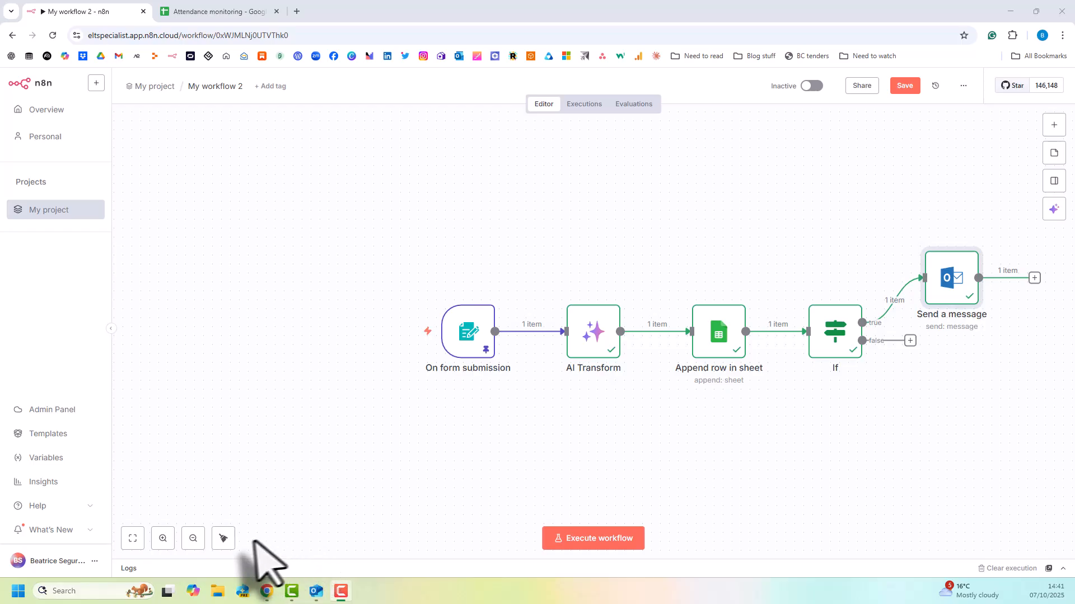
Tidy up the workflow layout and move the Send a message node above the true branch of the If node.
click(223, 538)
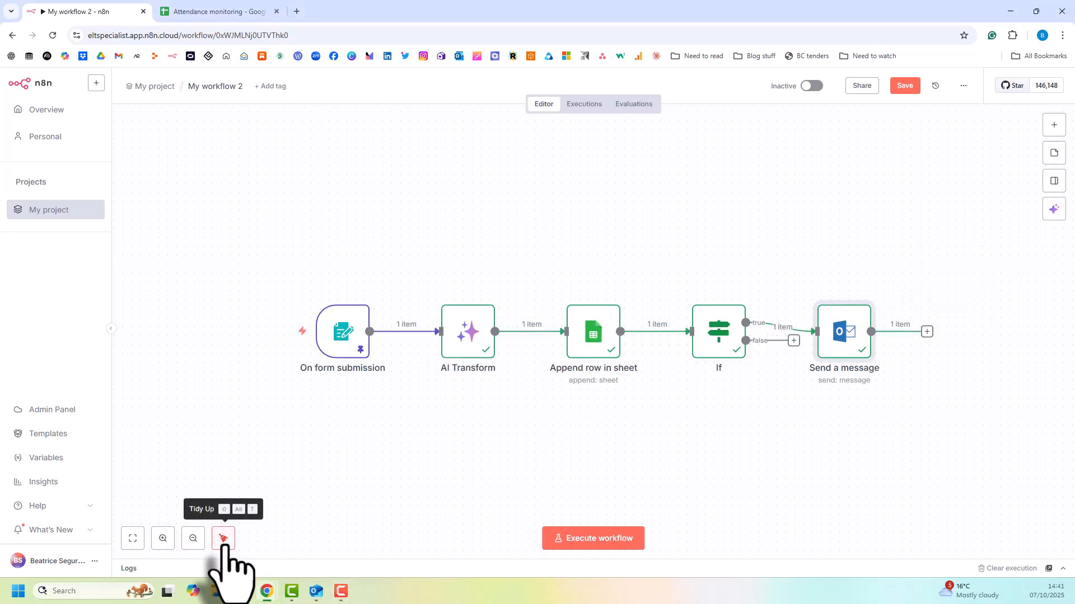
drag(845, 330, 840, 246)
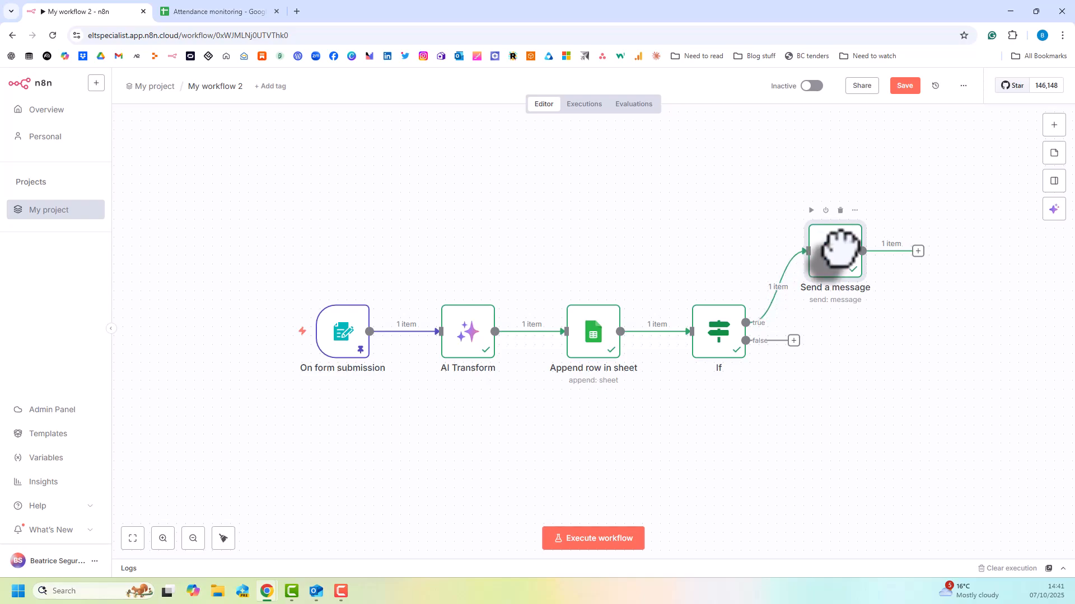
Switch to the Attendance monitoring spreadsheet and compare the entries on the Overall and +18 monitoring sheets.
click(230, 12)
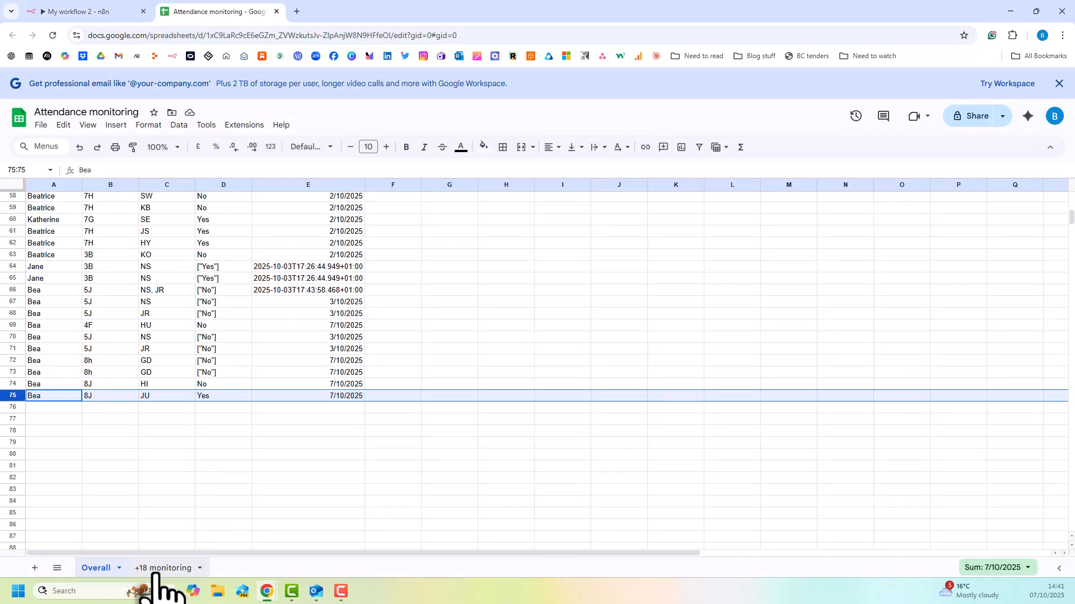
click(159, 569)
scroll(171, 426, down, 5)
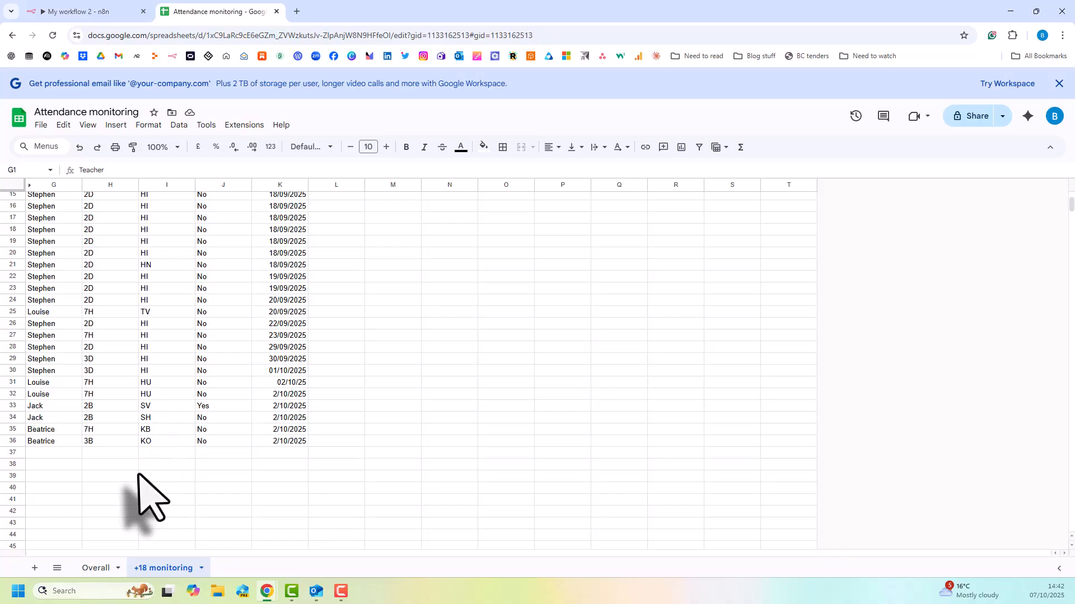
scroll(121, 452, up, 5)
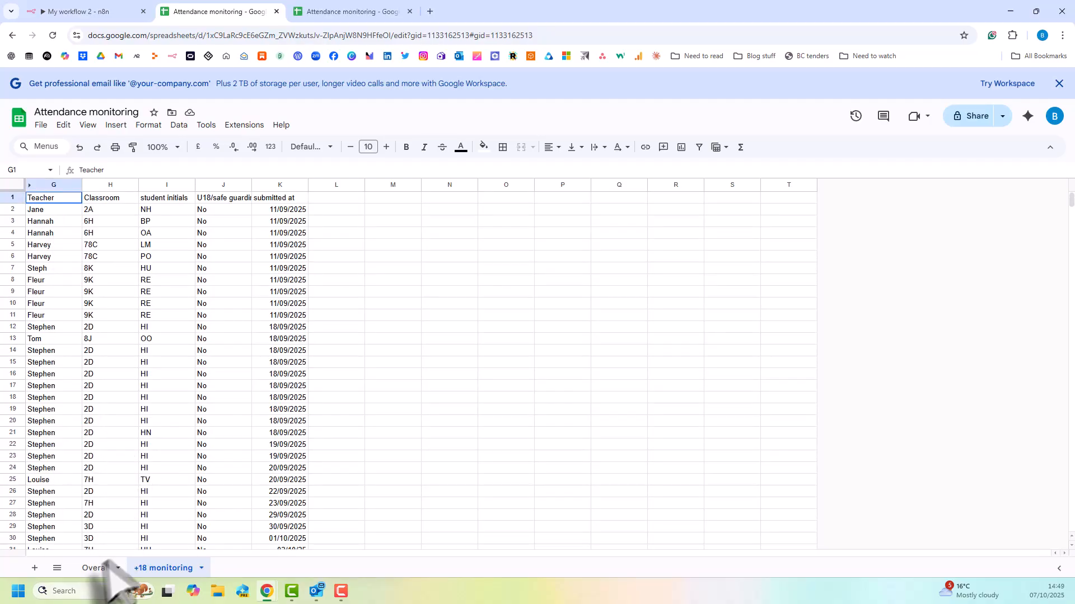
click(100, 568)
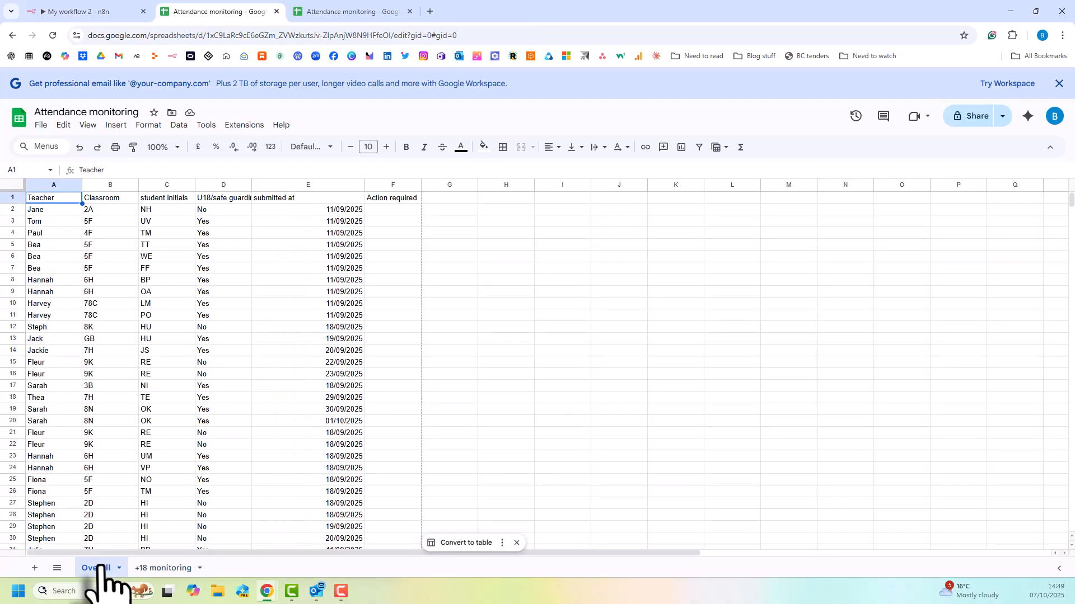
scroll(193, 428, down, 12)
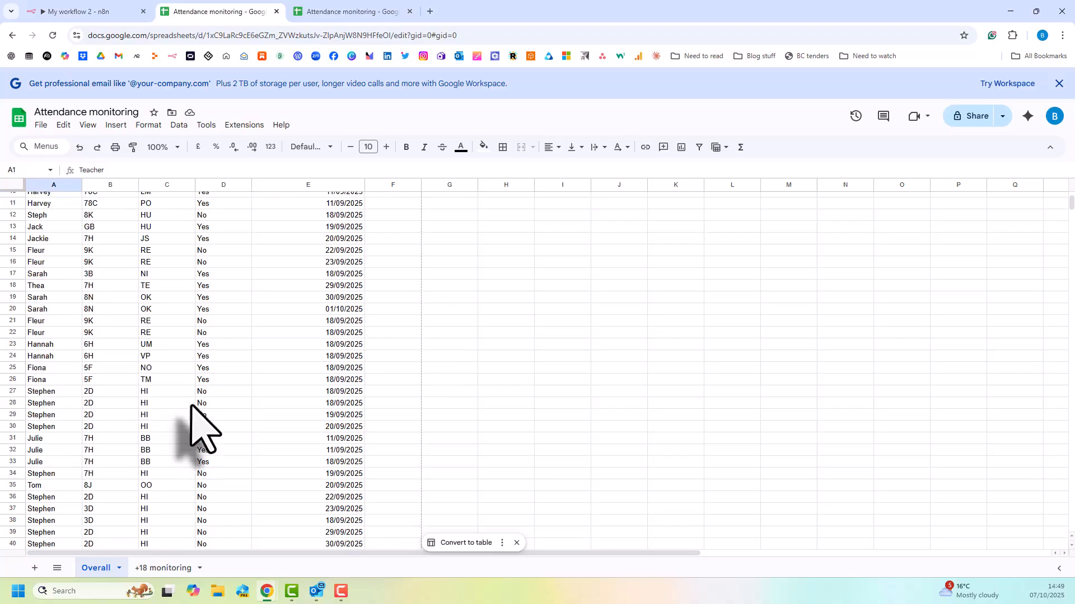
scroll(192, 409, down, 11)
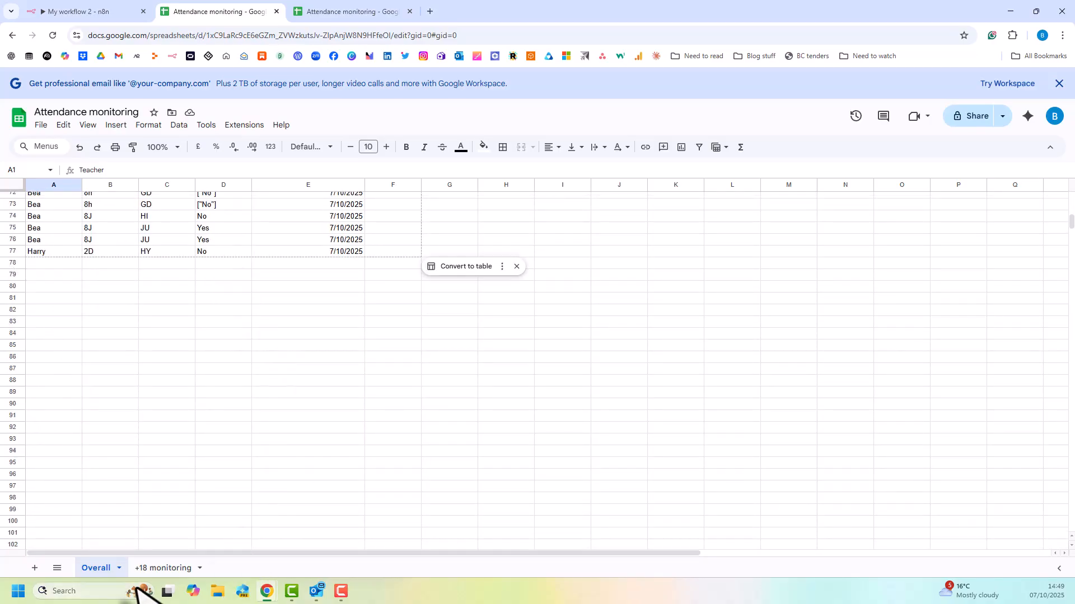
click(163, 568)
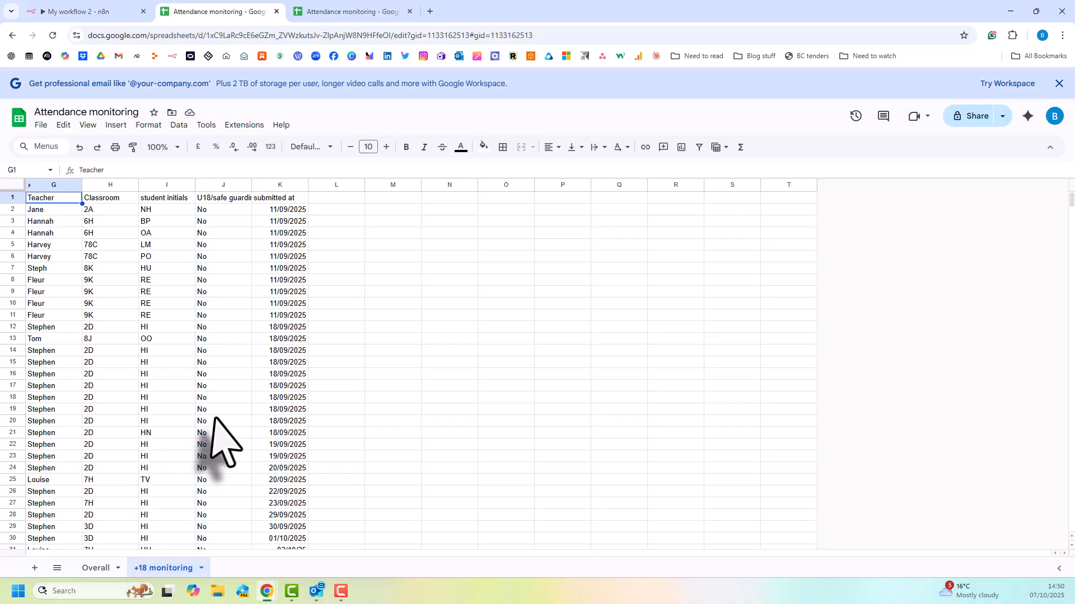
scroll(216, 420, down, 8)
scroll(215, 425, up, 8)
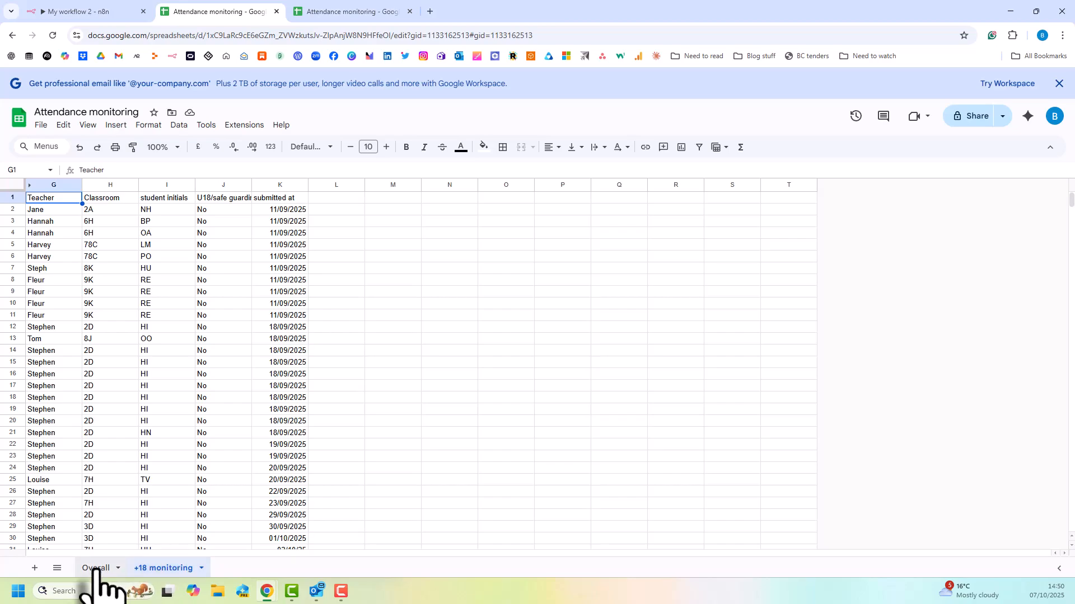
scroll(257, 444, down, 3)
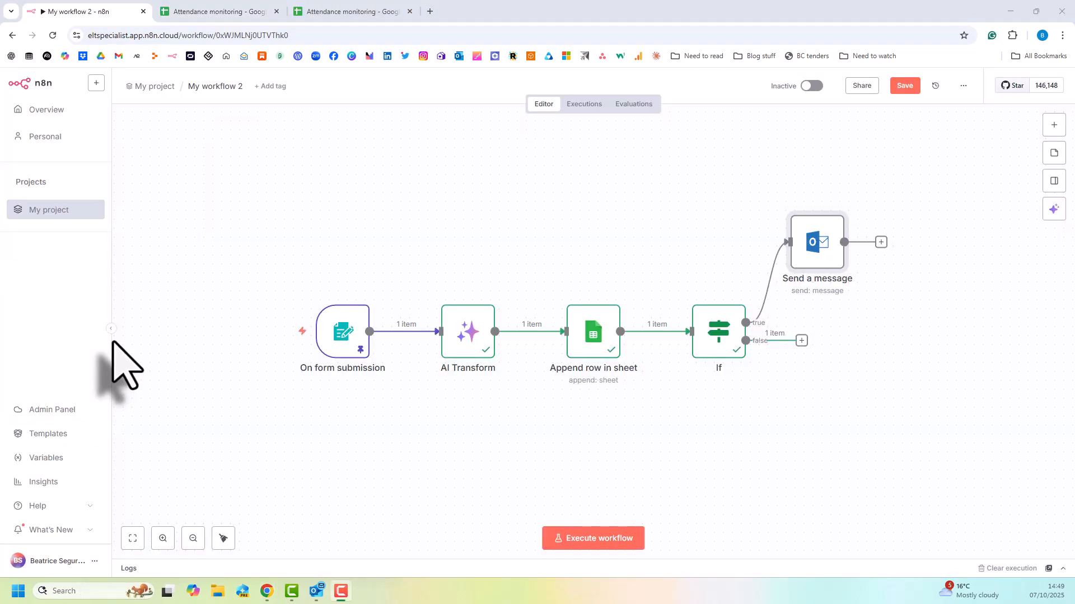
Add a Google Sheets node with the Append row in sheet action to the false branch of the If node.
click(801, 341)
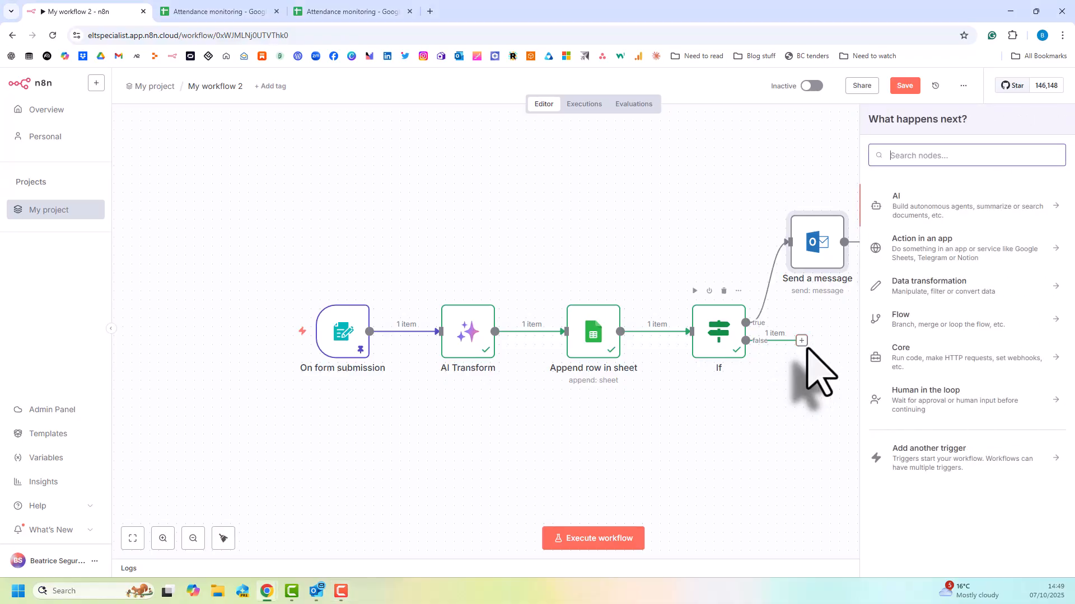
click(184, 8)
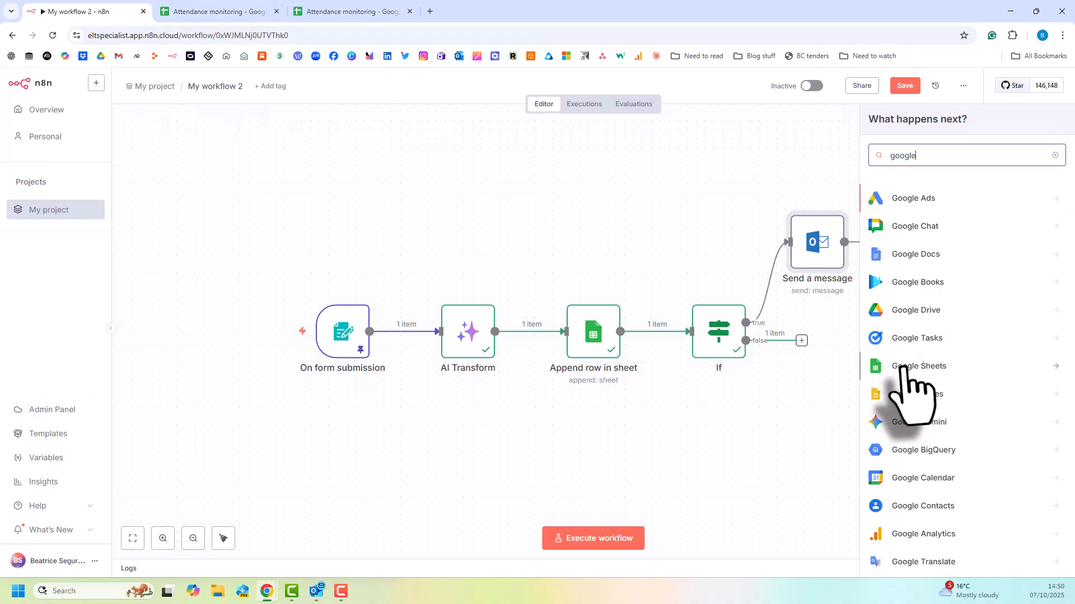
click(901, 369)
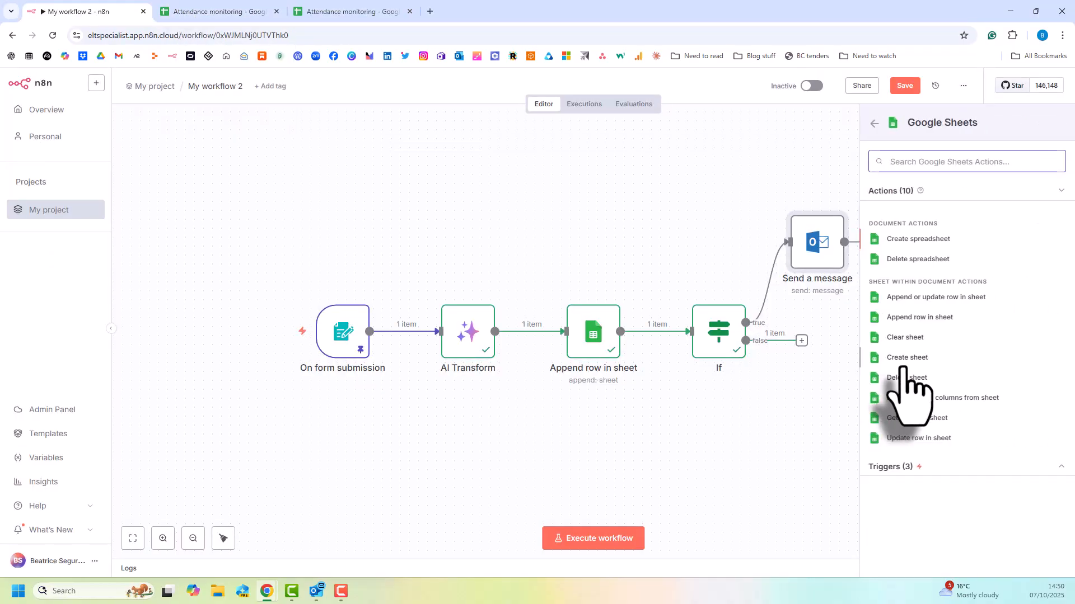
click(909, 318)
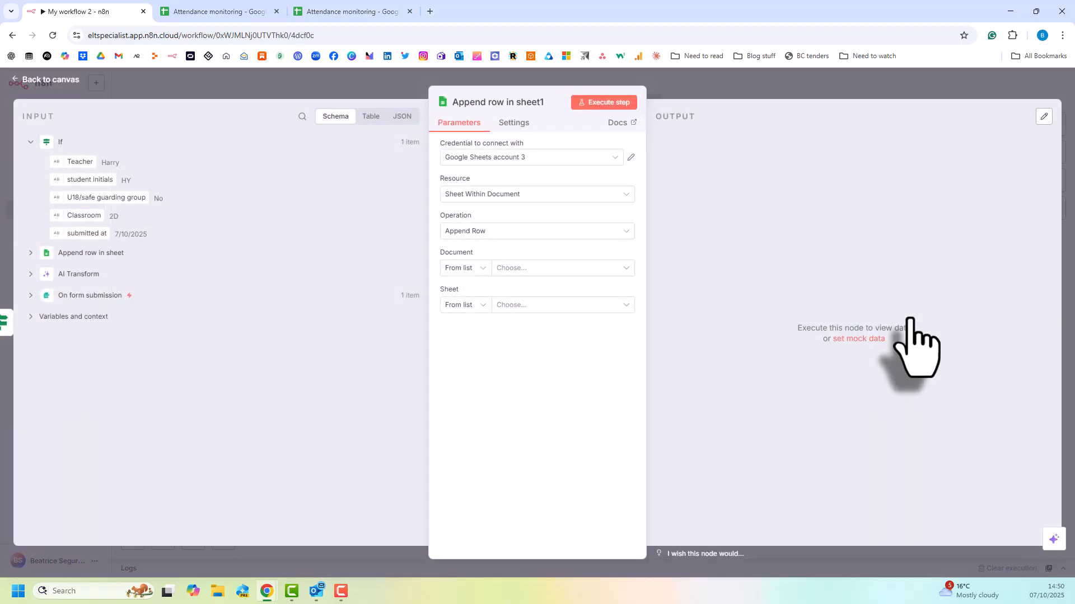
Set the new append node to use Google Sheets account 3, the Attendance monitoring document and the +18 monitoring sheet.
click(526, 159)
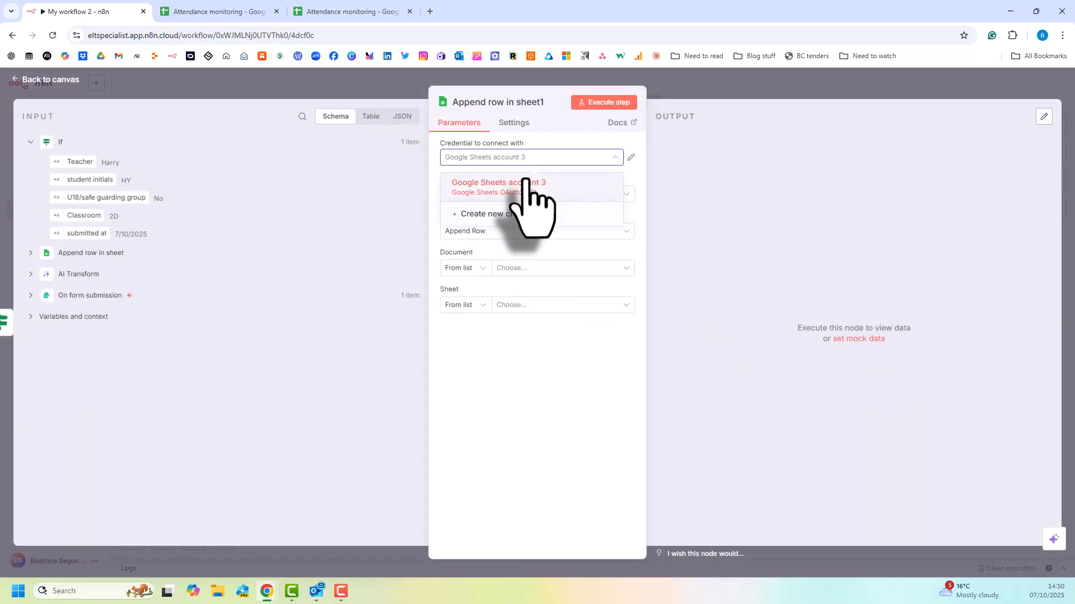
click(525, 182)
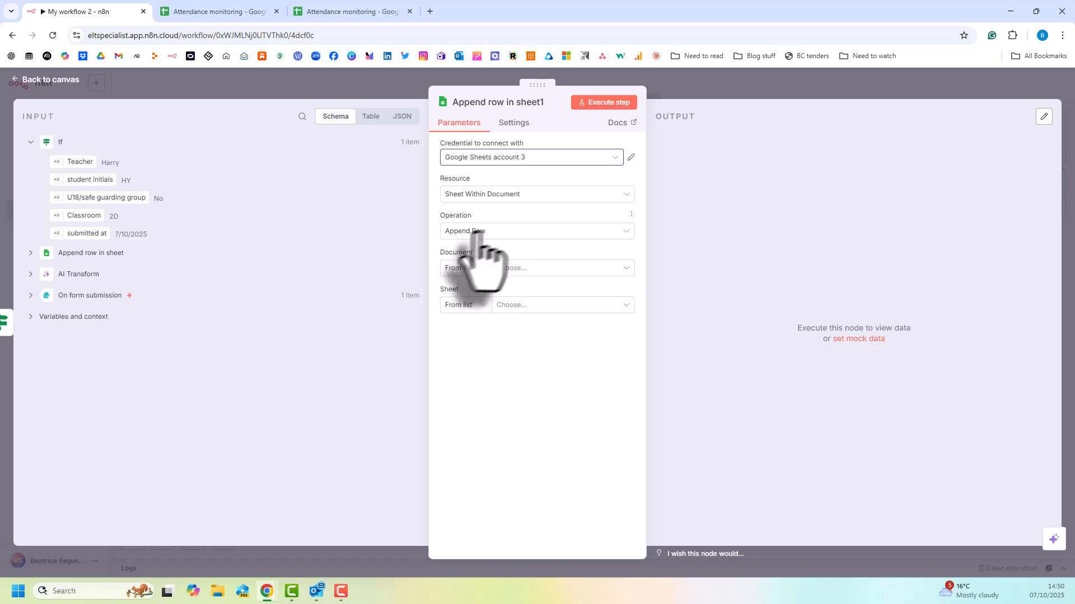
click(523, 269)
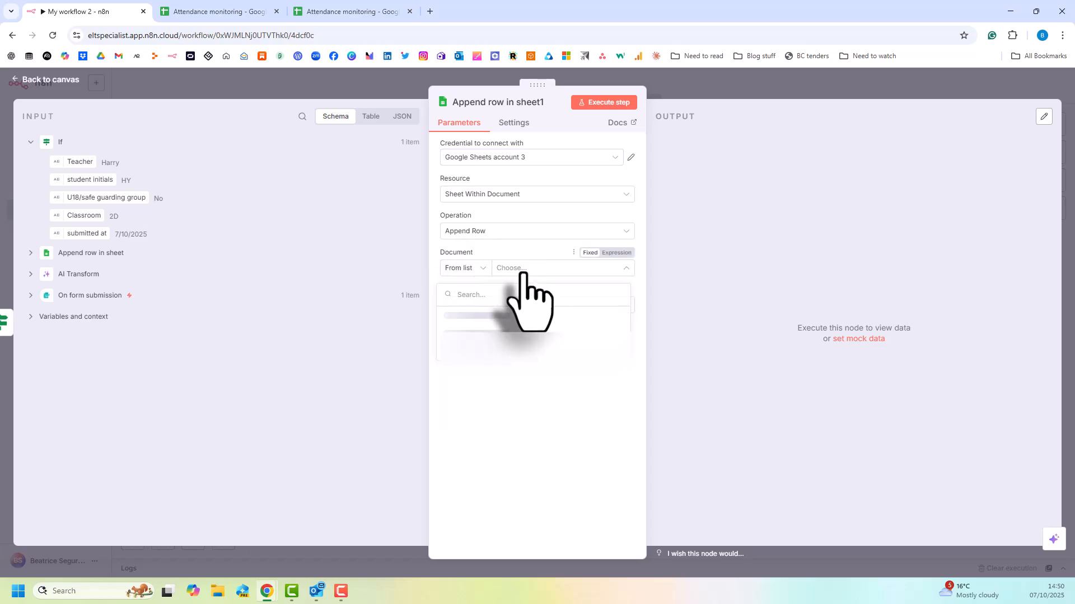
click(485, 316)
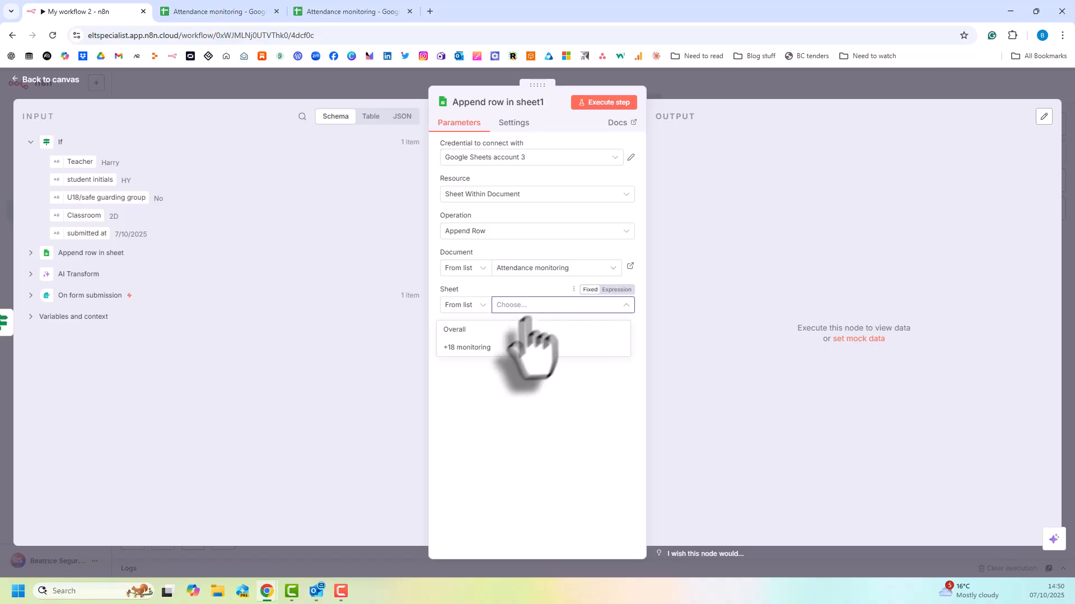
click(493, 347)
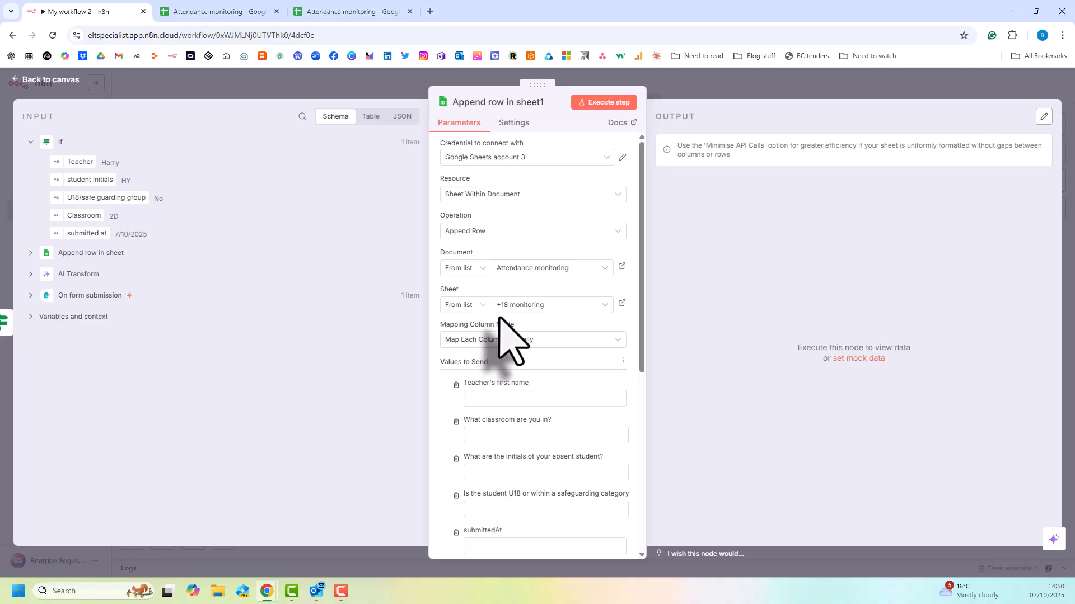
Review the columns listed under Values to Send and set the column mapping mode to Map Automatically.
scroll(497, 322, down, 2)
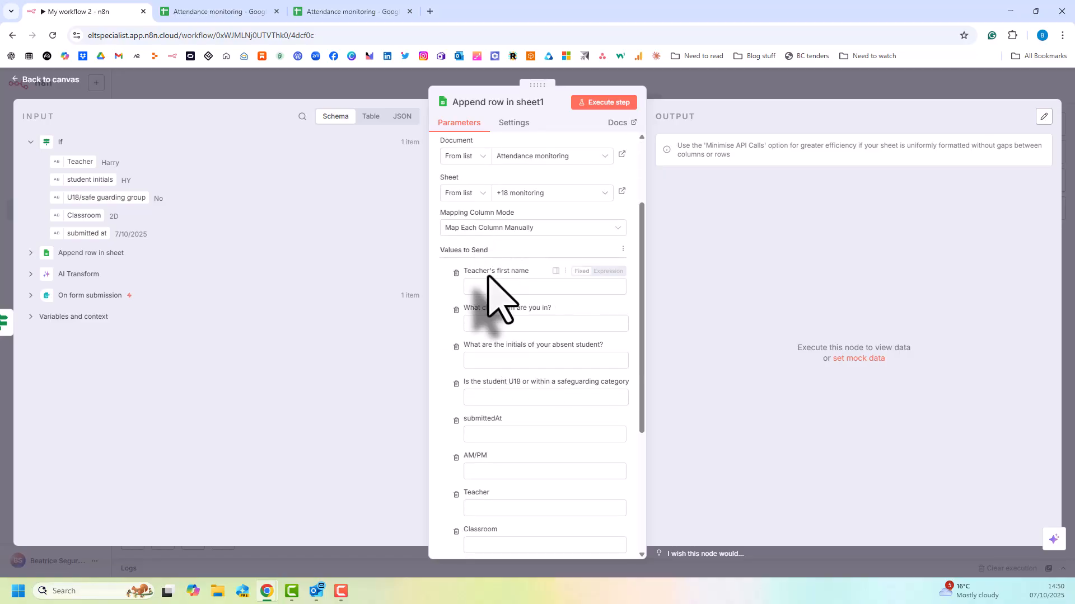
scroll(490, 283, down, 3)
scroll(489, 277, down, 2)
scroll(492, 280, up, 5)
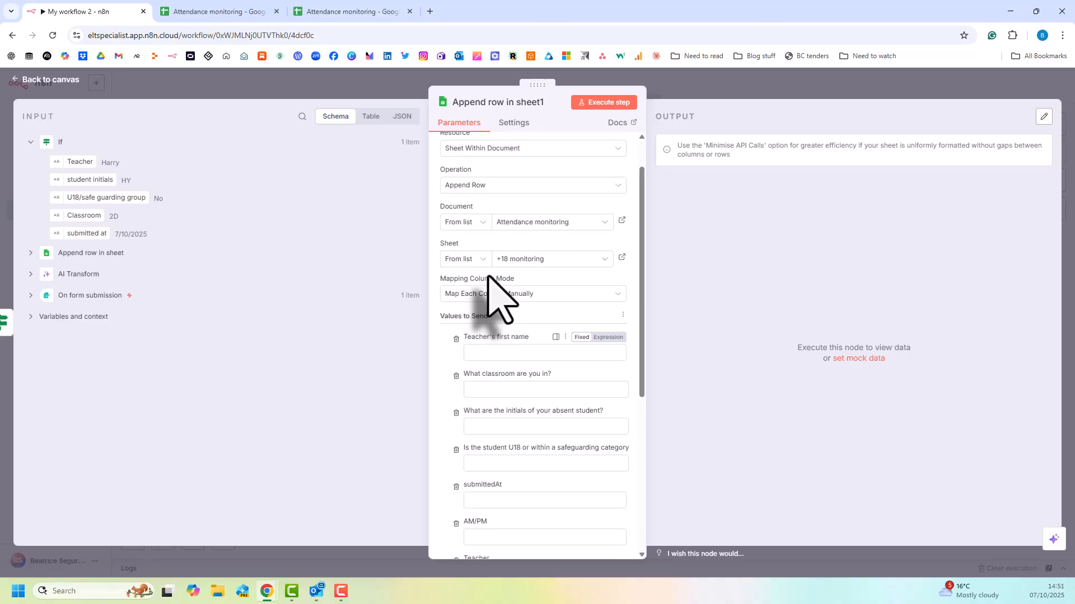
click(615, 295)
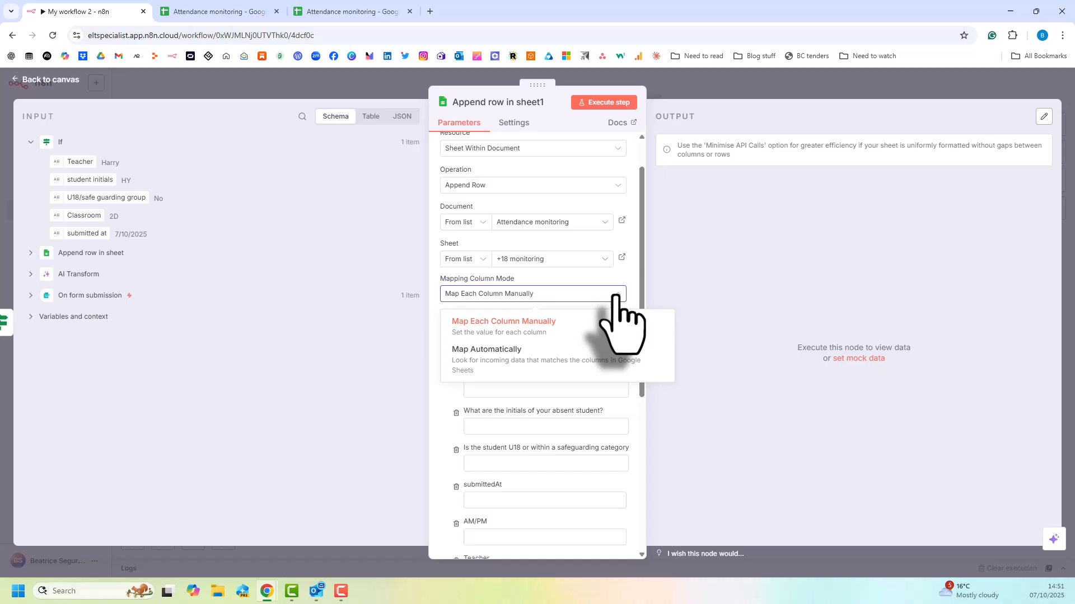
click(483, 354)
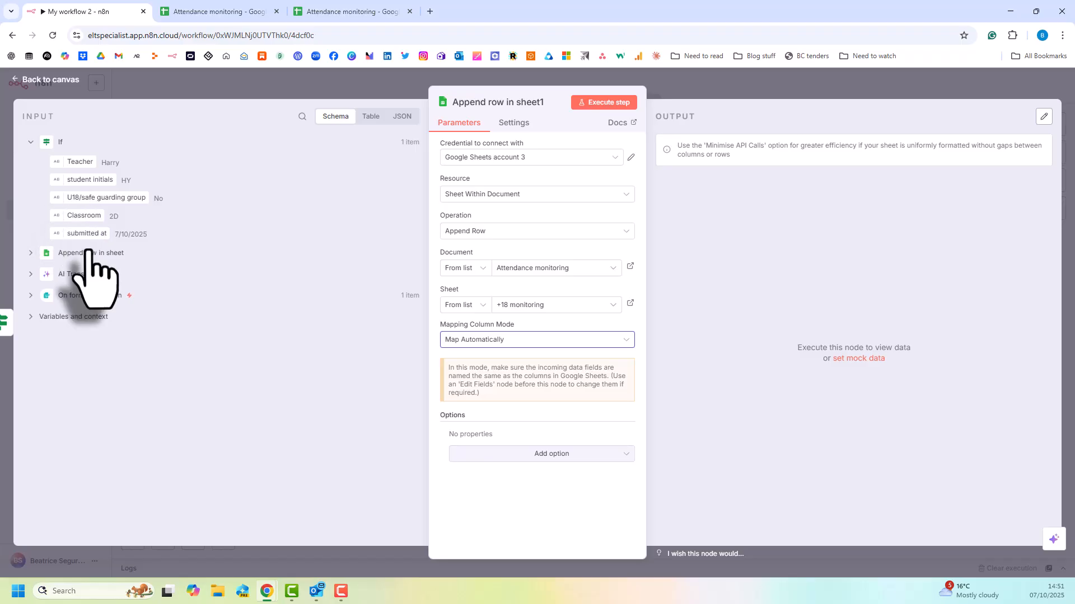
Check the column headers in row 1 of the +18 monitoring sheet against the node's incoming field names.
click(345, 12)
scroll(101, 263, up, 5)
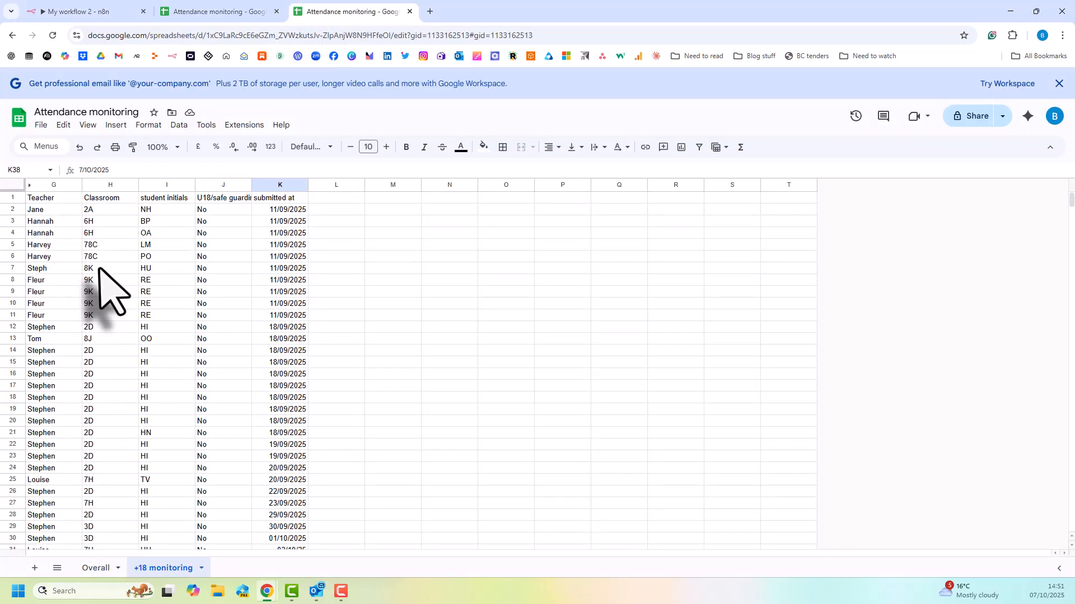
click(12, 198)
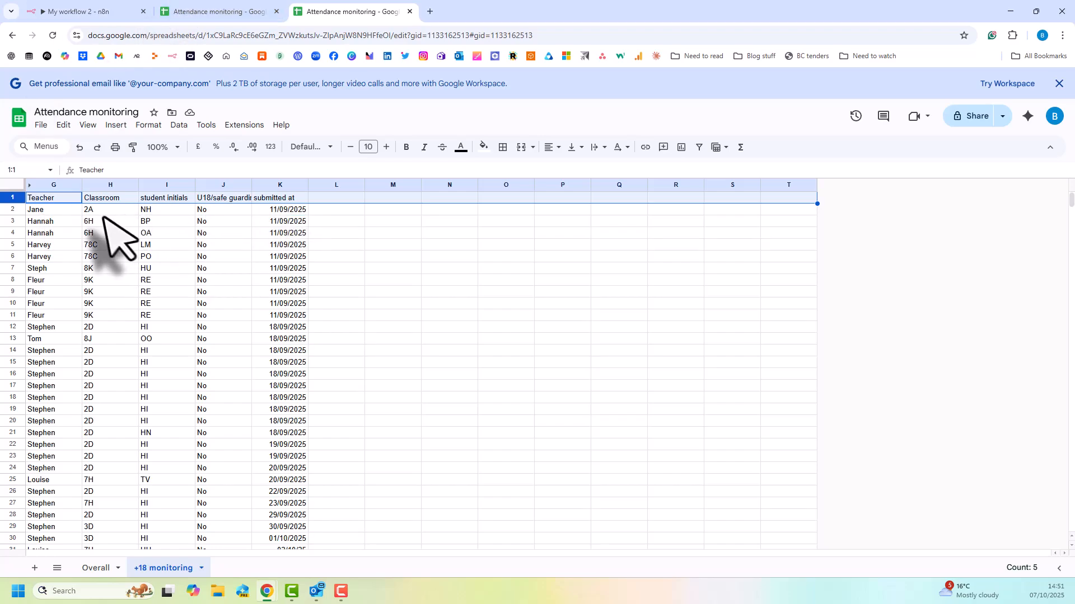
click(91, 11)
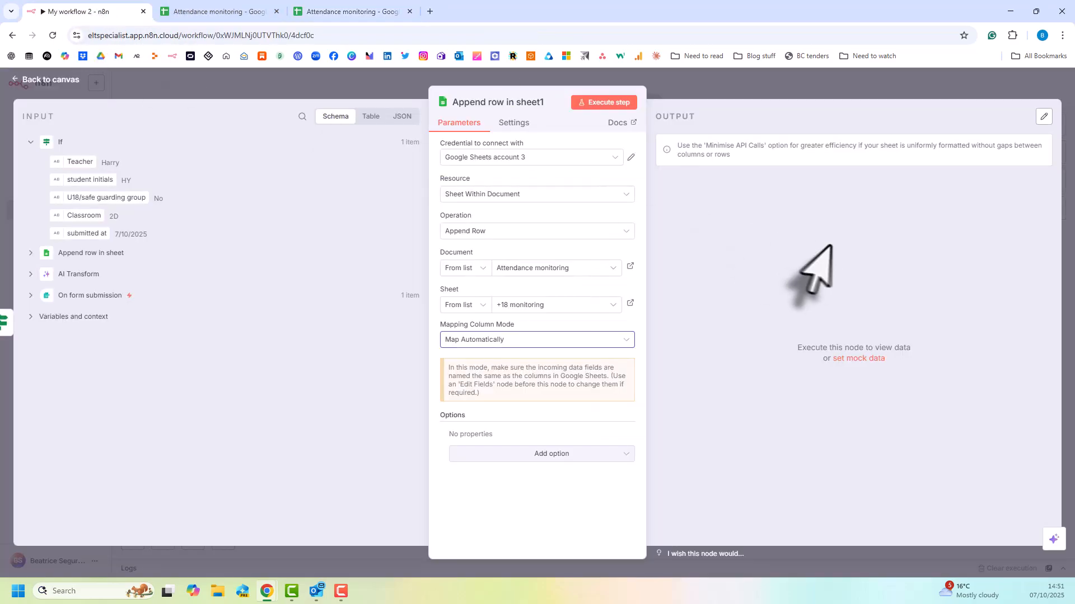
Execute the append node, check the newly appended row on the +18 monitoring sheet, and return to the workflow canvas.
click(600, 103)
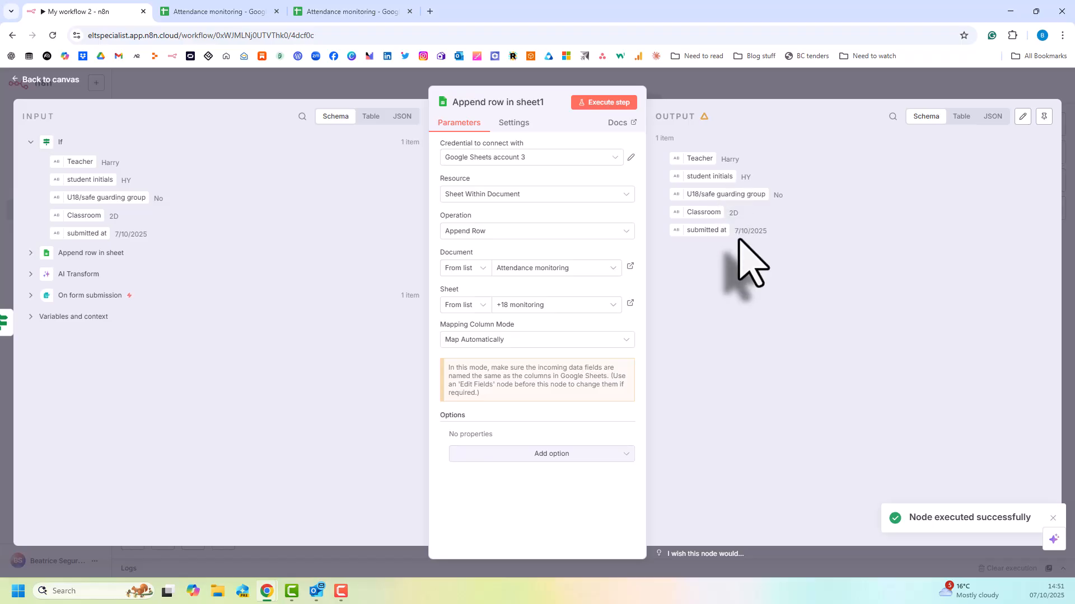
click(307, 12)
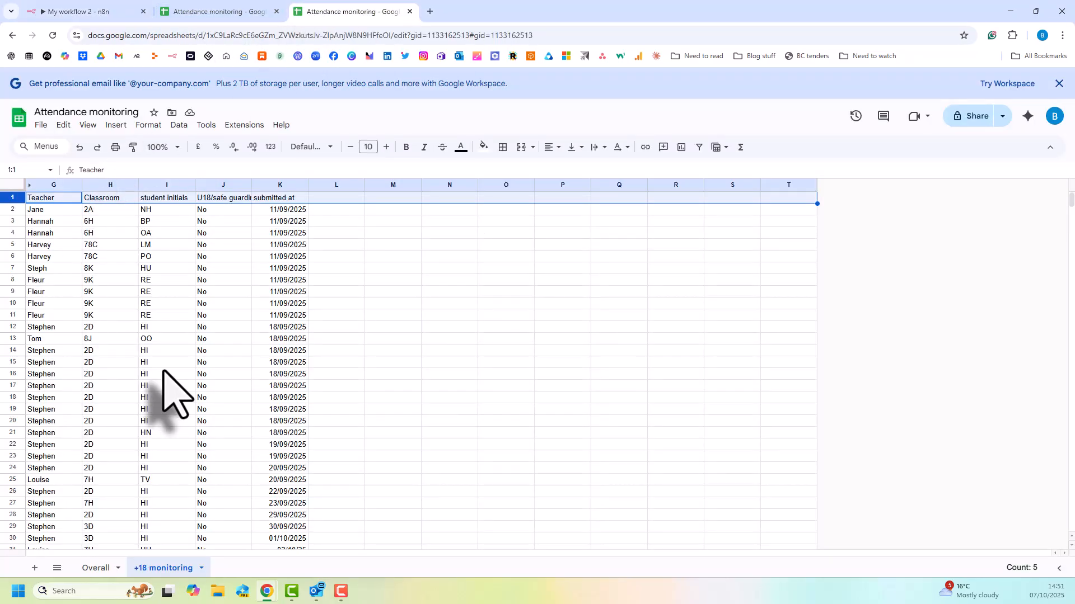
scroll(168, 387, down, 5)
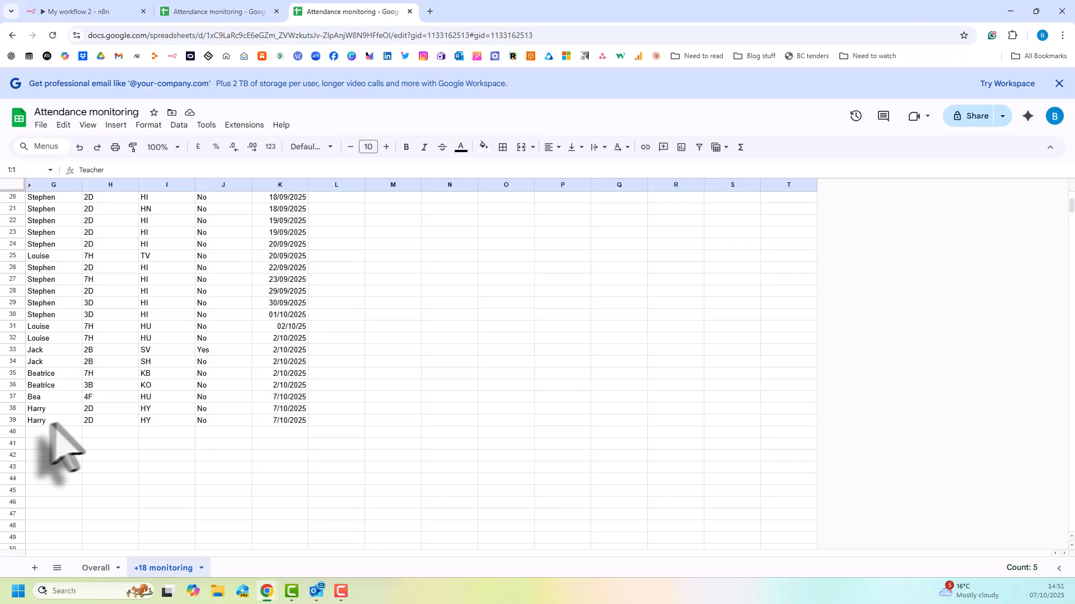
click(271, 421)
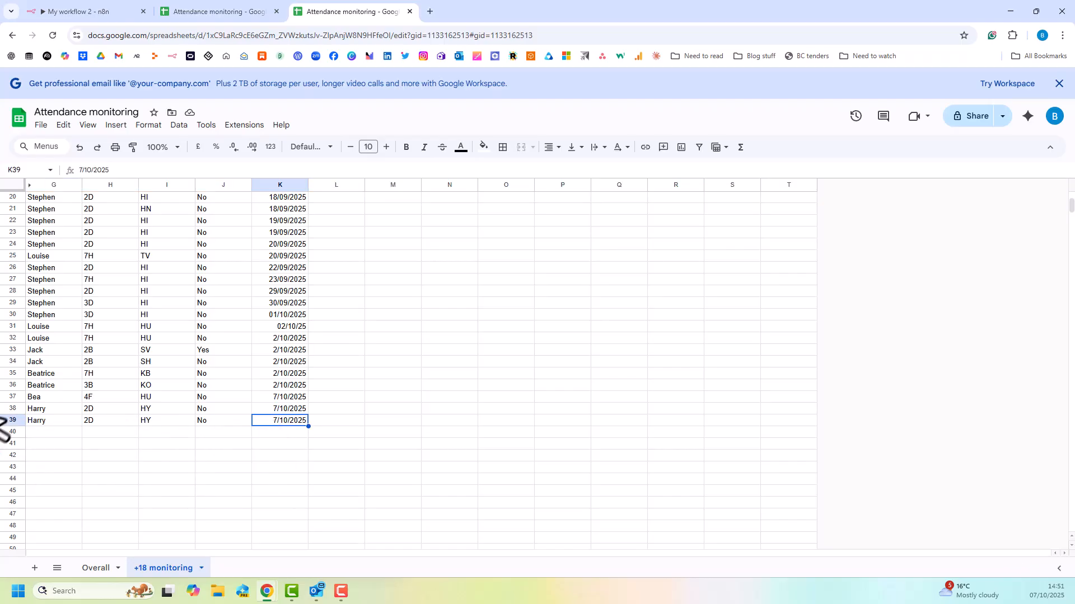
click(84, 11)
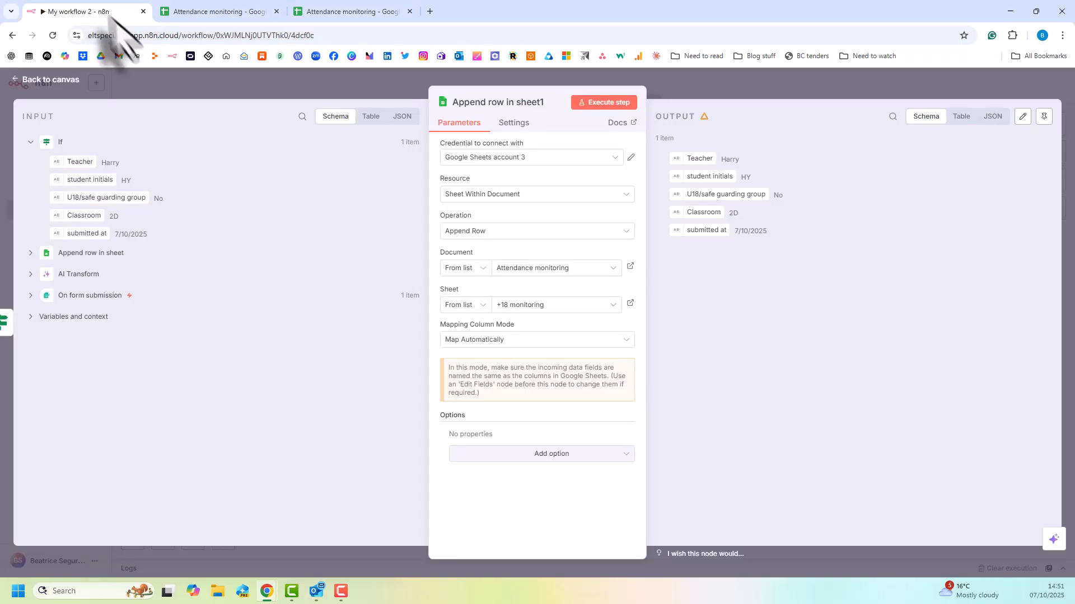
click(809, 322)
drag(582, 336, 421, 349)
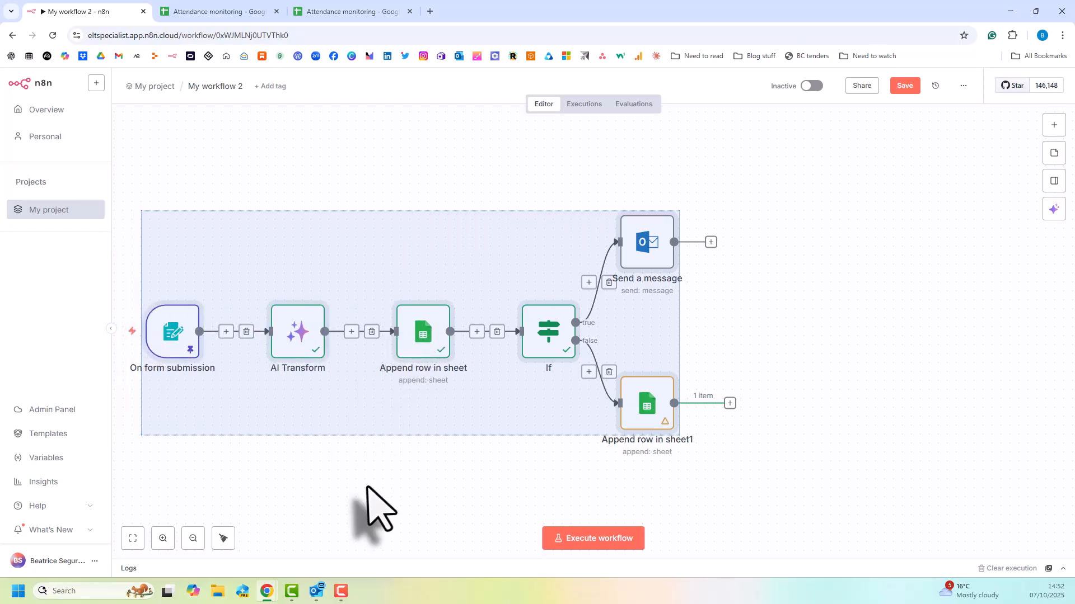
click(365, 487)
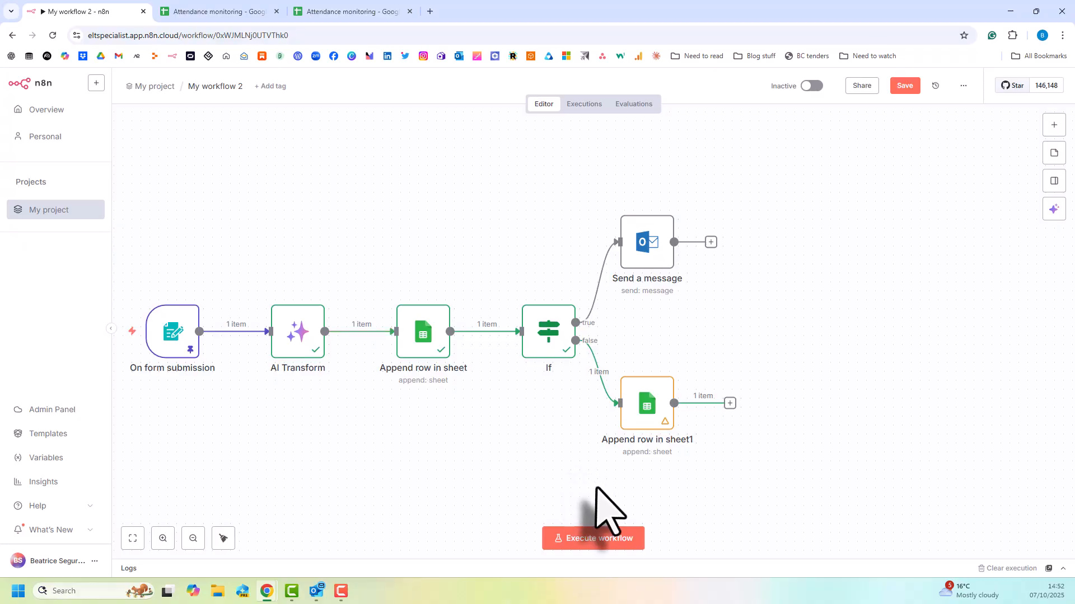
Add an OpenAI node with the Message a model action after the Append row in sheet1 node.
click(729, 403)
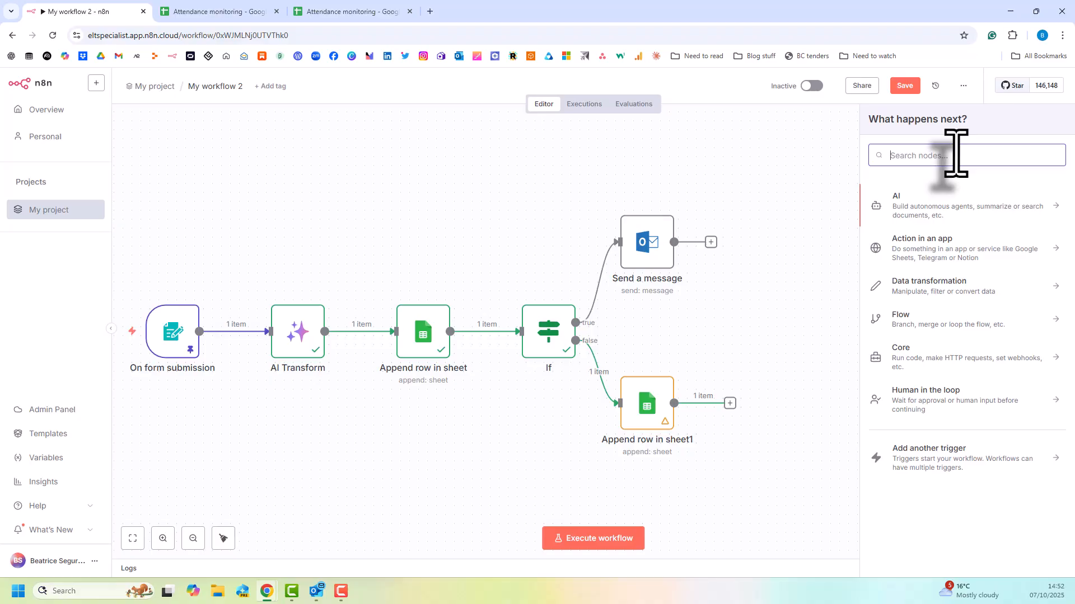
text(open)
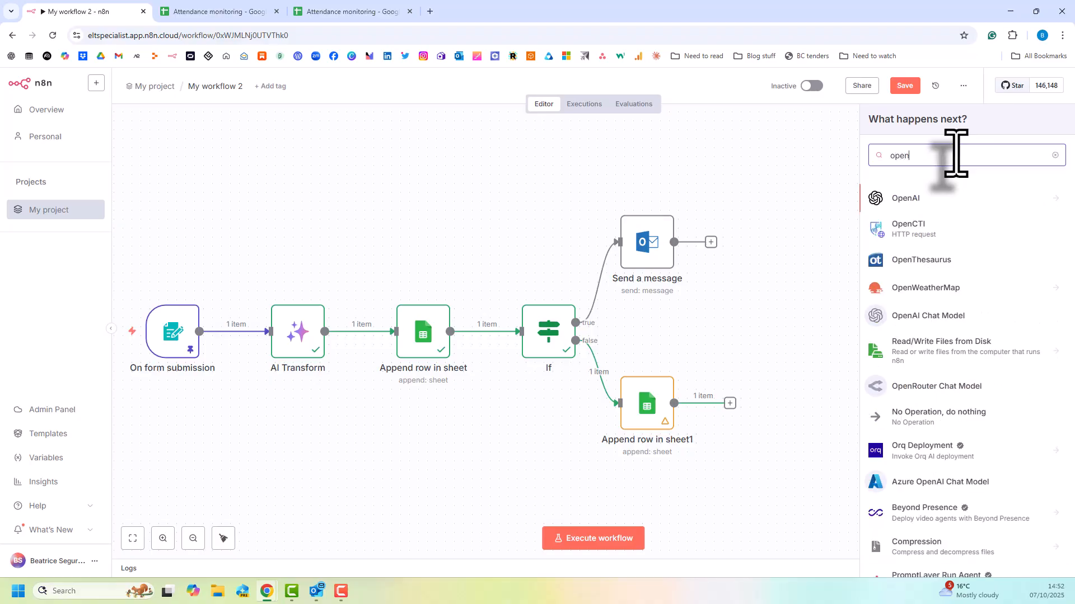
click(903, 201)
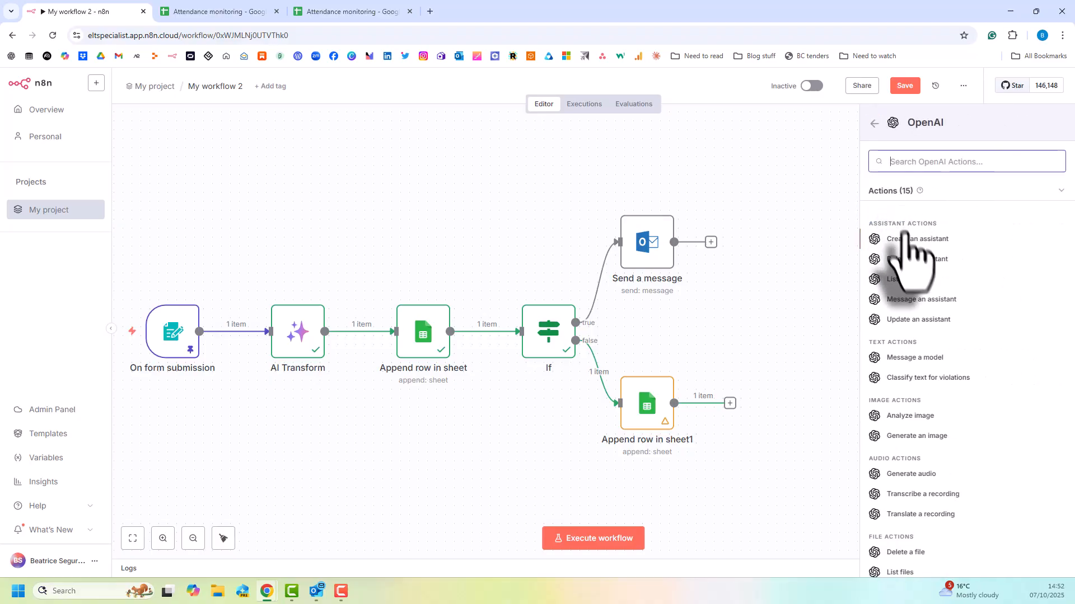
scroll(963, 342, down, 2)
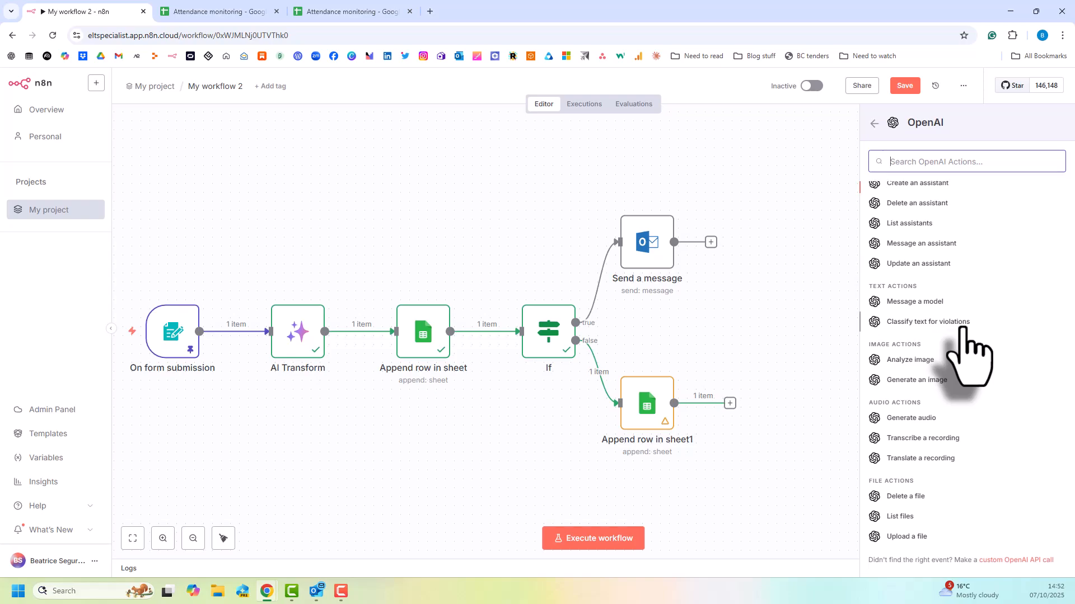
click(910, 303)
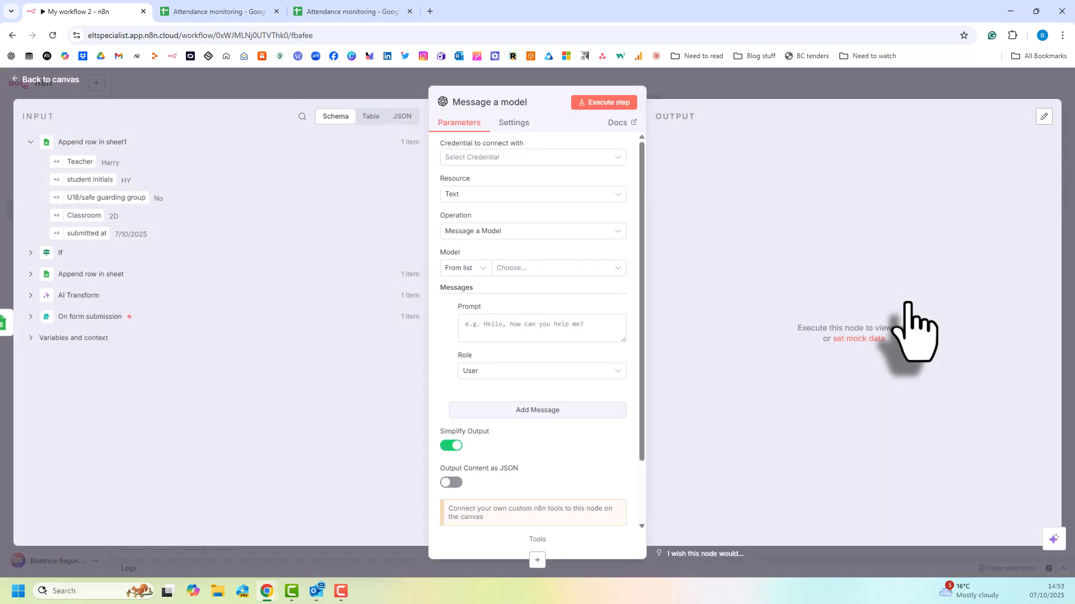
Start a new OpenAI credential for the Message a model node and ask the assistant for setup instructions.
click(616, 159)
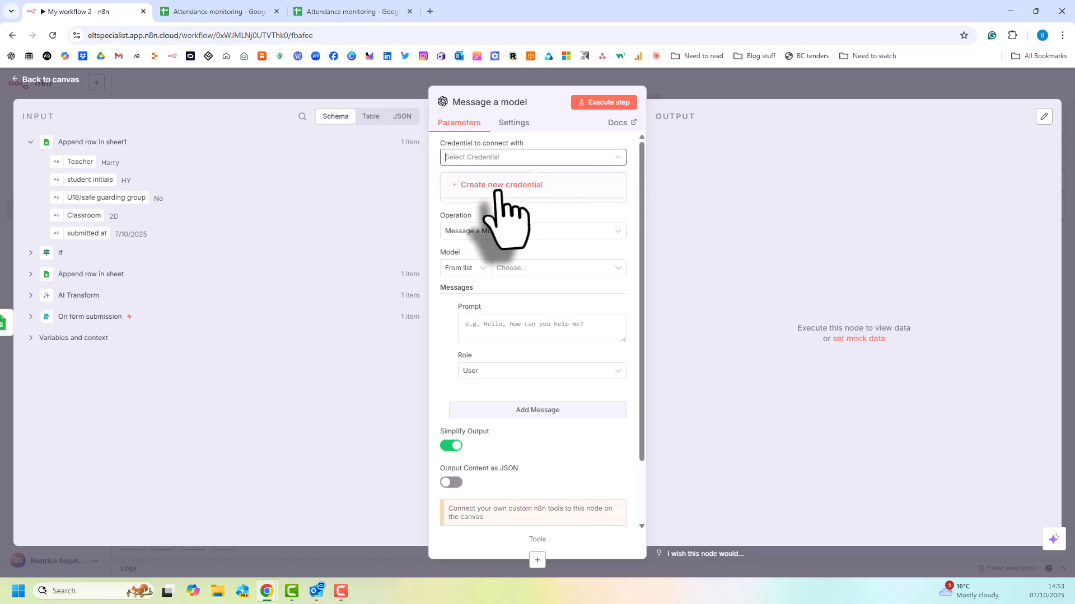
click(498, 186)
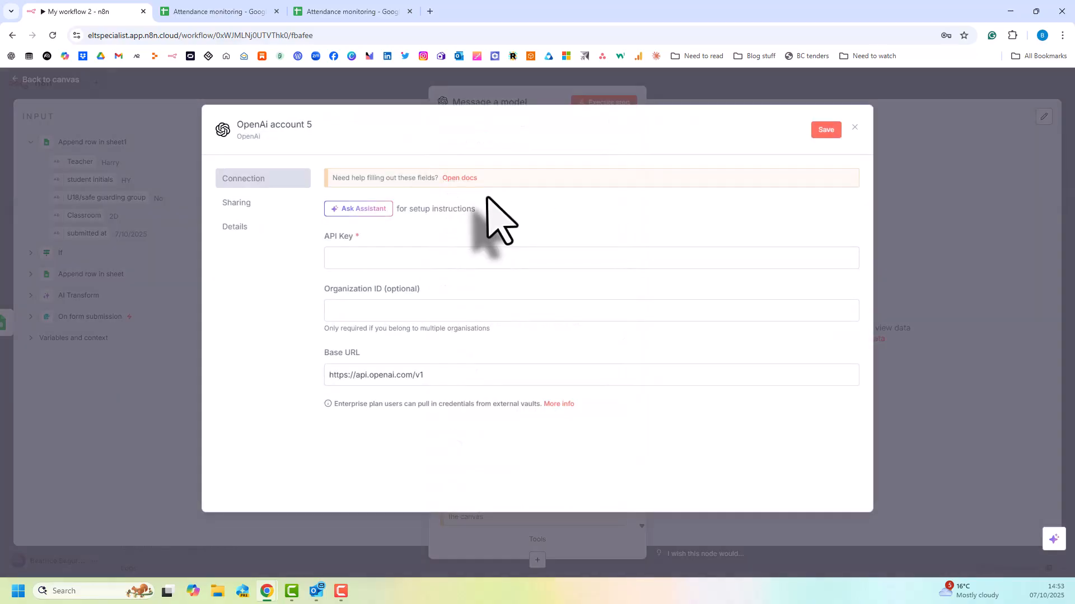
click(375, 260)
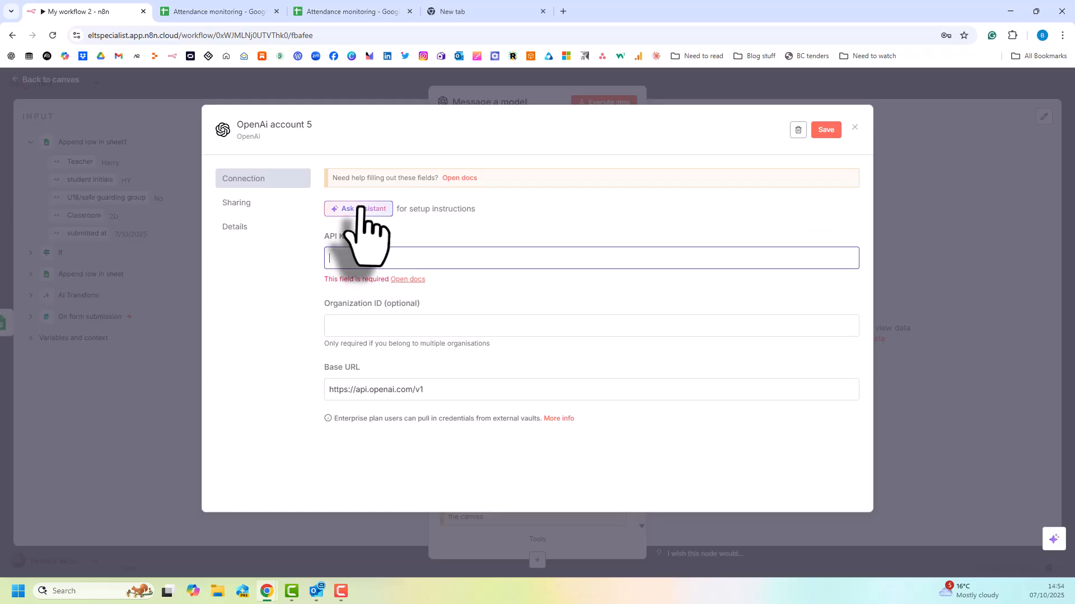
click(361, 210)
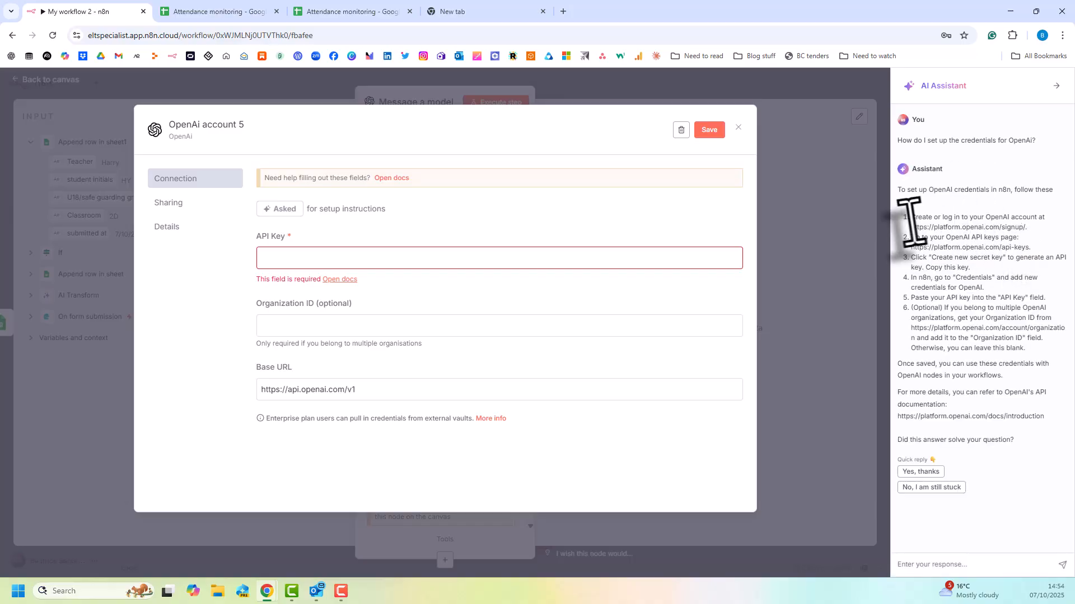
Open the OpenAI API keys page from the instructions and create a secret key named "+18 attendance monitoring" in the Default project.
drag(910, 247, 1024, 247)
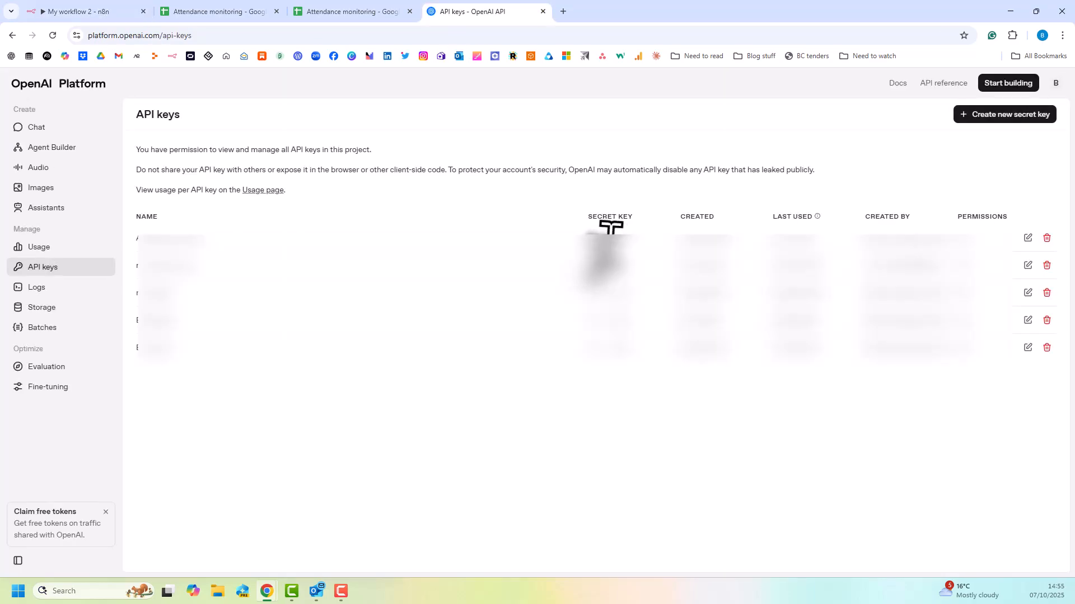
click(1015, 116)
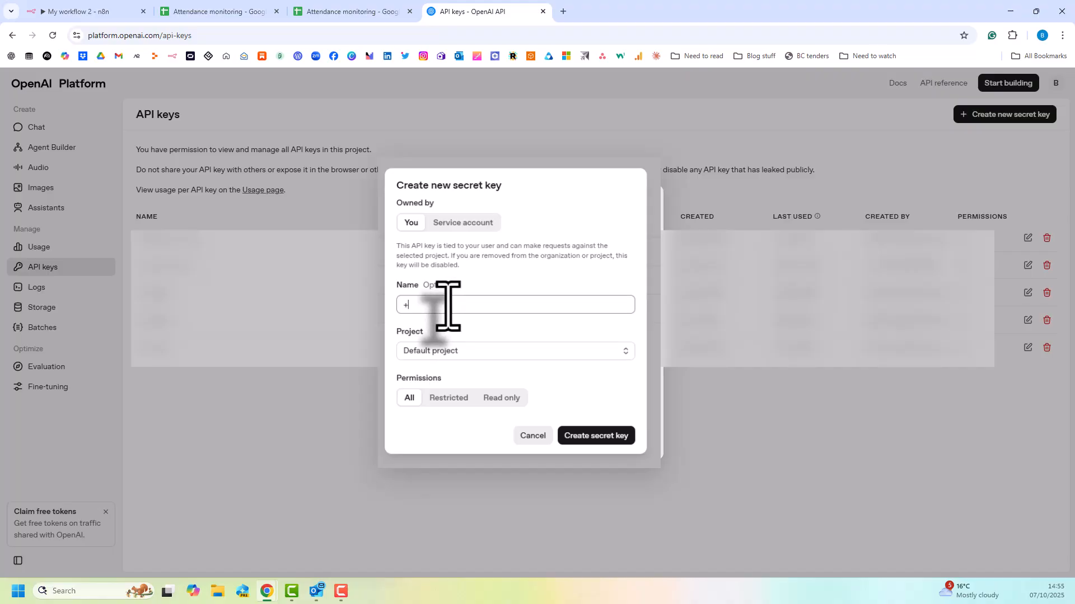
text(ttendance monitoring)
click(460, 350)
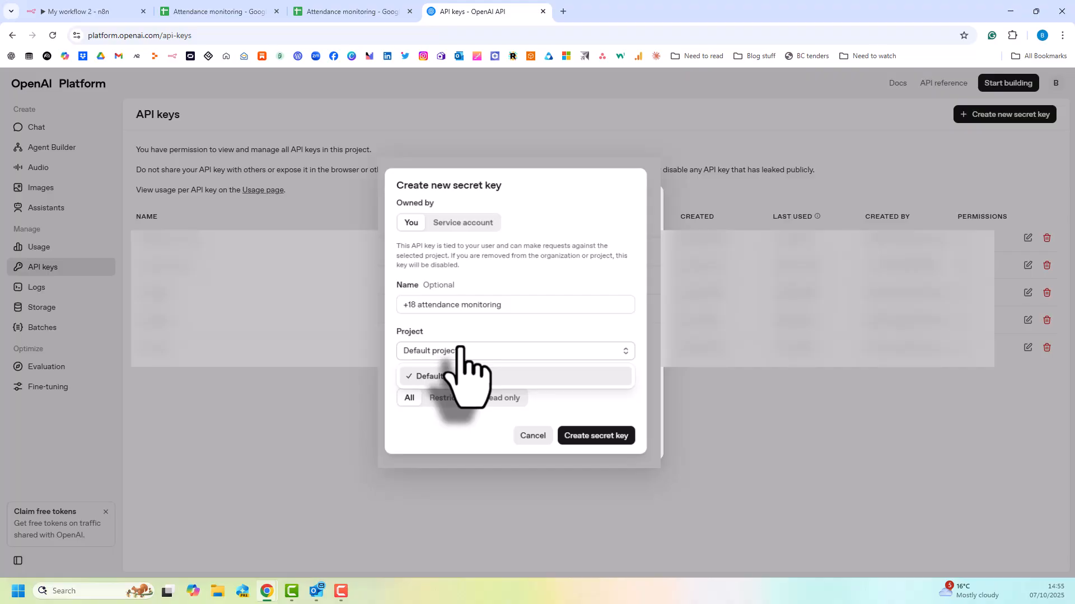
Return to the n8n credential form, paste the API key into the API Key field and save the credential.
click(118, 16)
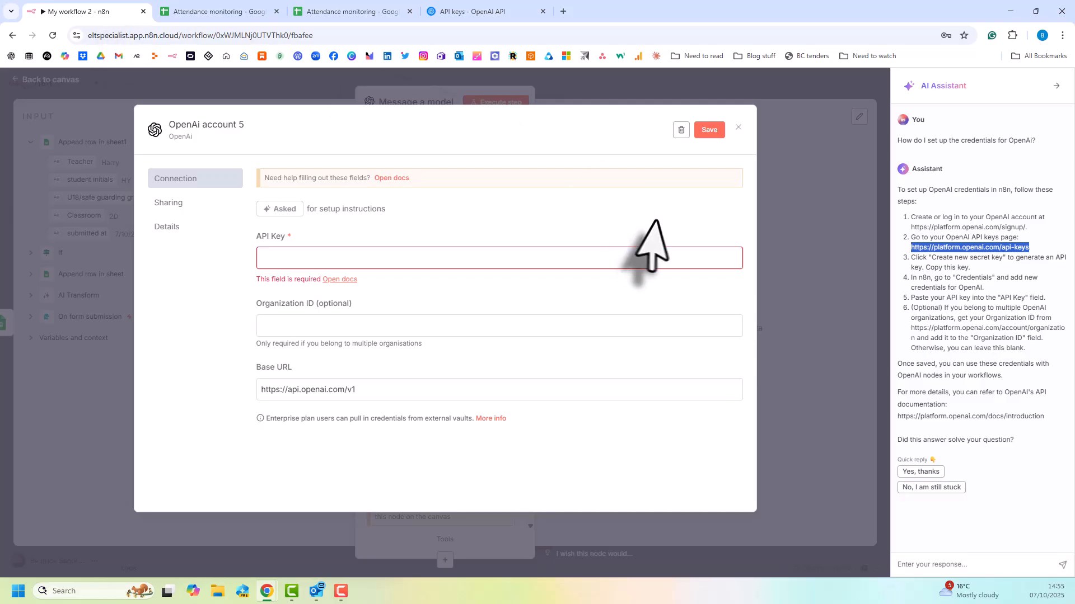
click(552, 259)
key(ctrl+v)
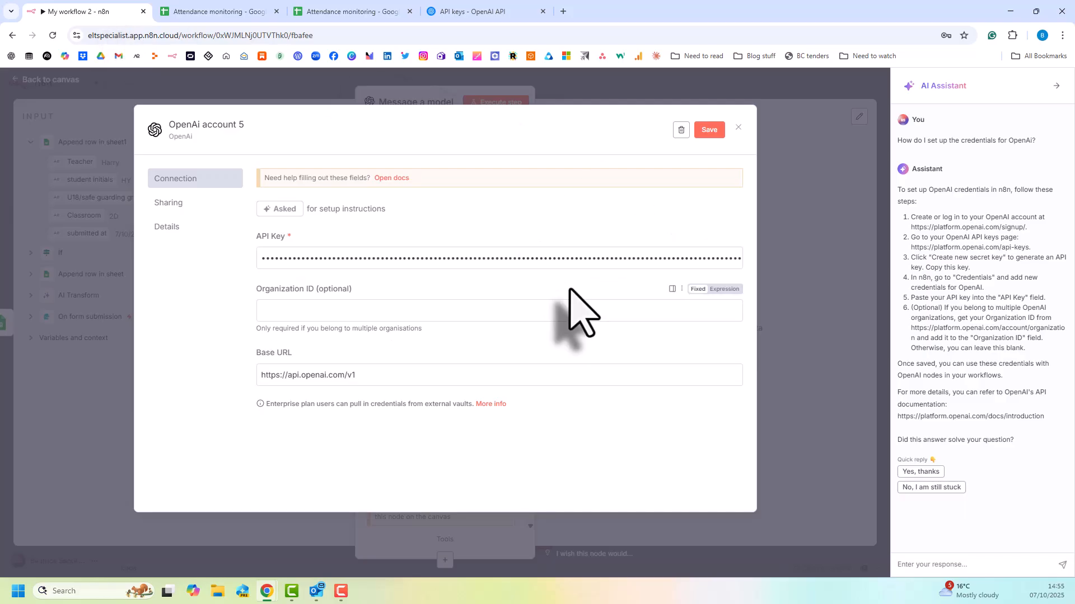
click(709, 130)
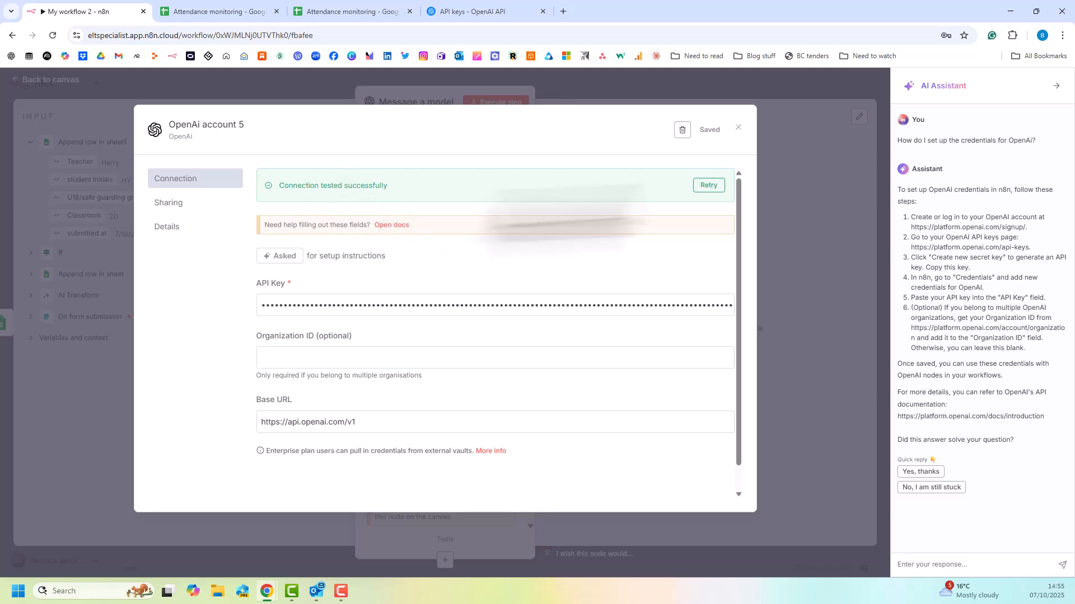
Close the assistant and the saved OpenAI credential, and look through the models offered for the Message a model node.
click(1055, 85)
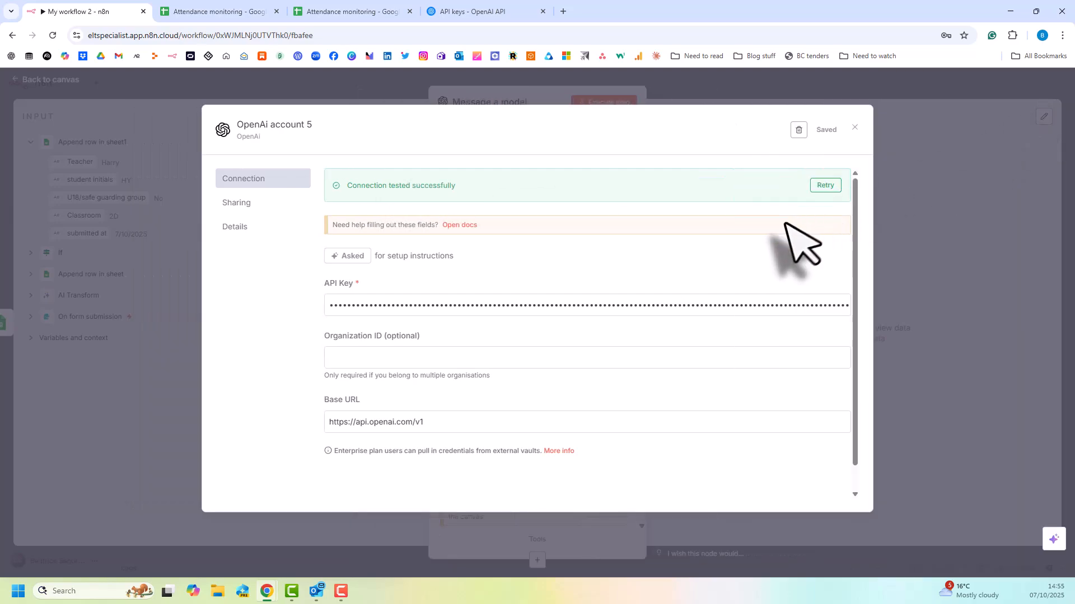
click(856, 130)
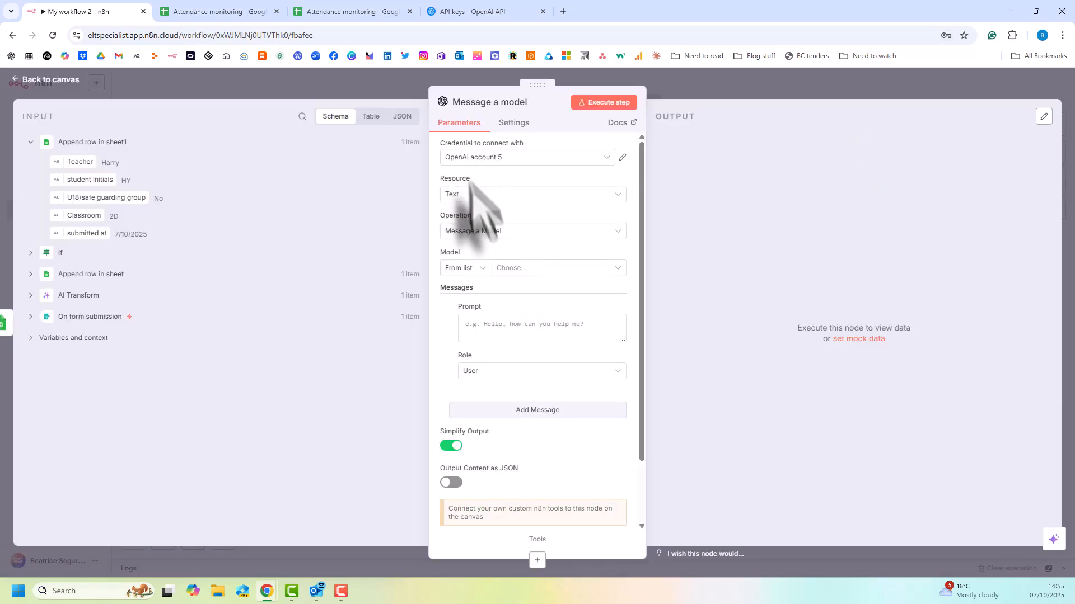
click(528, 273)
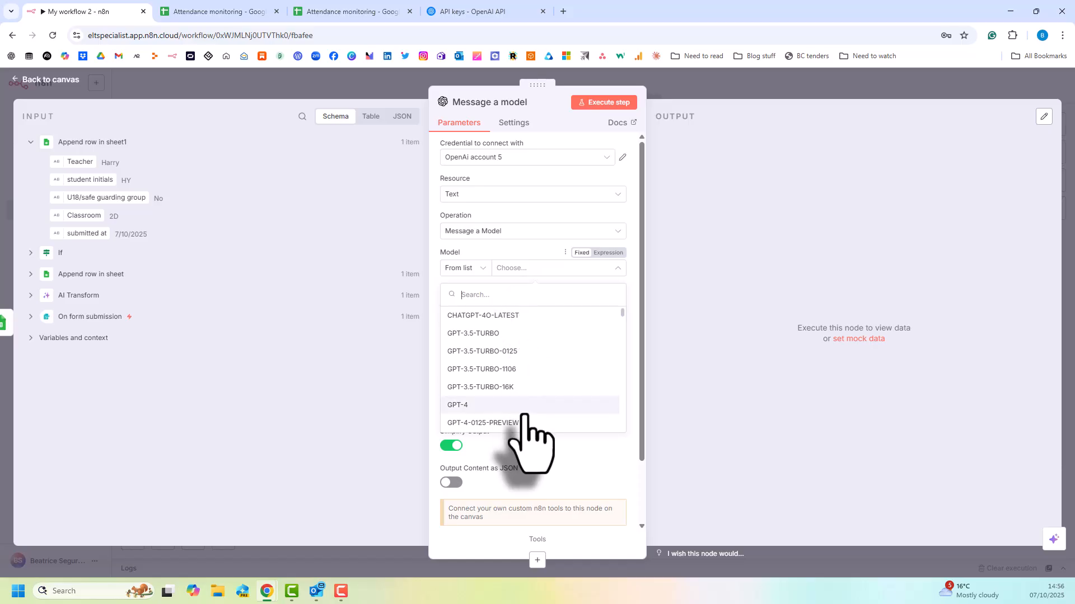
scroll(525, 419, down, 3)
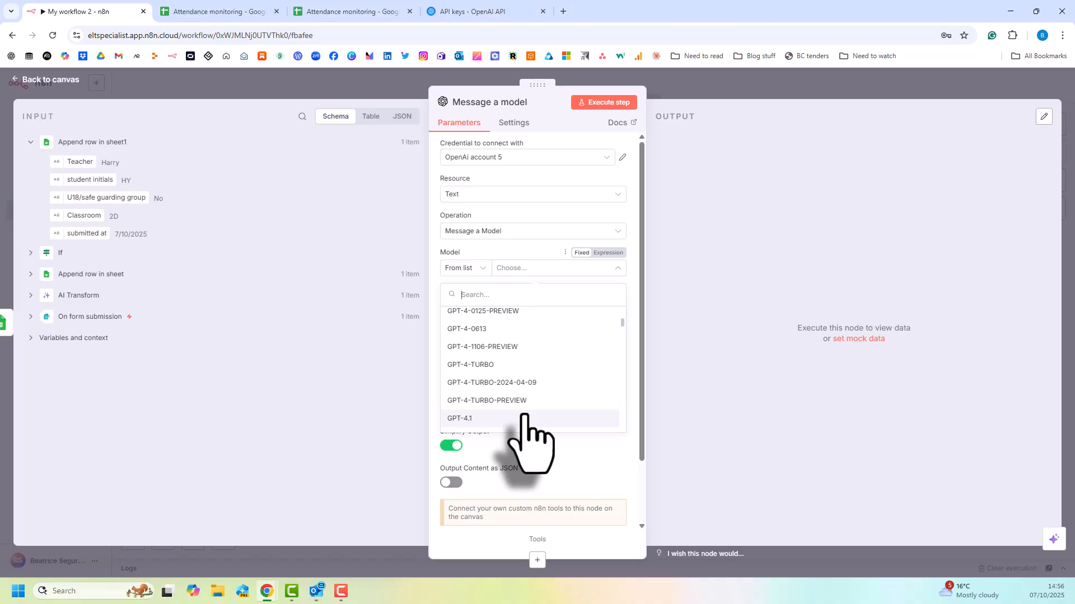
scroll(524, 418, down, 5)
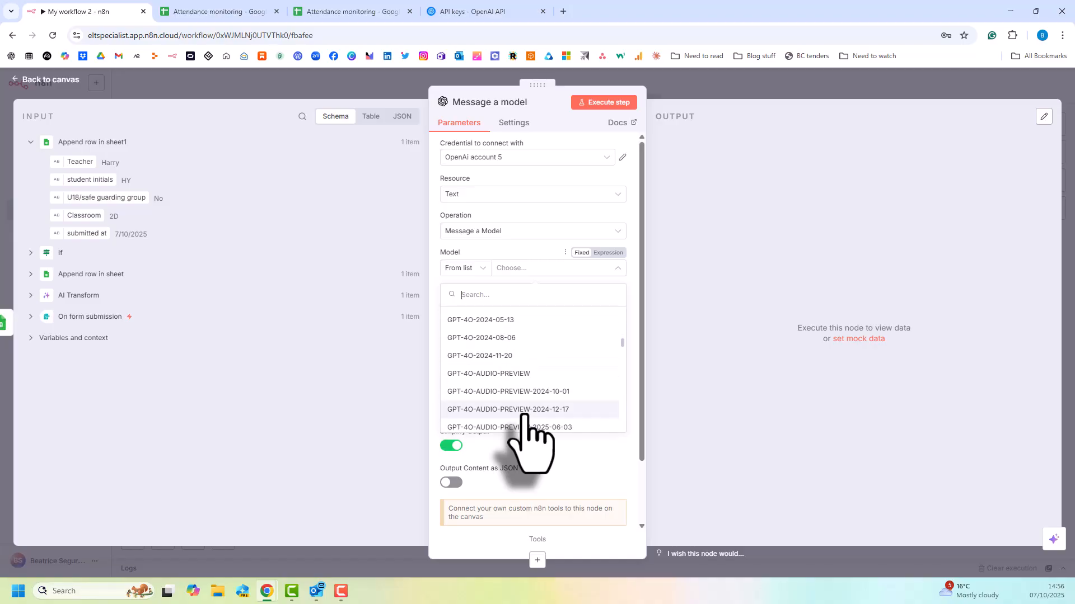
scroll(524, 420, down, 8)
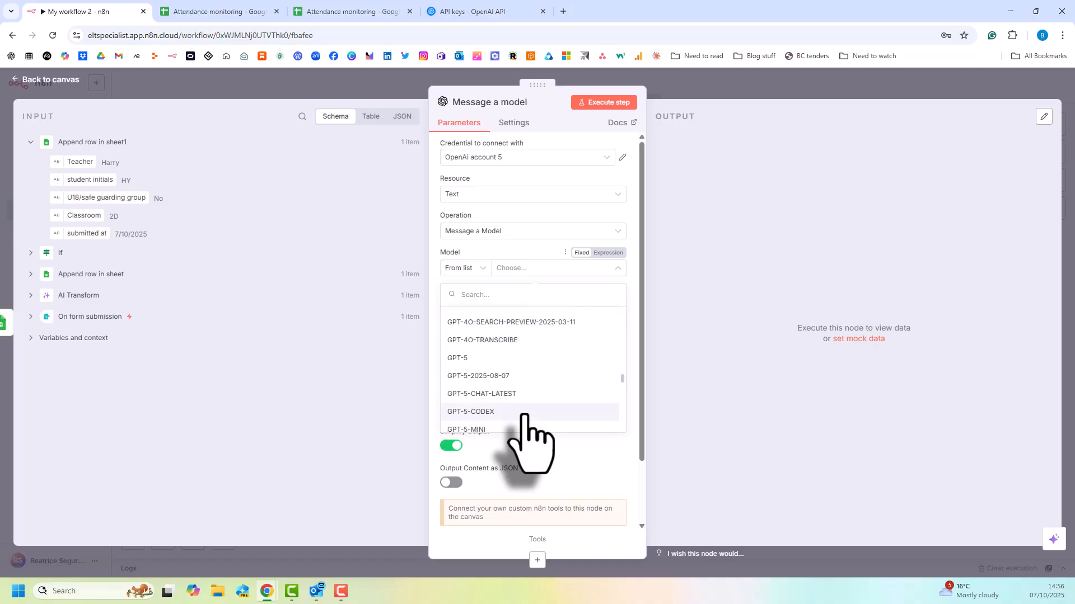
scroll(524, 419, down, 8)
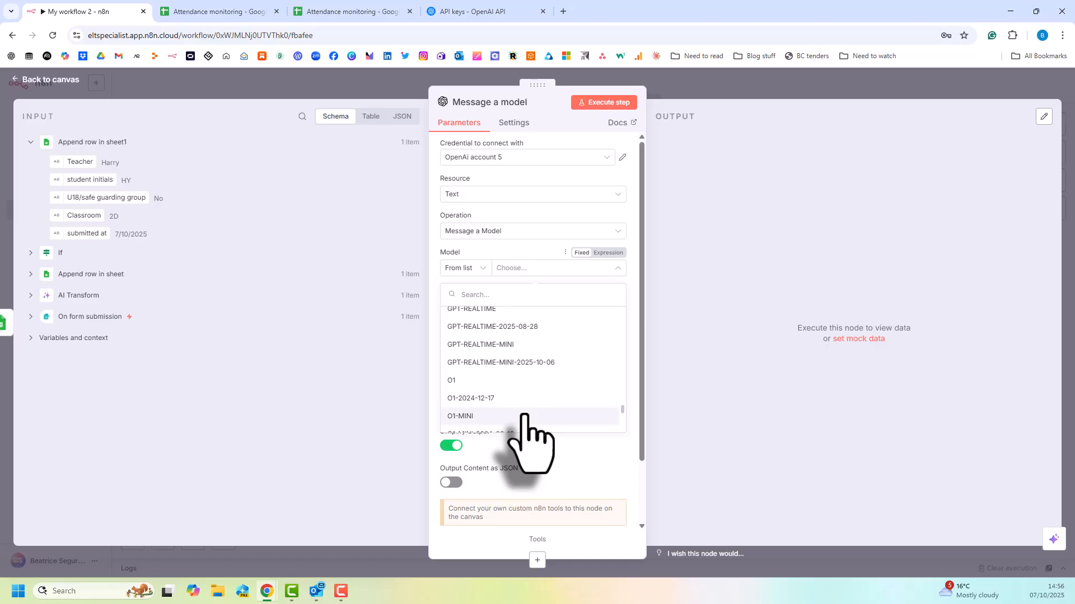
Look up which OpenAI model to use, consult the OpenAI Models Overview page, and set the node's model to GPT-5-NANO.
scroll(524, 419, down, 3)
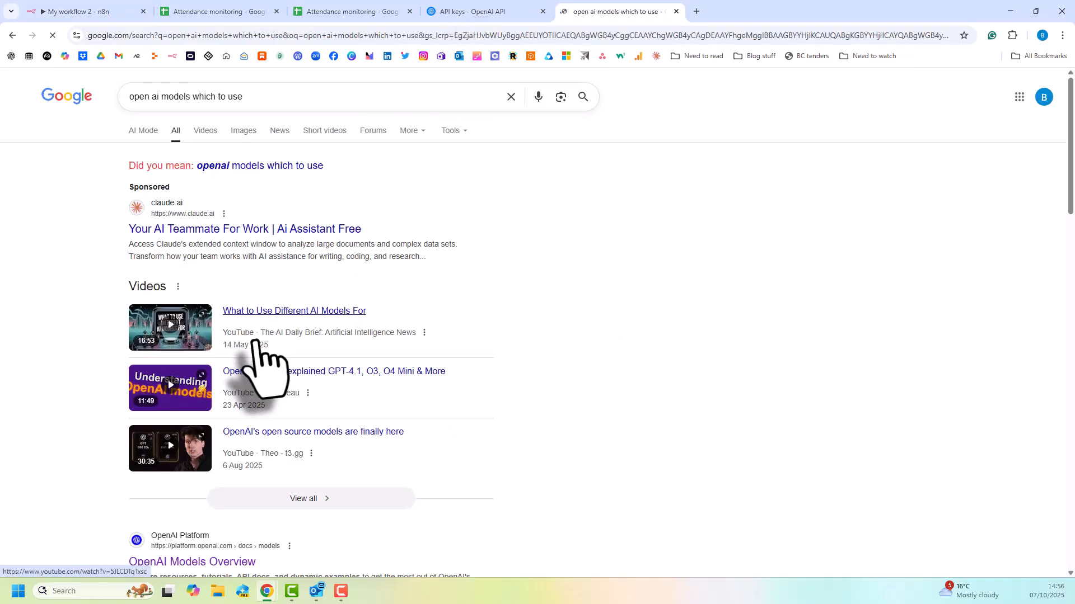
scroll(257, 359, down, 4)
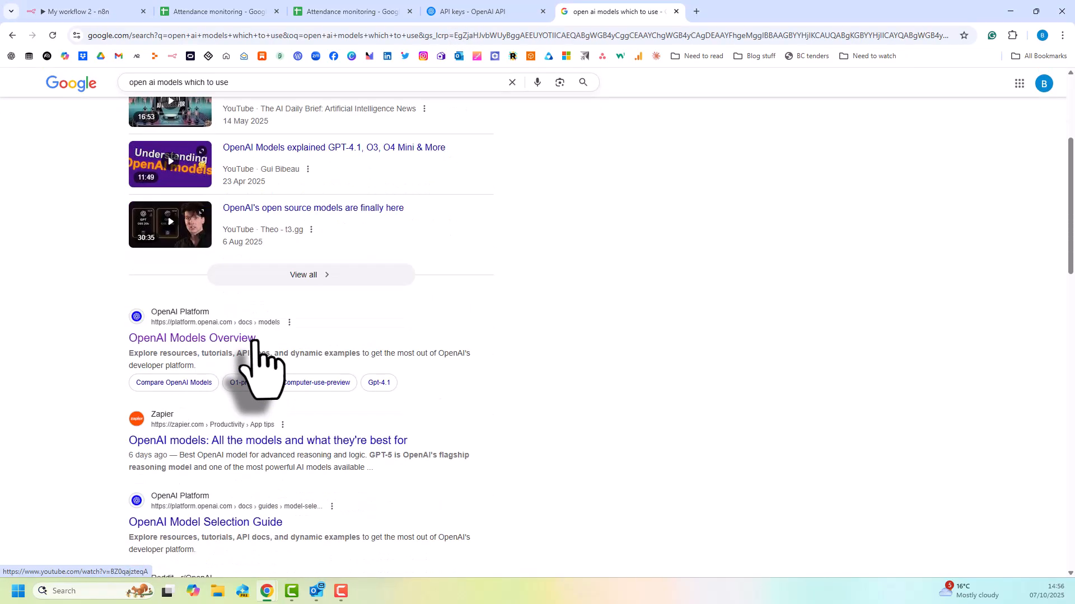
click(253, 339)
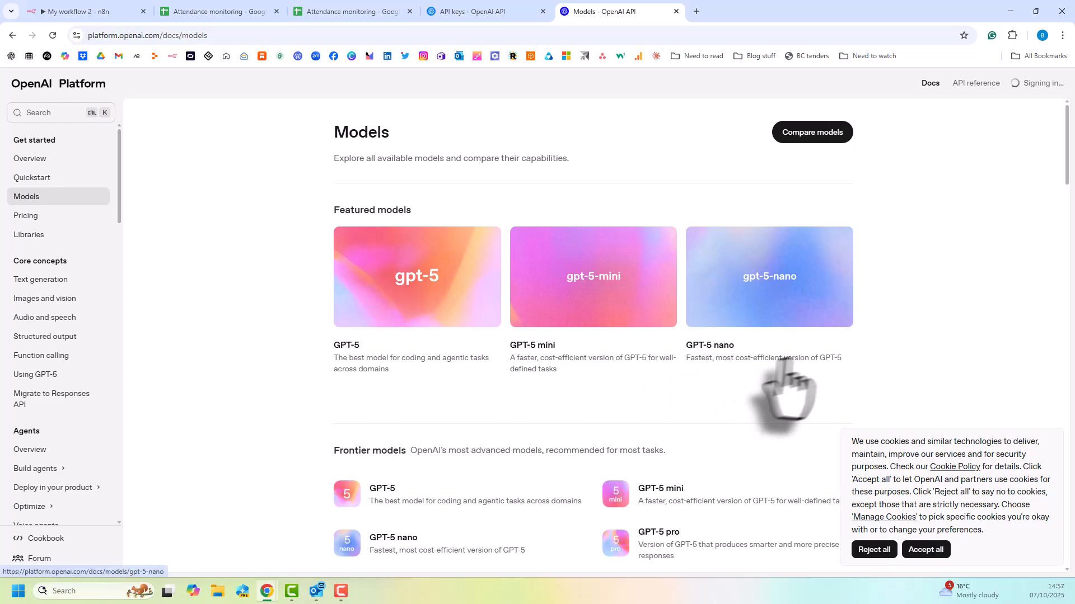
click(90, 13)
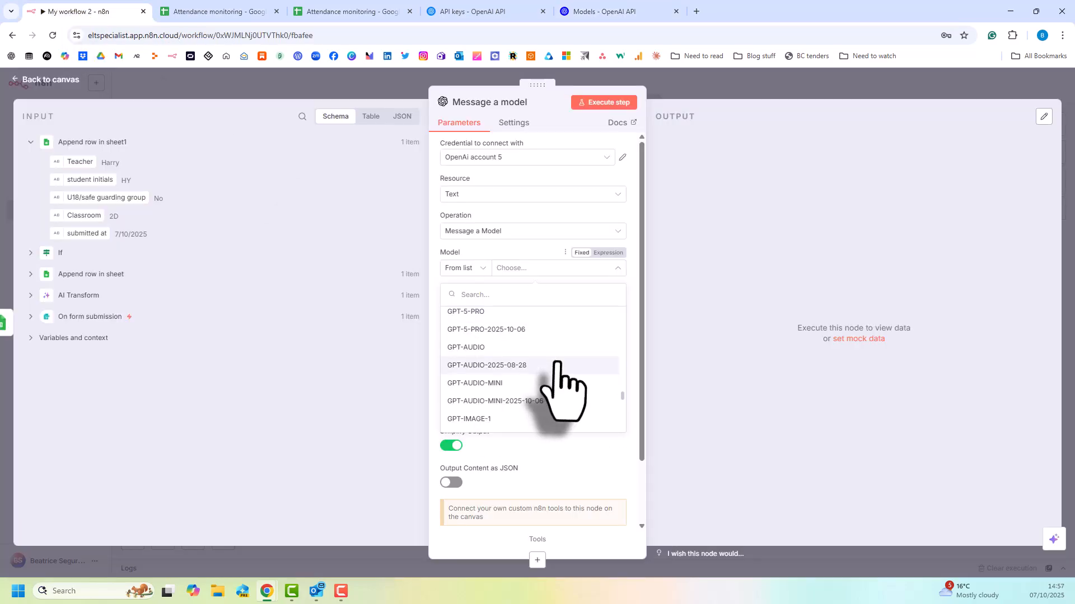
scroll(557, 363, up, 3)
click(499, 336)
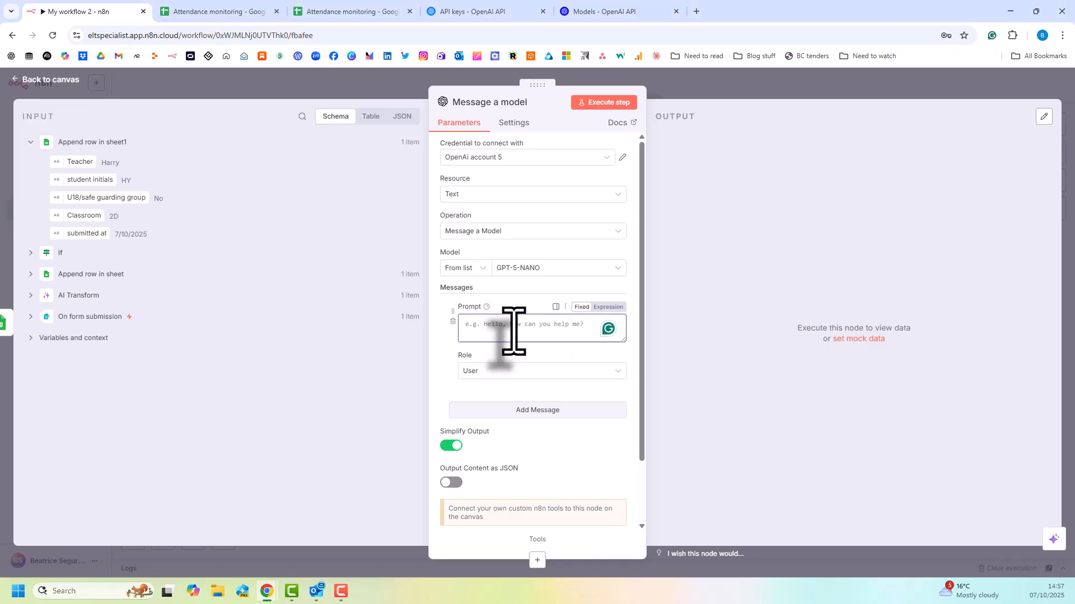
Set System-role prompt "You are a helpful data analyst and email writing assistant who supports the monitoring and automation of communications of over 18s attendance in a language.".
click(515, 371)
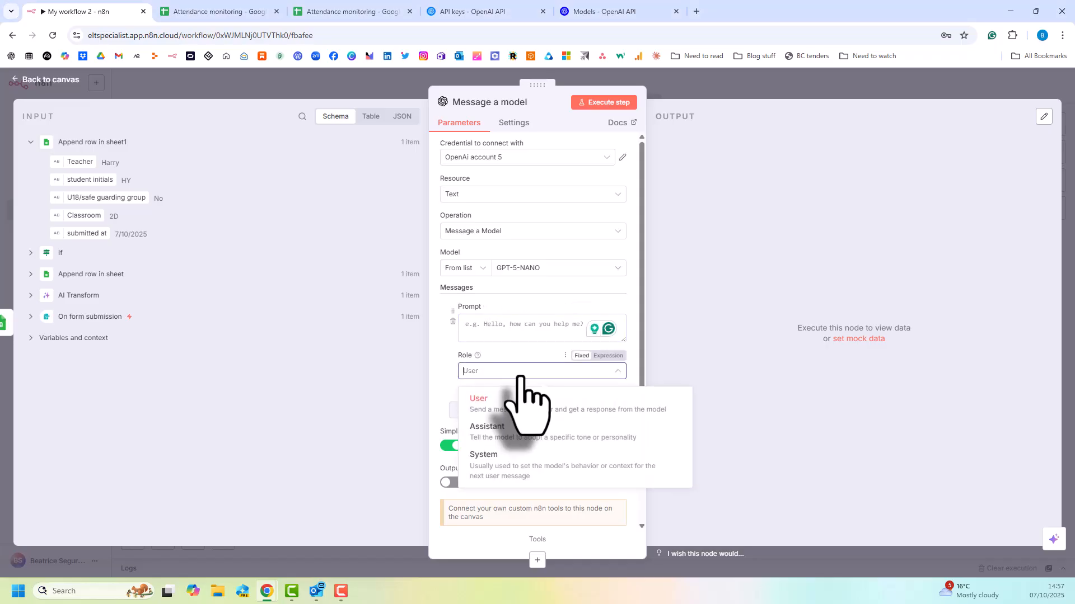
click(501, 475)
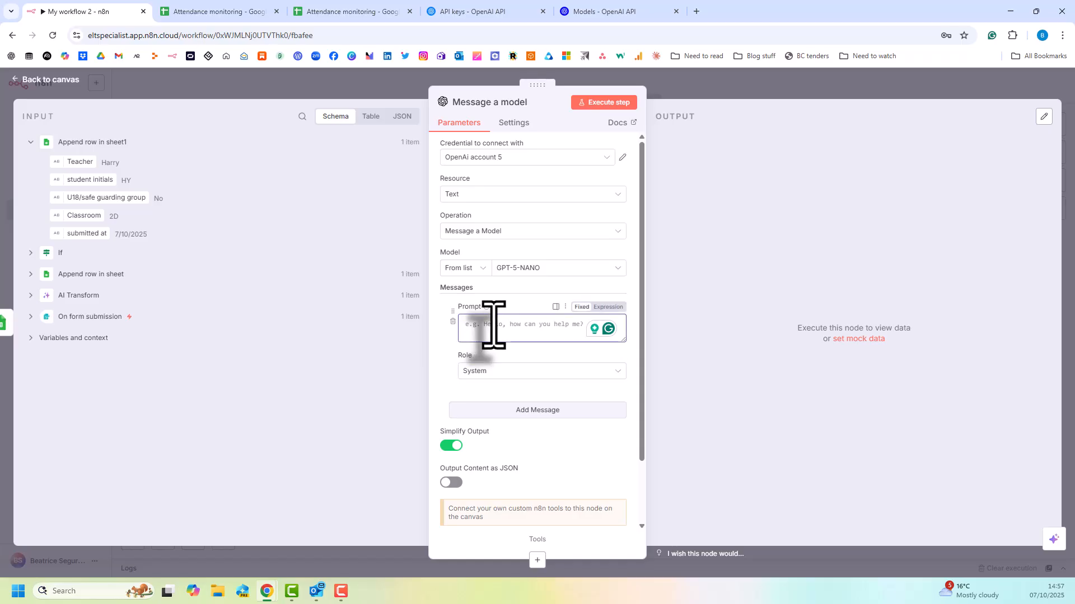
text(You are a helpful data ana)
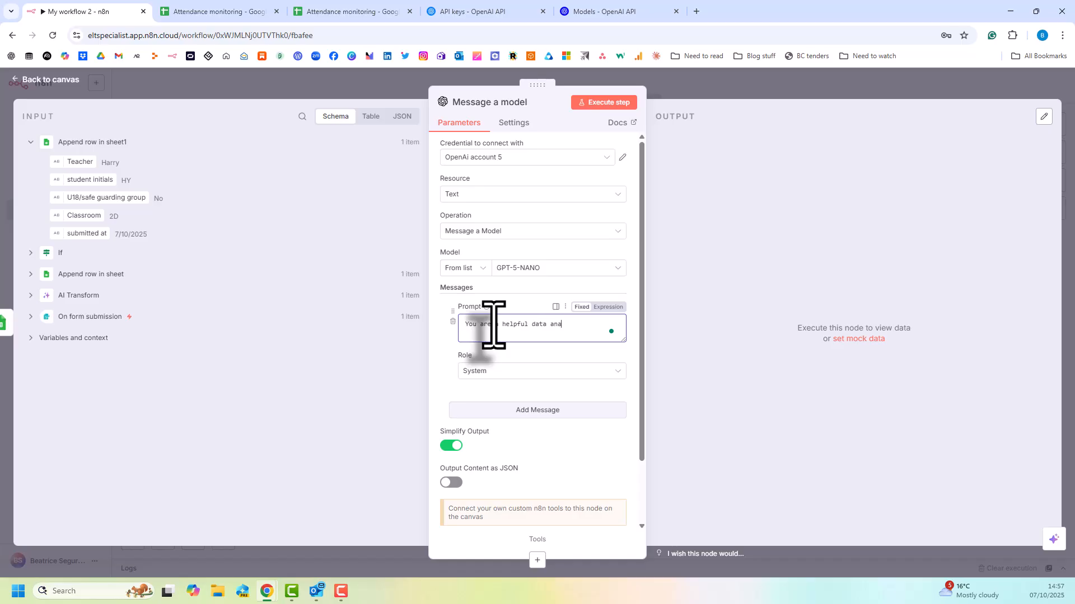
text(lyst and email writing assistant who supports the monitoring)
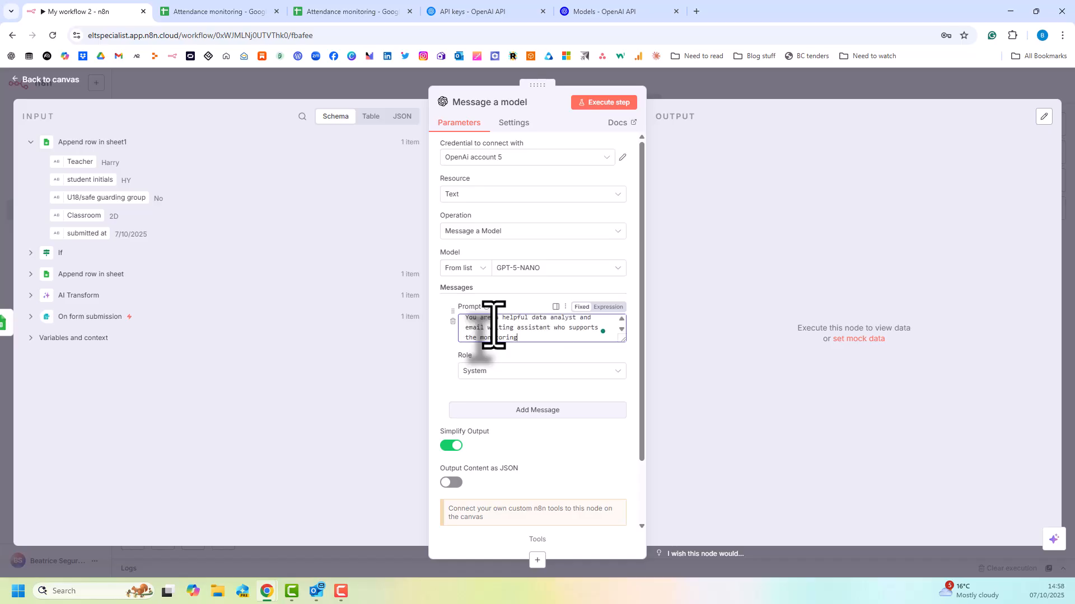
text( and automation of communications of ov)
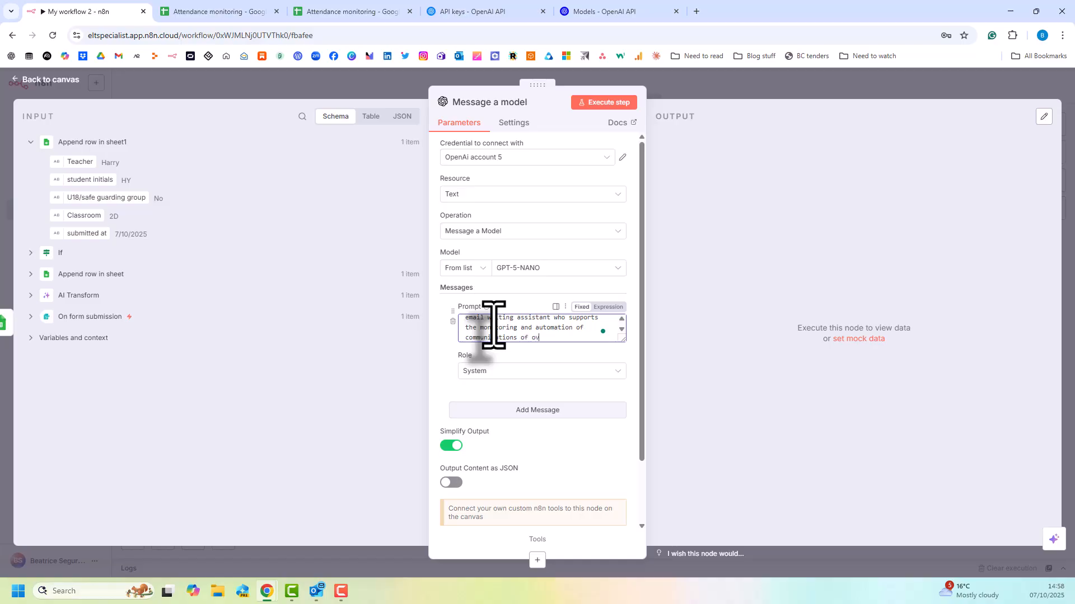
text(er 18s attendance in a language.)
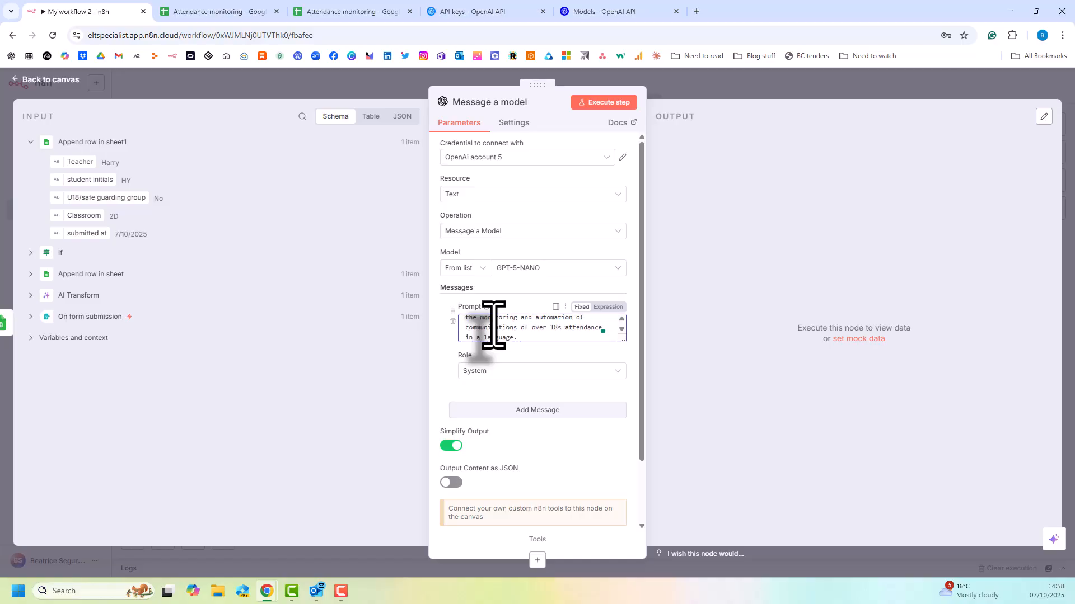
Add a second message with the User role and paste the prompt for analysing the "+18" sheet, opening it in the expression editor.
click(526, 409)
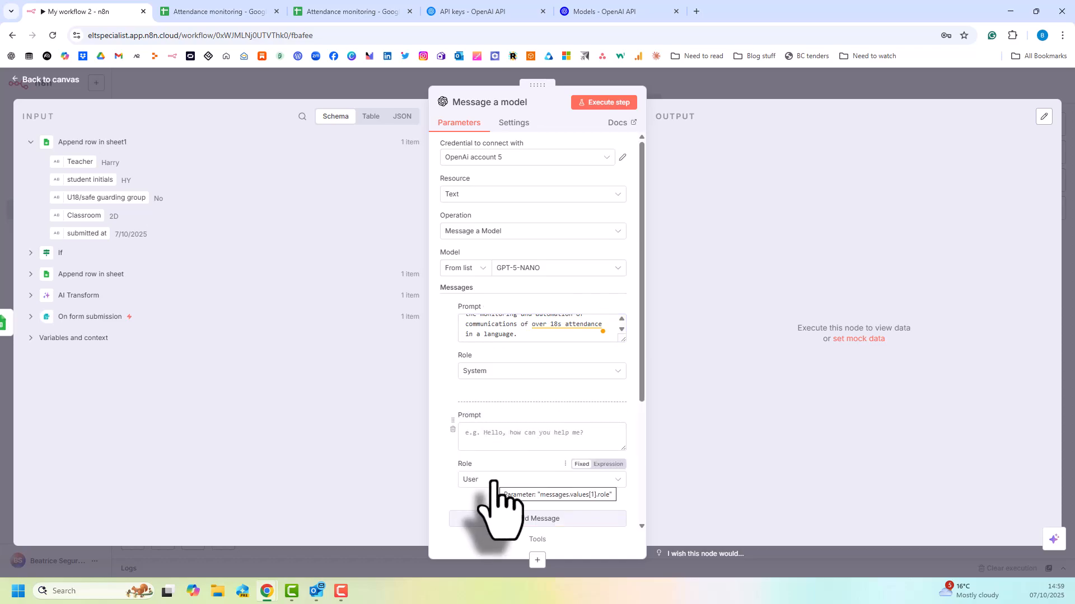
click(552, 435)
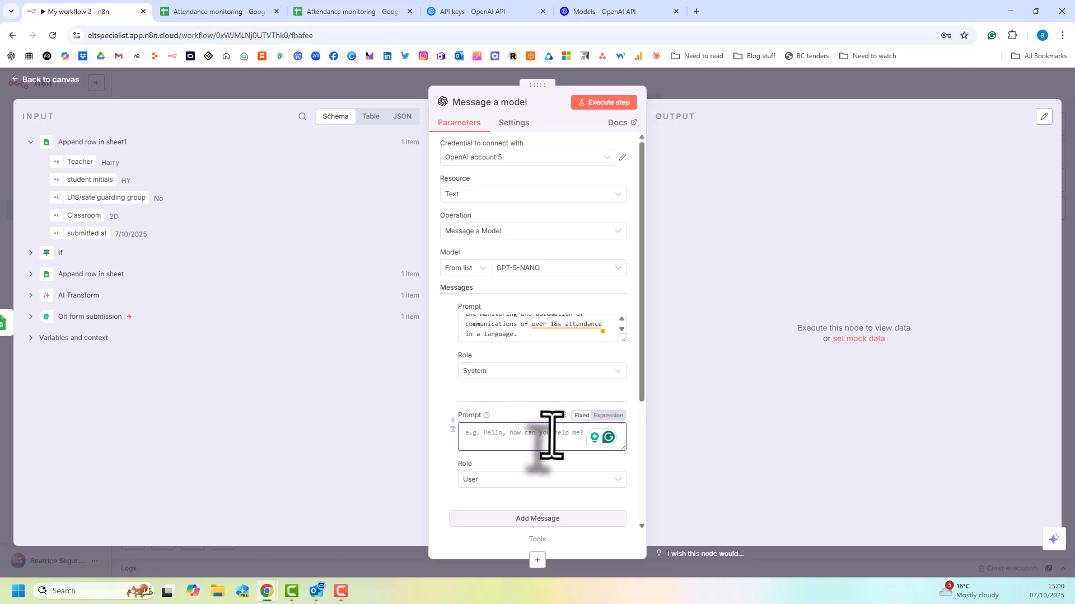
key(ctrl+v)
click(619, 482)
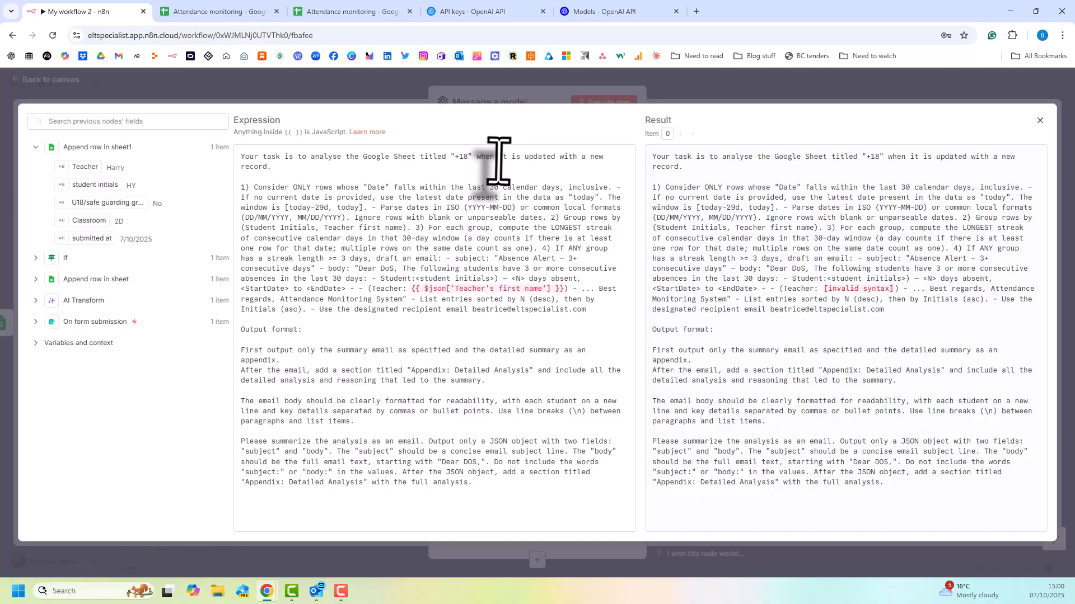
Replace the Teacher's first name expression in the prompt with the Teacher field from Append row in sheet1, and enable Output Content as JSON.
drag(411, 289, 563, 290)
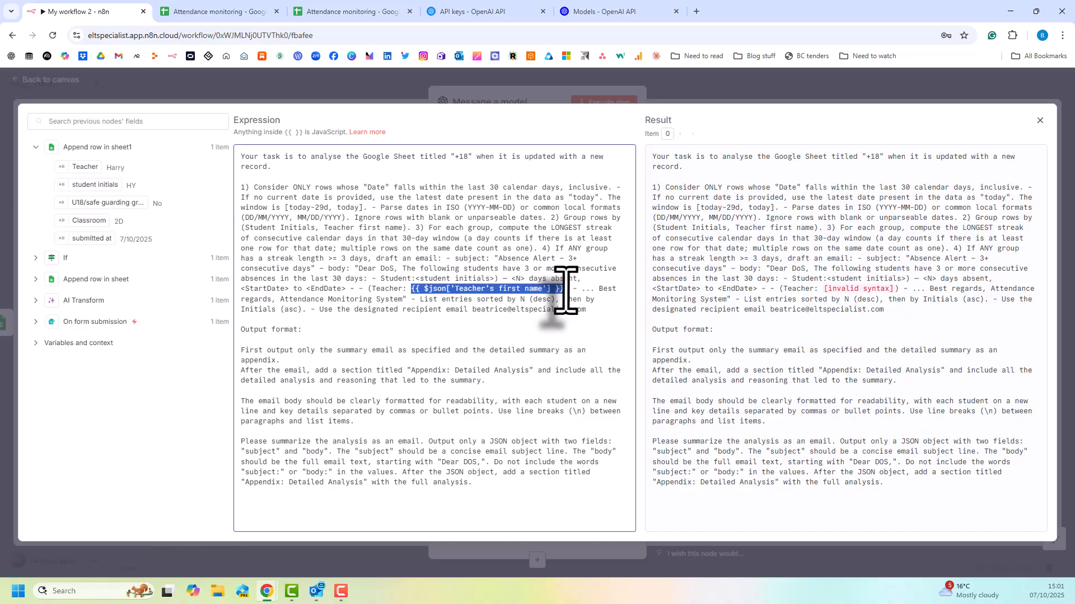
key(BackSpace)
drag(84, 167, 407, 293)
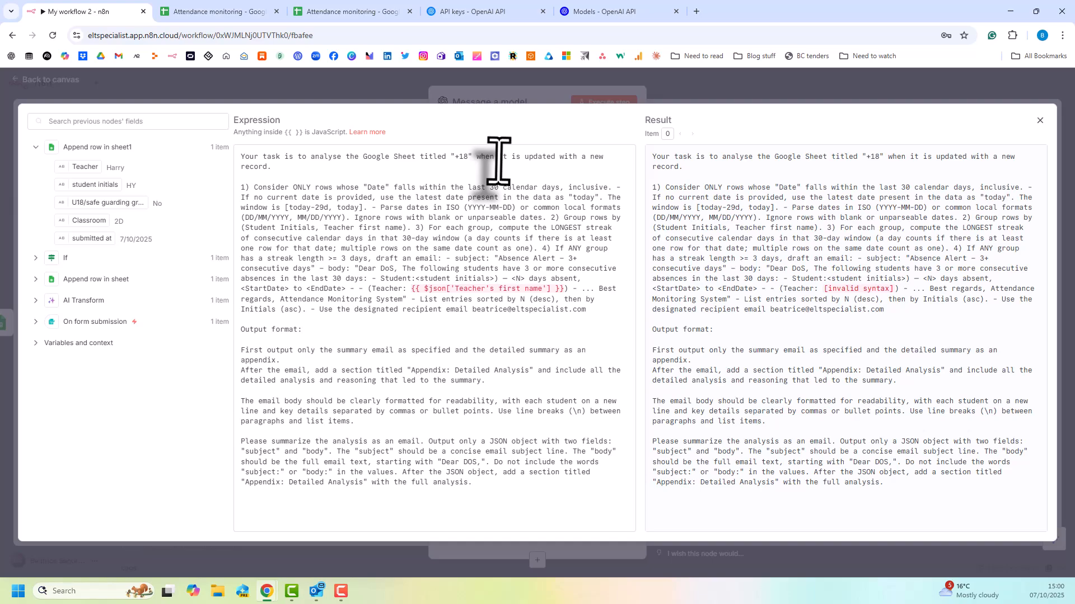
click(1040, 121)
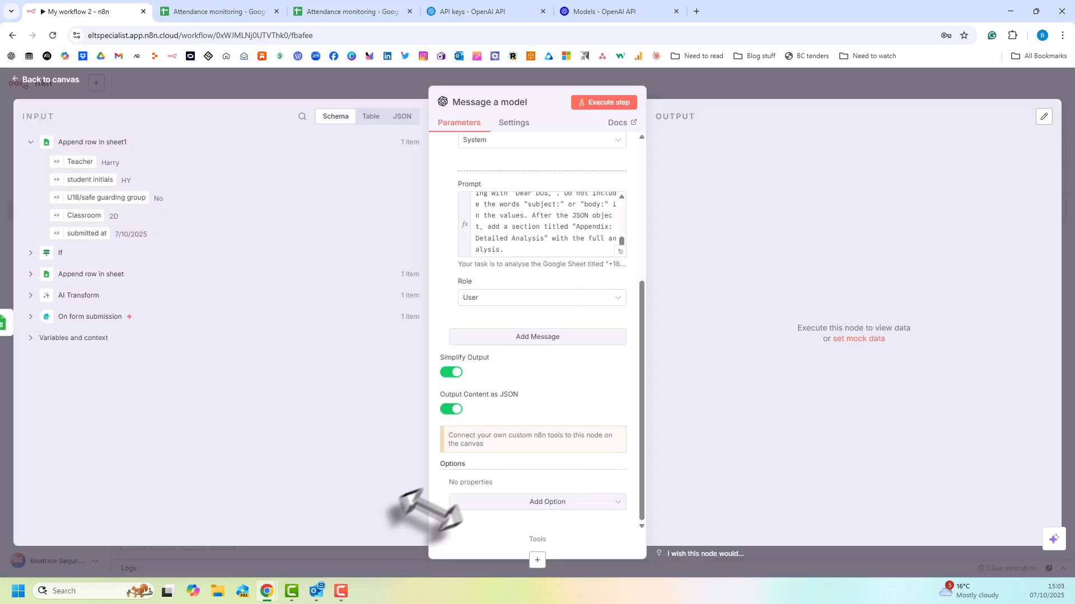
Attach a Google Sheets tool to the Message a model node.
click(537, 560)
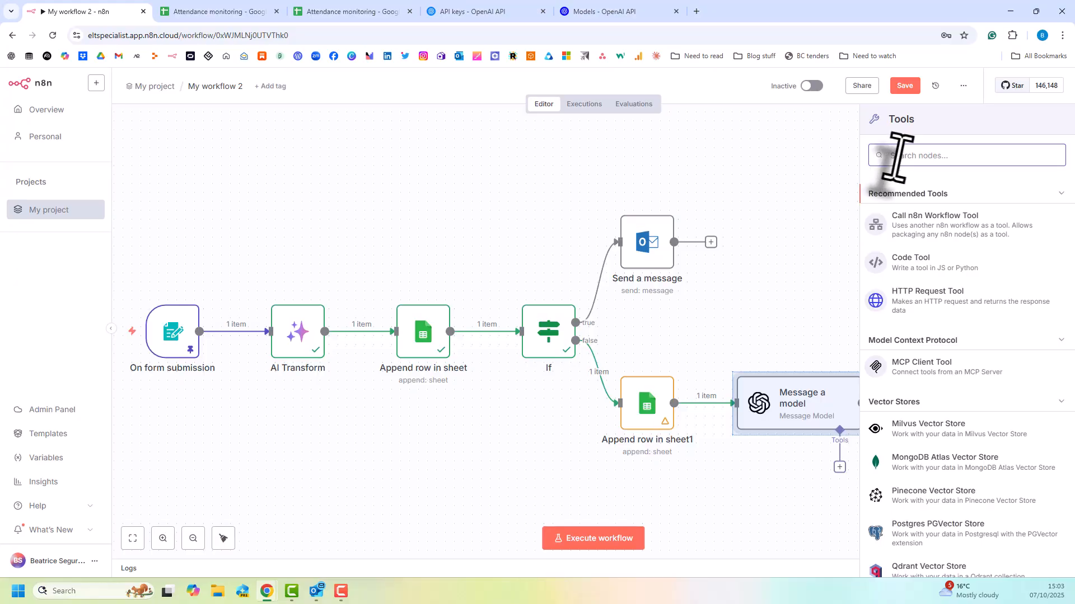
text(google)
click(926, 402)
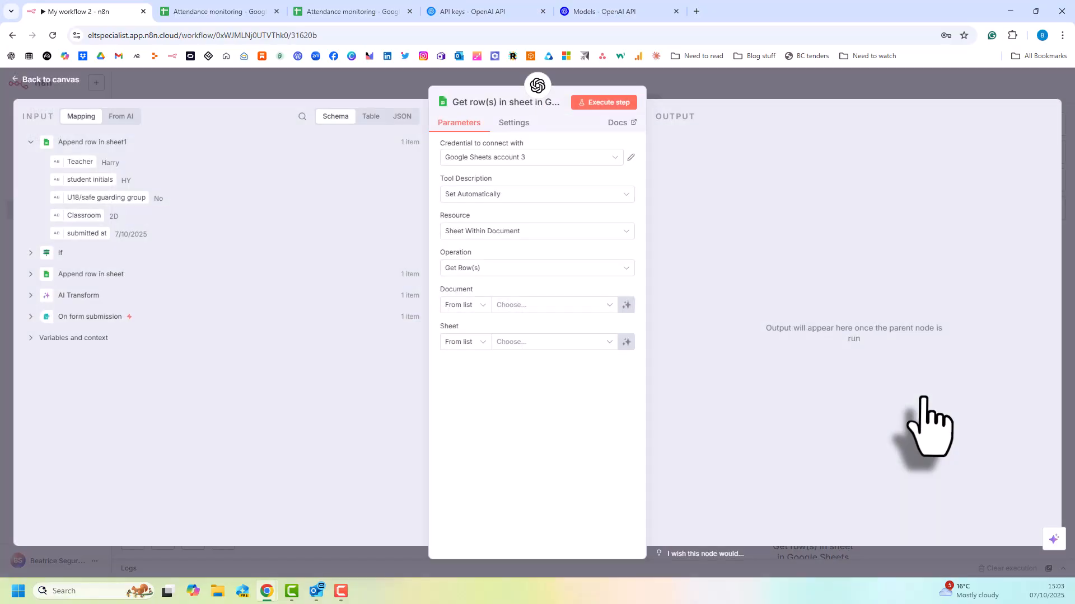
Configure the Google Sheets tool to get rows from the "+18 monitoring" sheet of the "Attendance monitoring" document, keeping Sheet Within Document as resource.
click(538, 231)
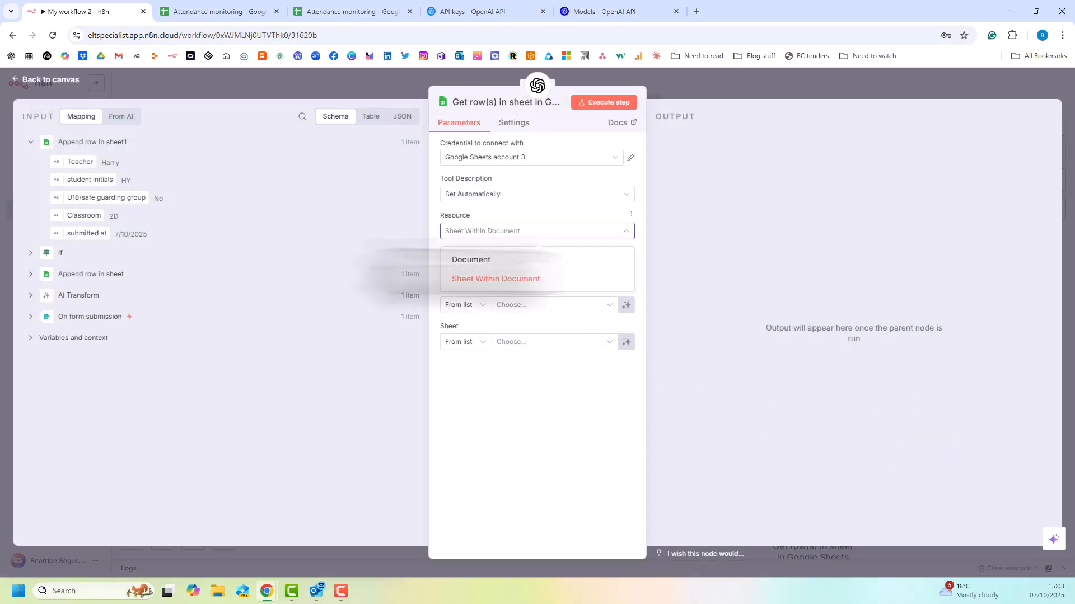
click(499, 231)
click(491, 272)
click(543, 306)
click(545, 306)
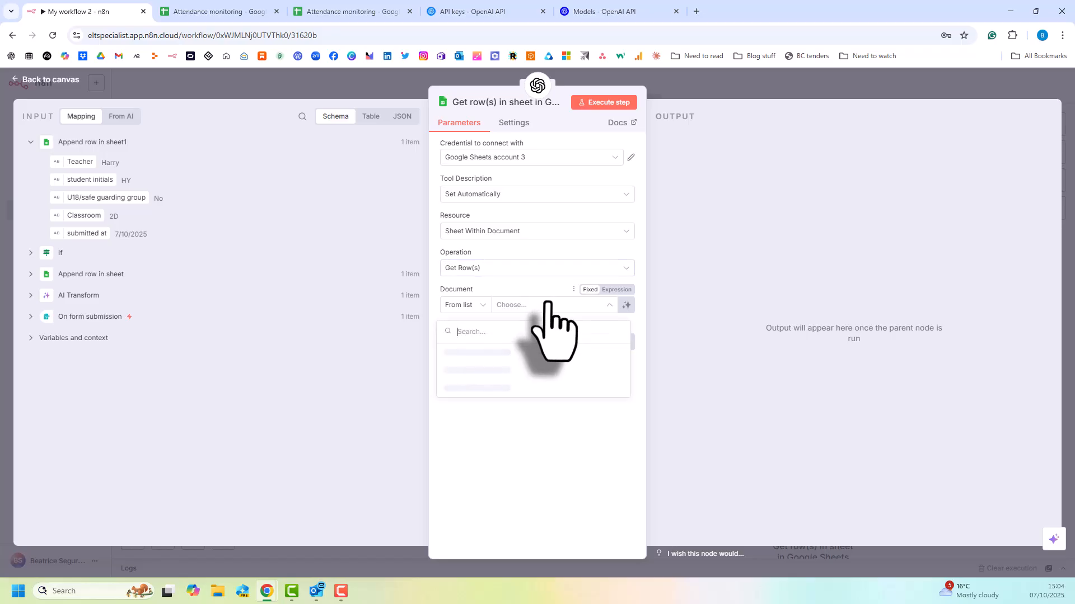
click(502, 358)
click(514, 342)
click(510, 367)
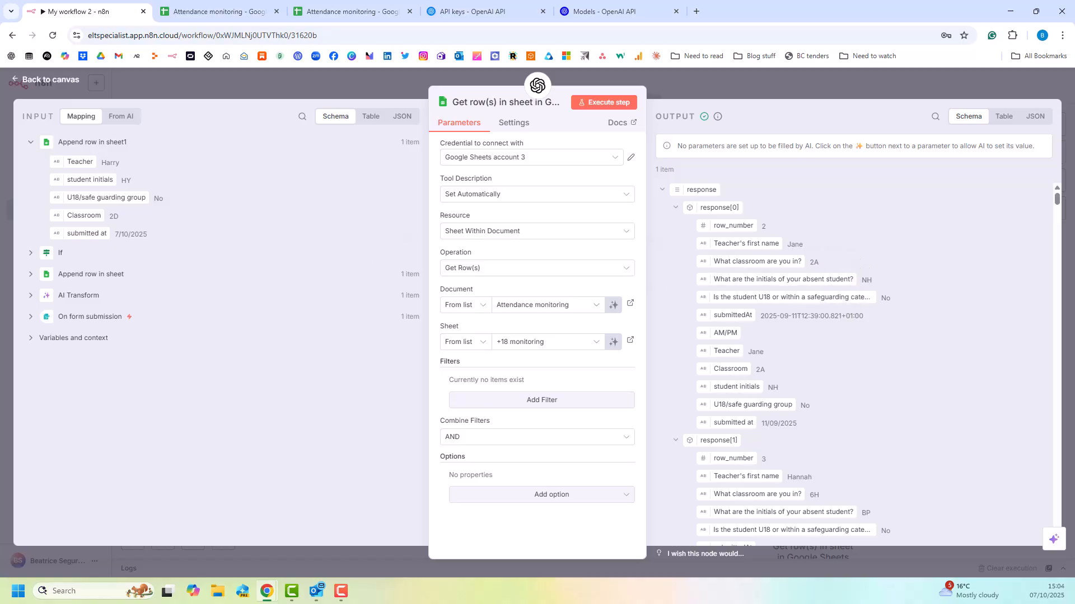
Review the rows returned by the Google Sheets tool in the table and schema views, and return to the canvas.
scroll(821, 305, down, 5)
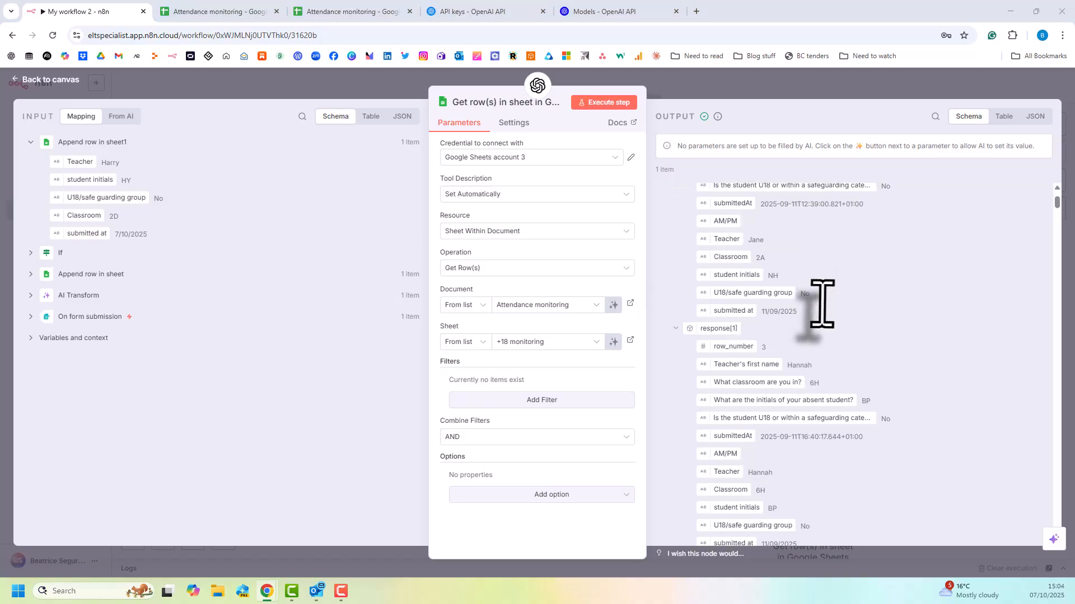
click(1035, 116)
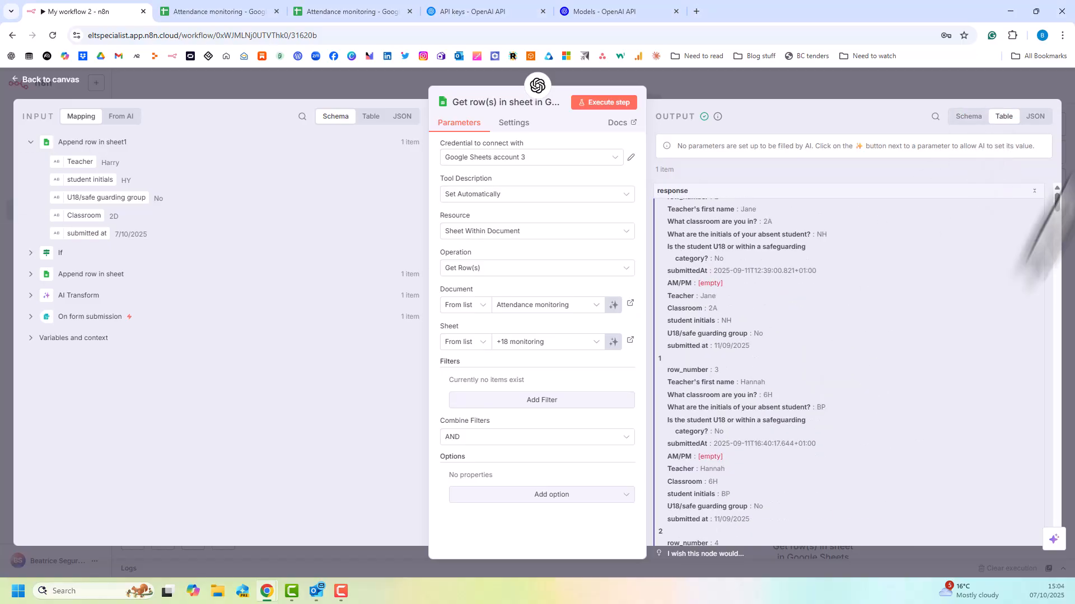
click(959, 119)
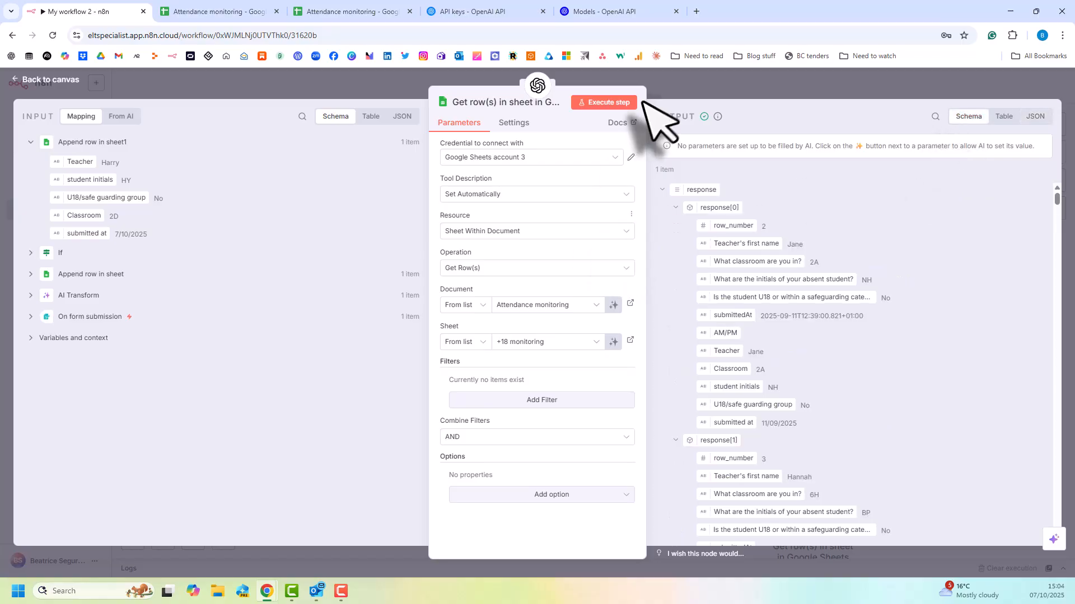
click(658, 86)
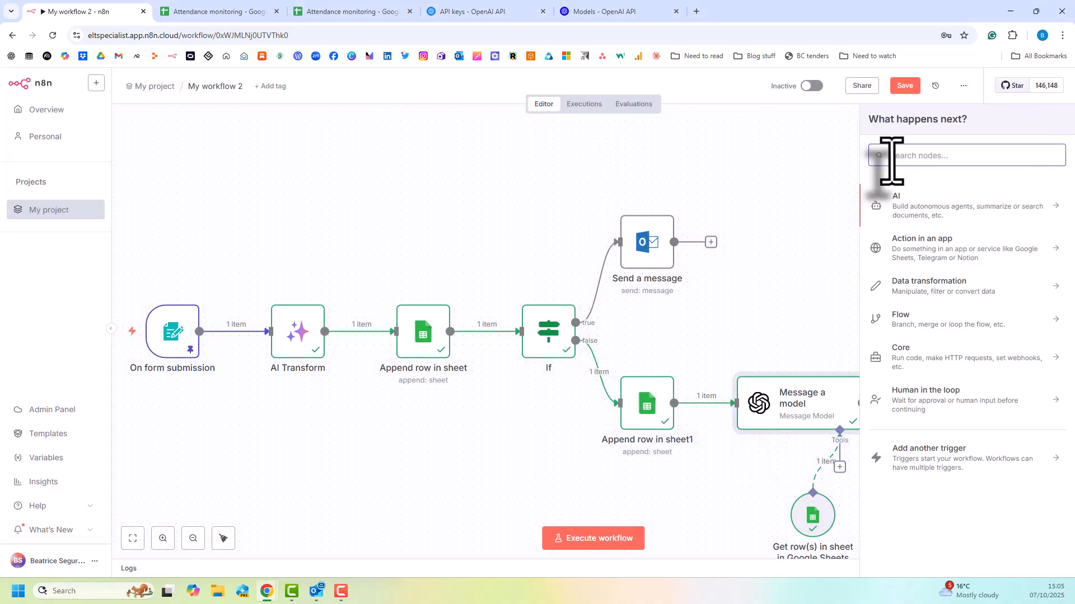
Add a Microsoft Outlook node with the Send a message action after the Message a model node.
text(outl)
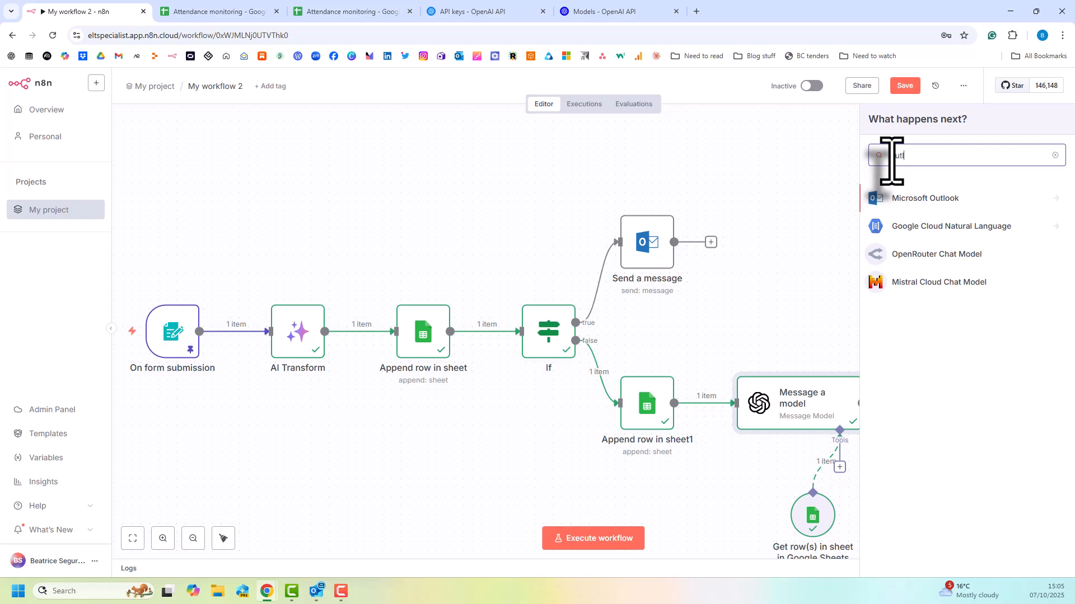
click(896, 199)
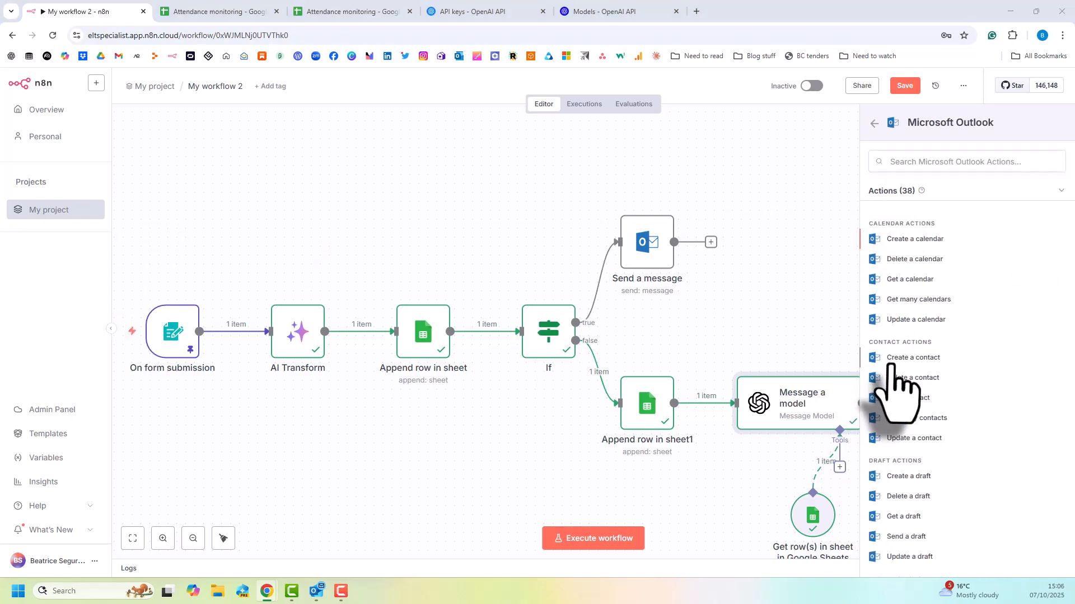
scroll(951, 450, down, 2)
scroll(951, 452, down, 5)
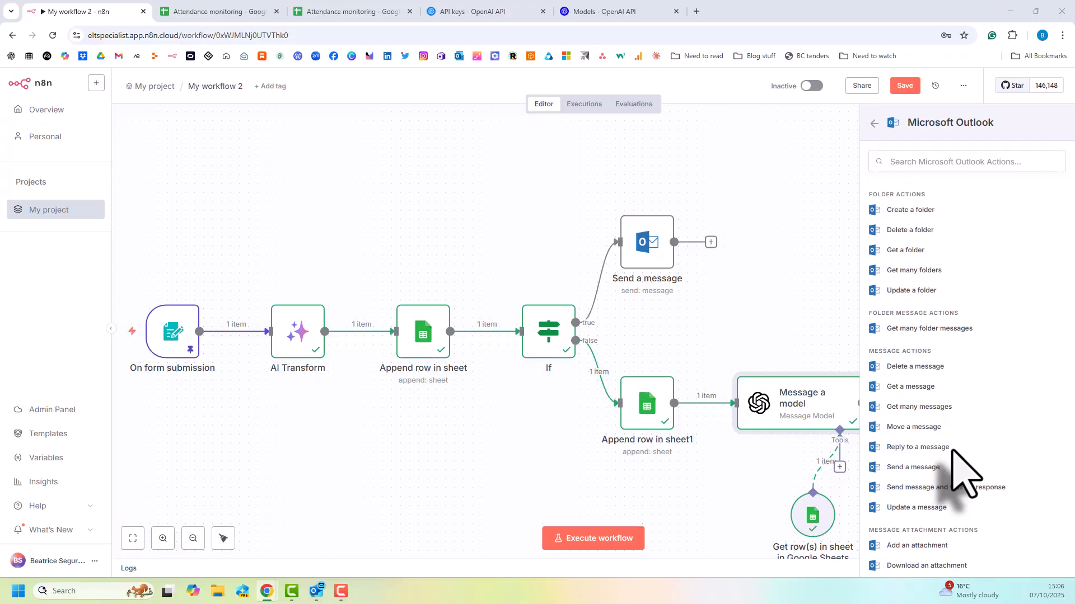
click(953, 468)
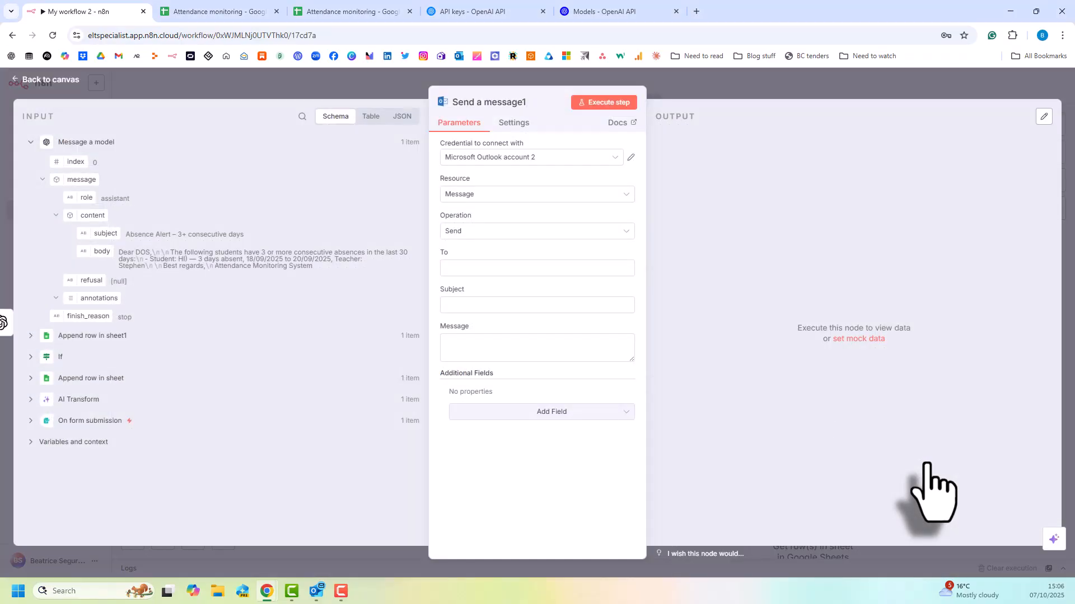
Enter the recipient's e-mail address in the Outlook node and map the subject to the Message a model output's subject field.
click(468, 269)
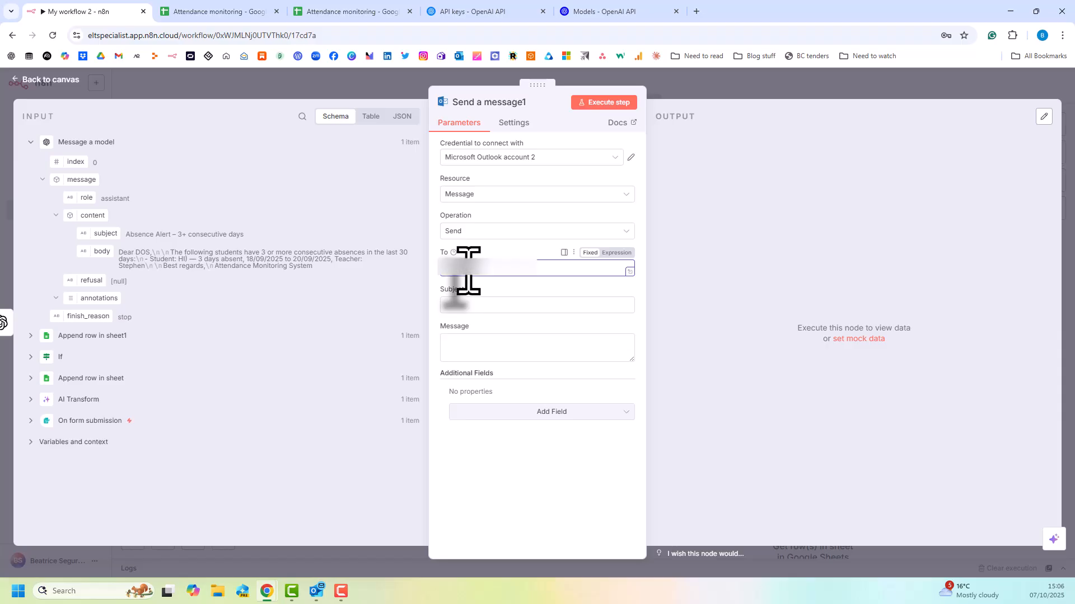
drag(96, 232, 451, 296)
click(252, 370)
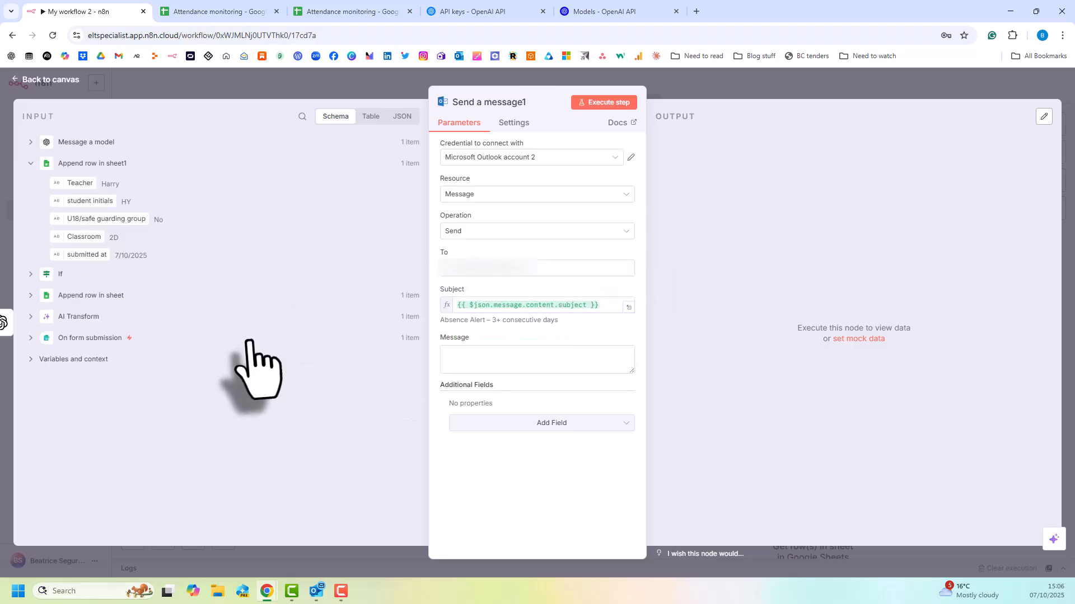
Map the Outlook node's message to the body field within the content of the Message a model output.
click(511, 363)
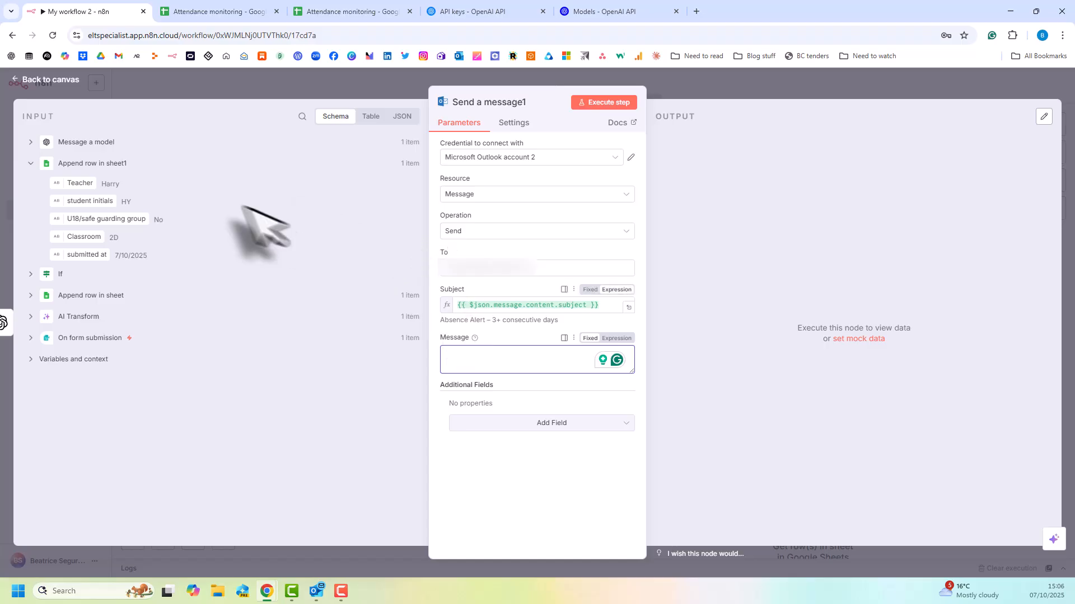
click(31, 142)
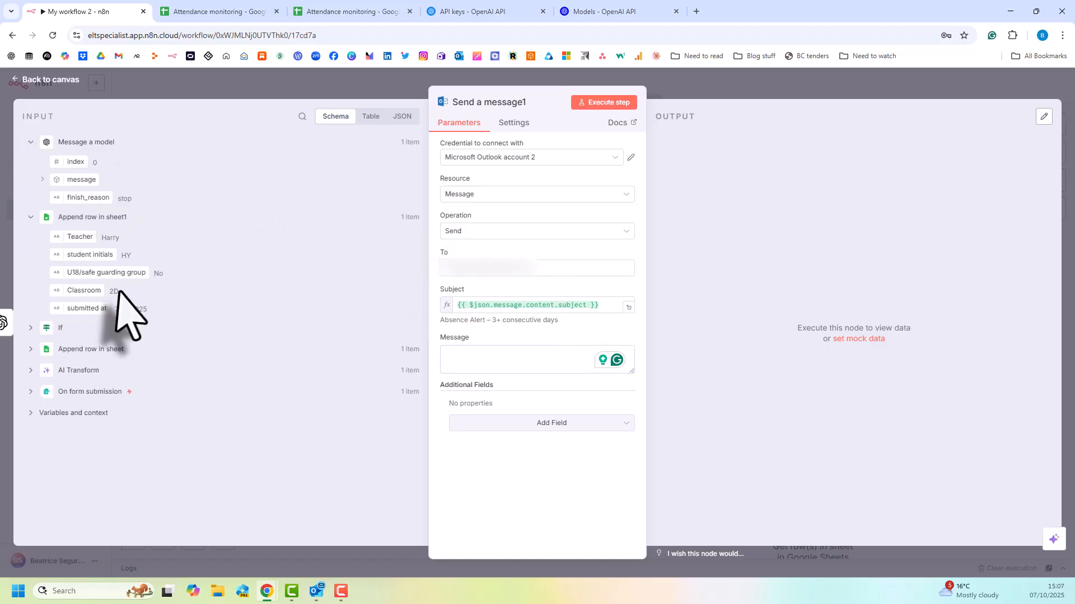
click(42, 179)
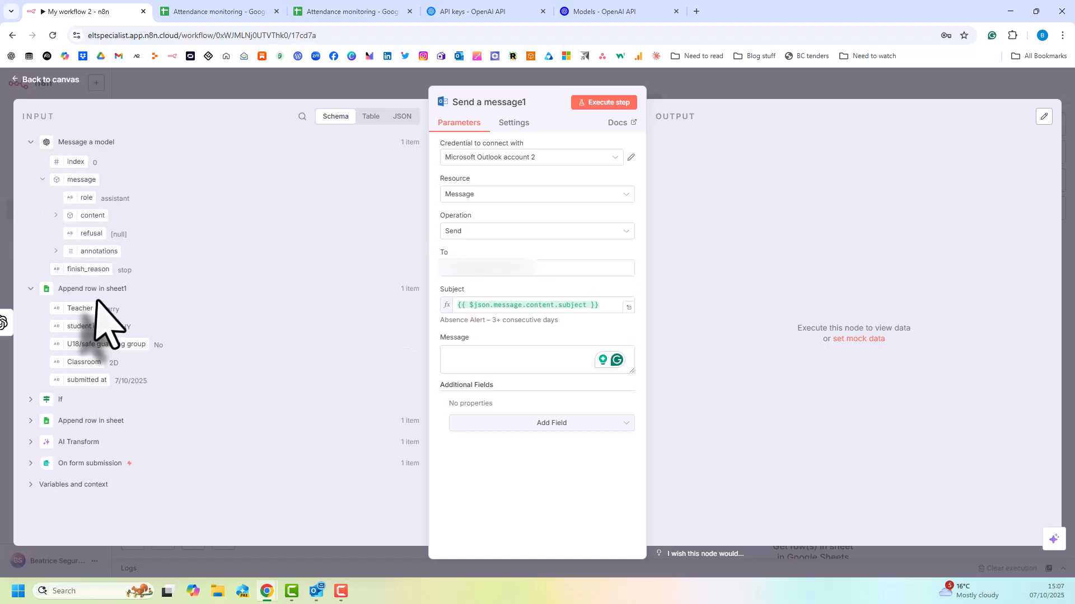
click(56, 216)
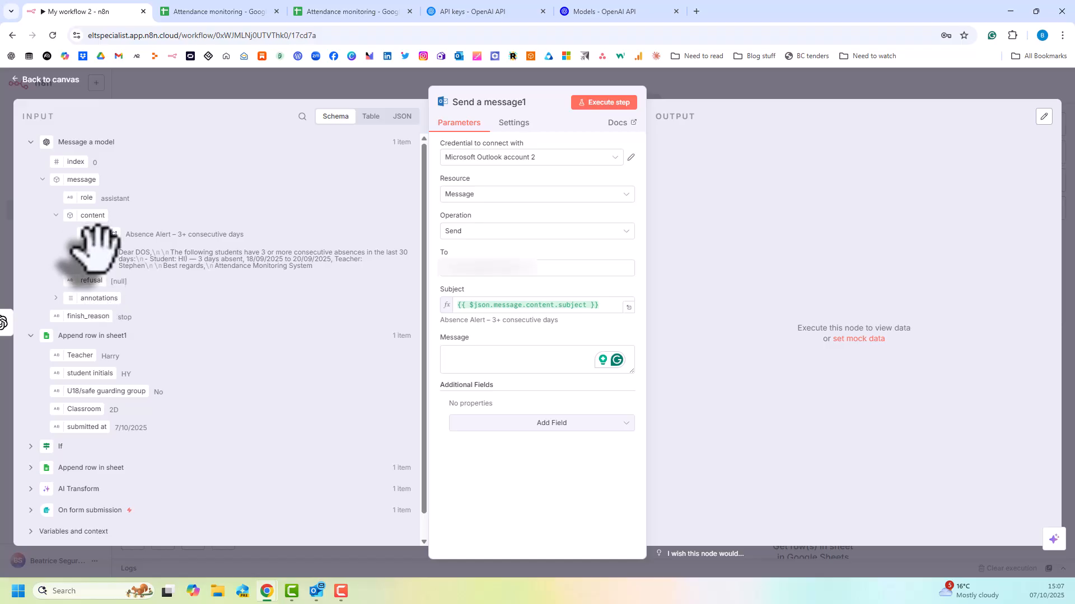
drag(98, 249, 515, 365)
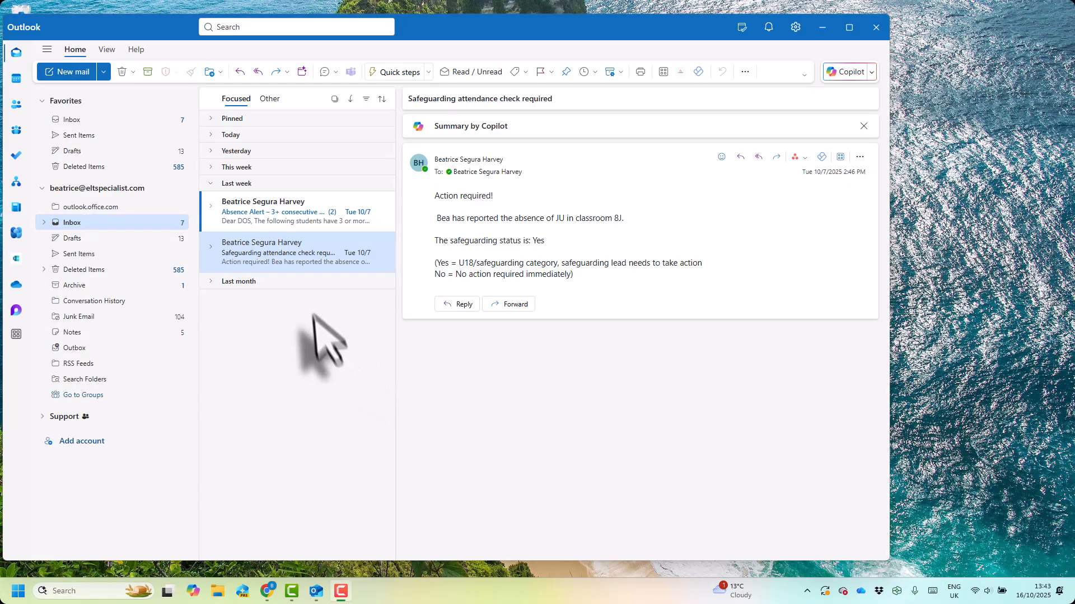
In Outlook, open the "Absence Alert – 3+ consecutive days" email to check the delivered analysis.
click(306, 215)
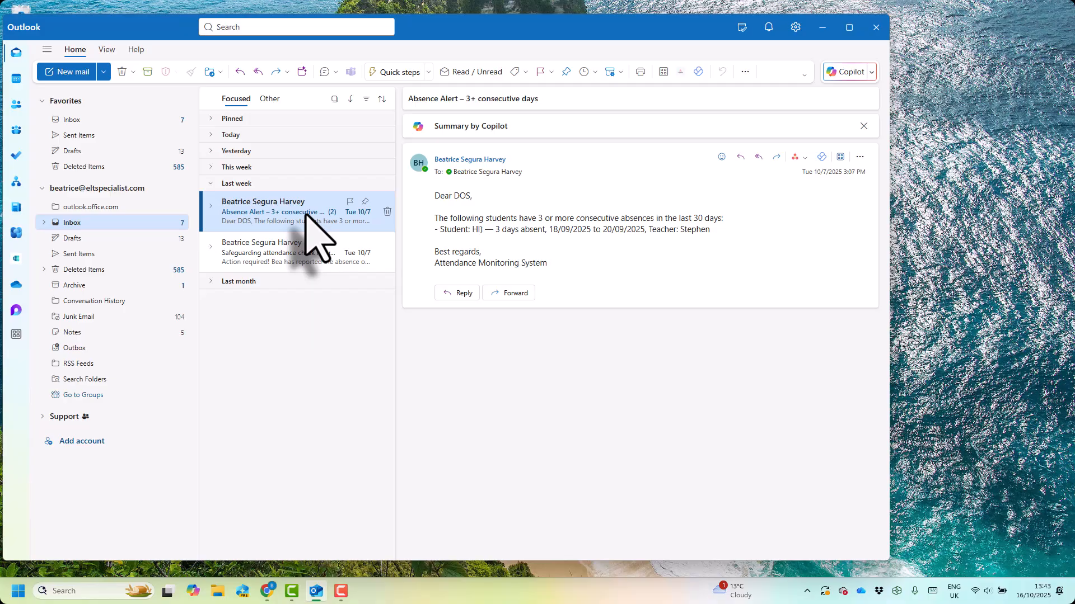